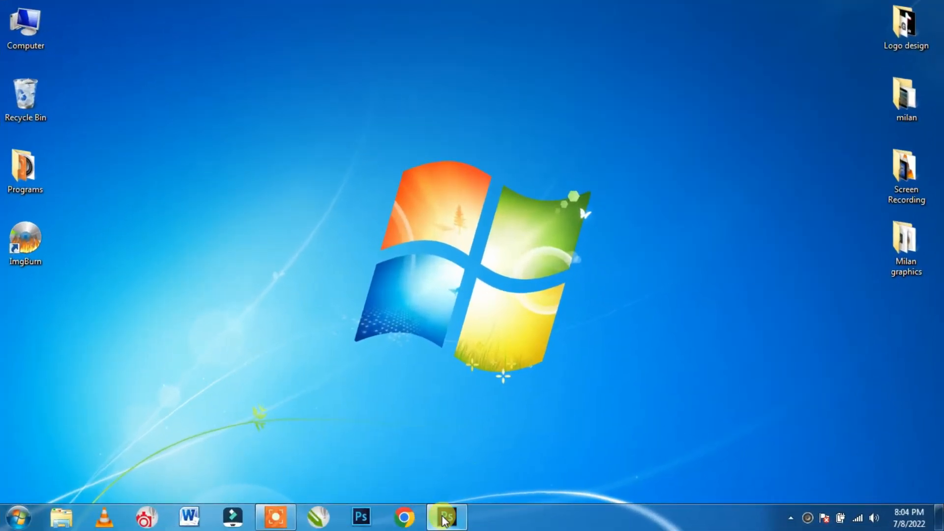
Step: Switch to Photoshop and create a 1080 x 1920 pixel document at 72 pixels/inch in RGB with a white background
click(308, 447)
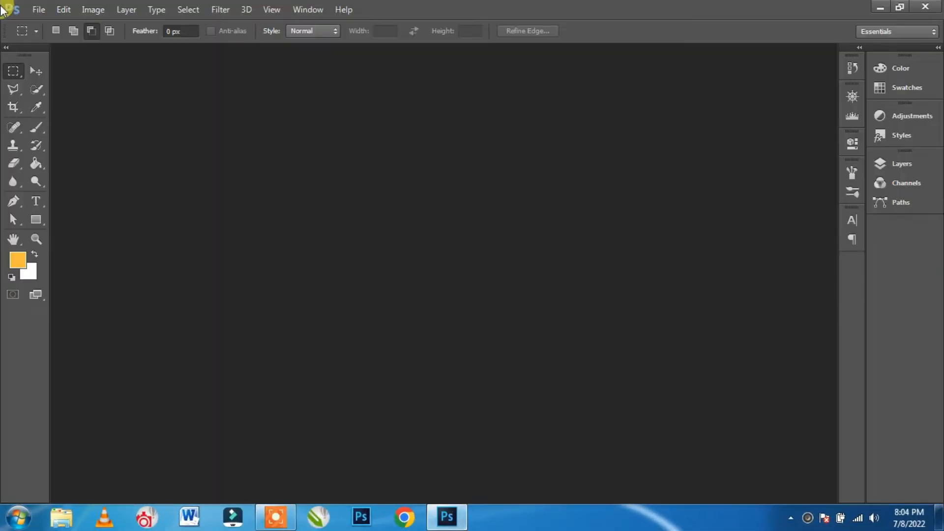
click(39, 9)
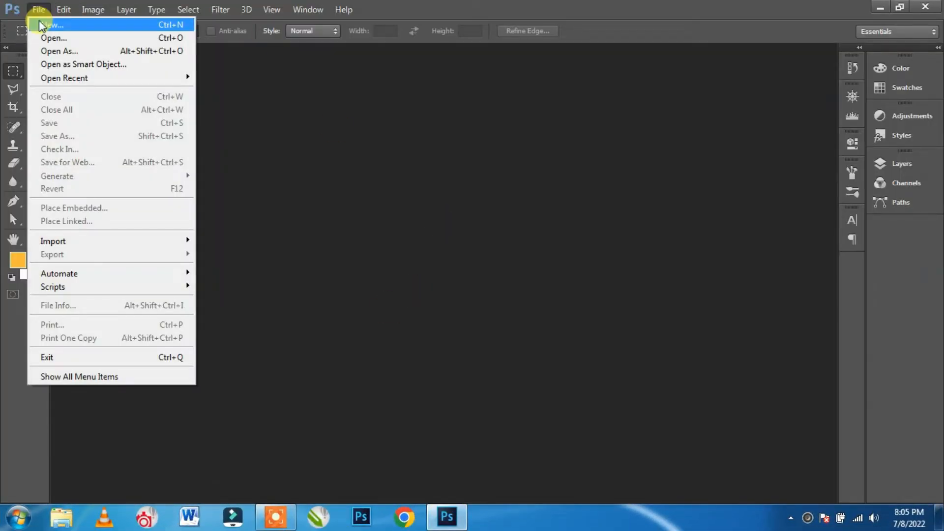
click(50, 24)
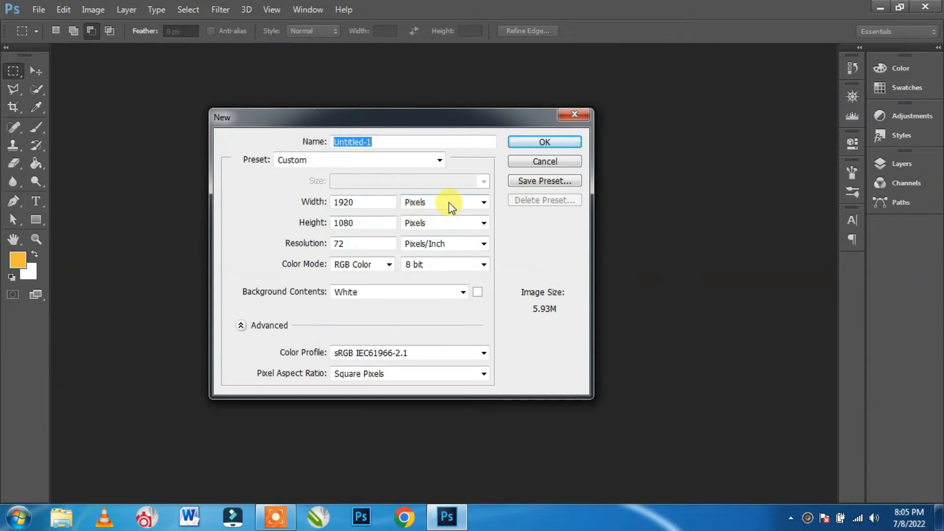
click(369, 201)
text(1080)
key(Tab)
key(Tab)
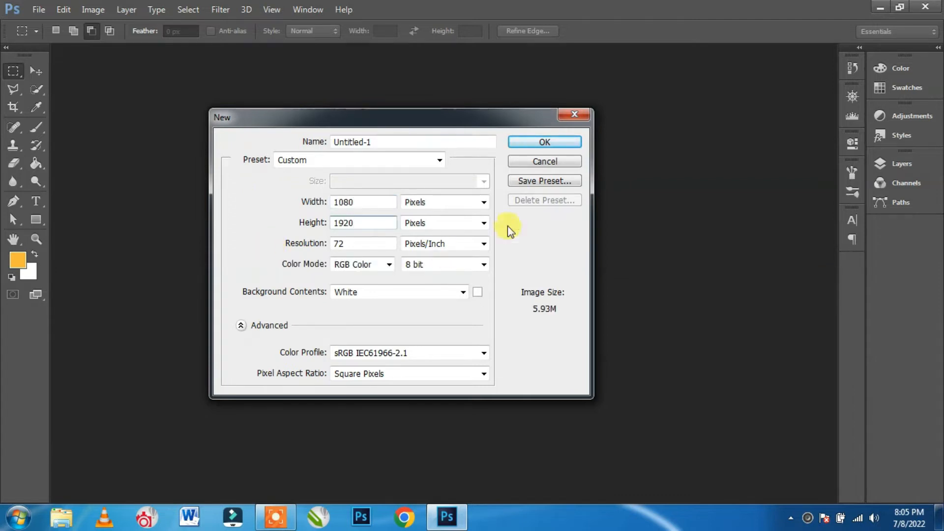
click(553, 141)
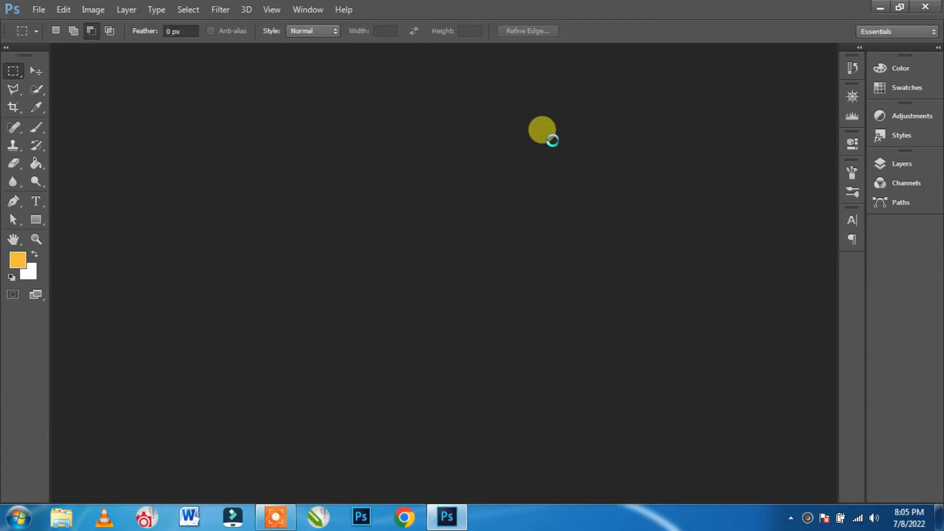
drag(146, 52, 412, 49)
click(36, 70)
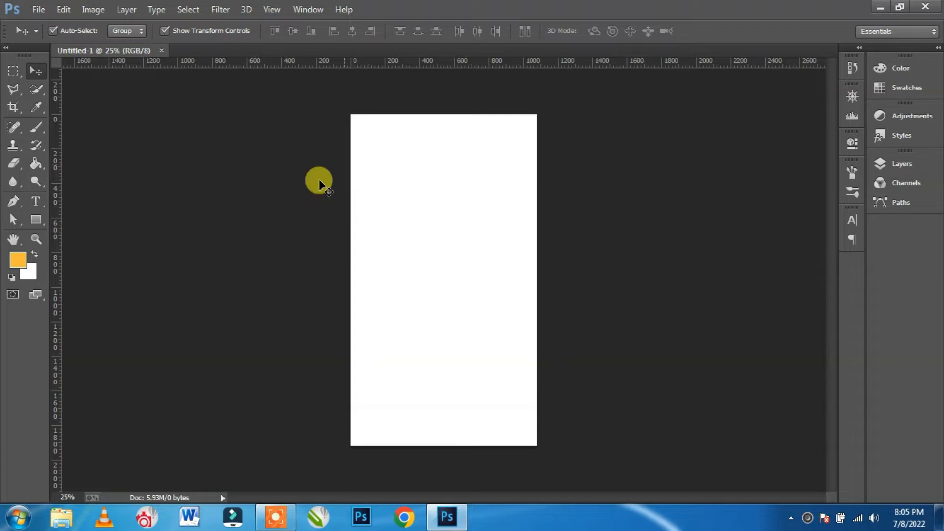
Step: Add a new layer and draw a rectangle shape about 1152 x 2248 px covering the canvas's right side from about X 800 px
click(900, 165)
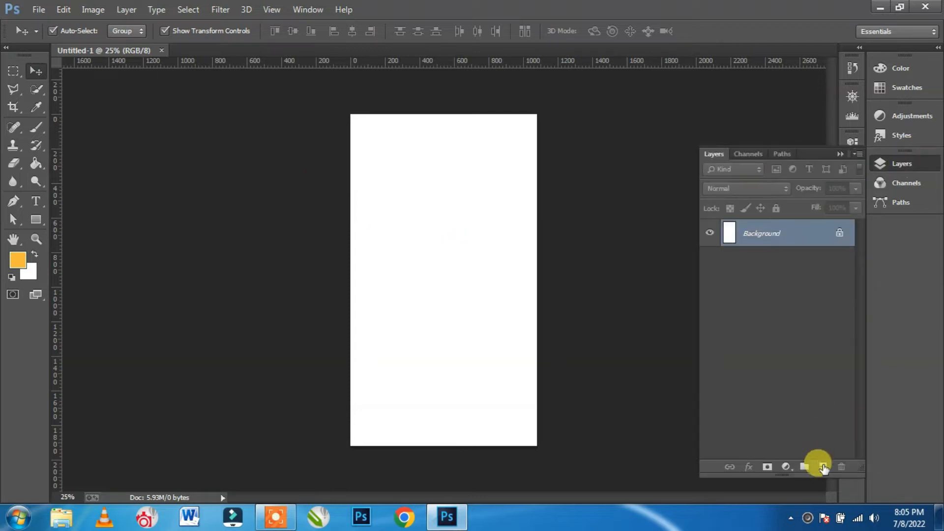
click(823, 466)
click(34, 221)
click(84, 221)
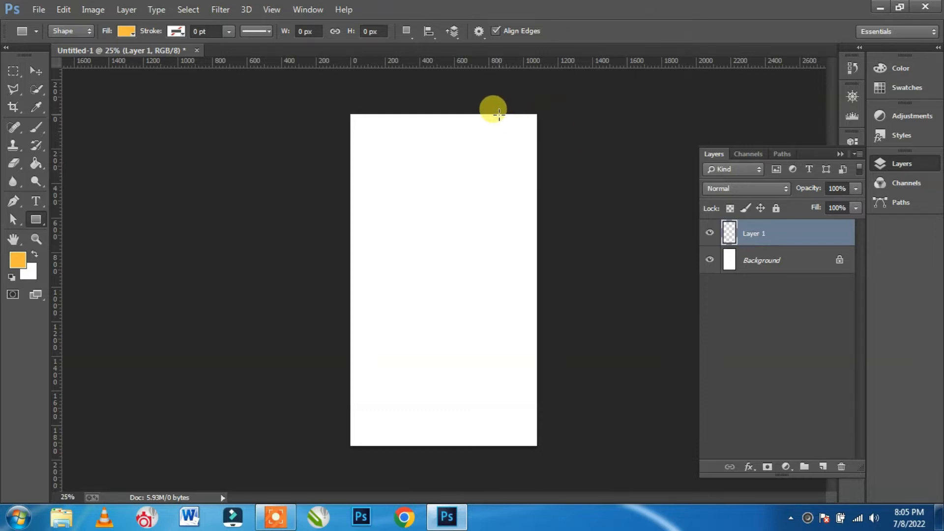
drag(492, 115, 687, 473)
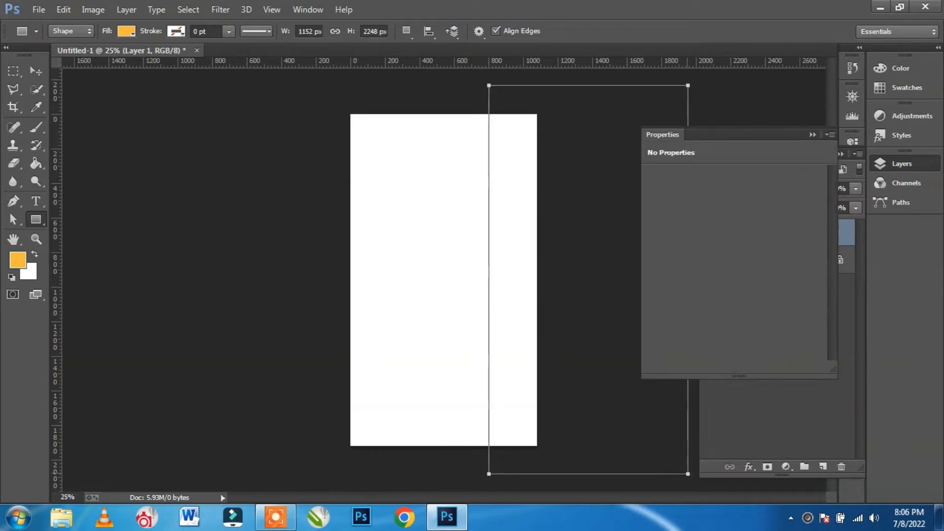
Step: Set the rectangle's fill to dark navy #0a0e28, leave it without a stroke, and deselect the shape
click(657, 219)
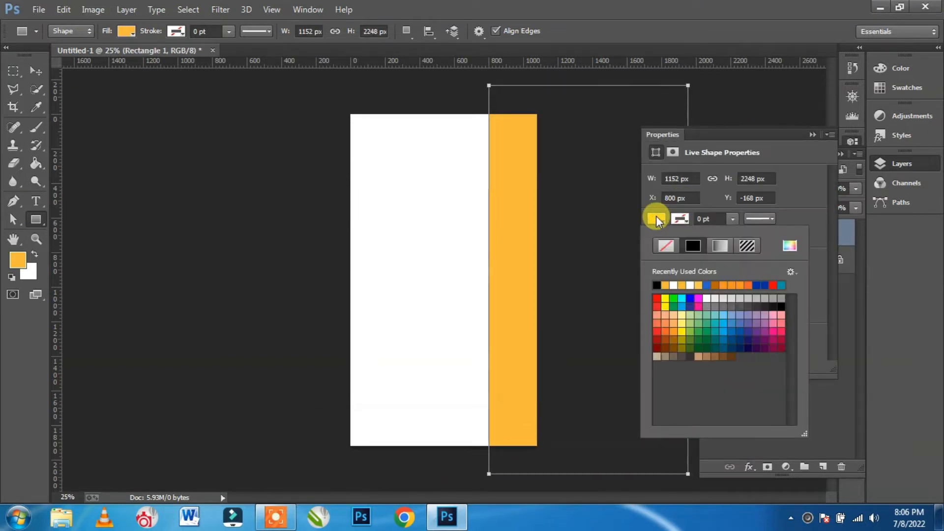
click(691, 298)
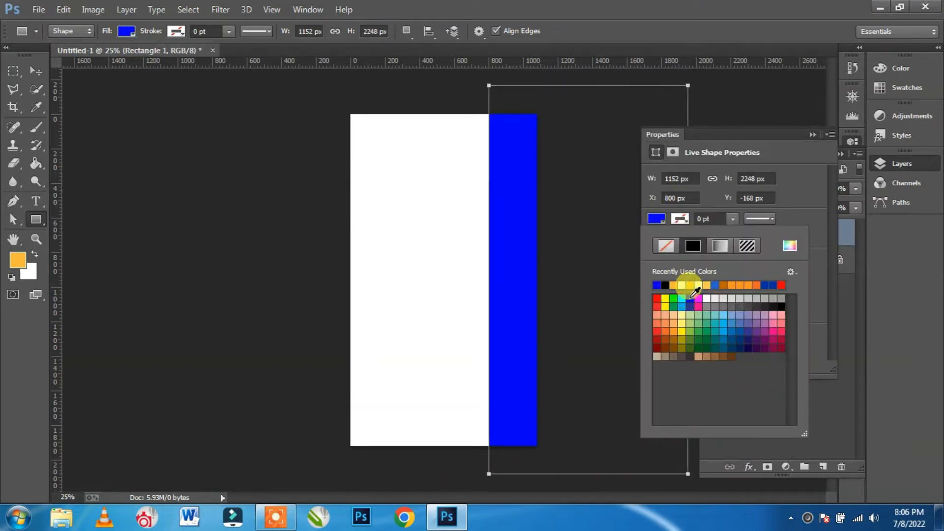
click(794, 249)
click(692, 342)
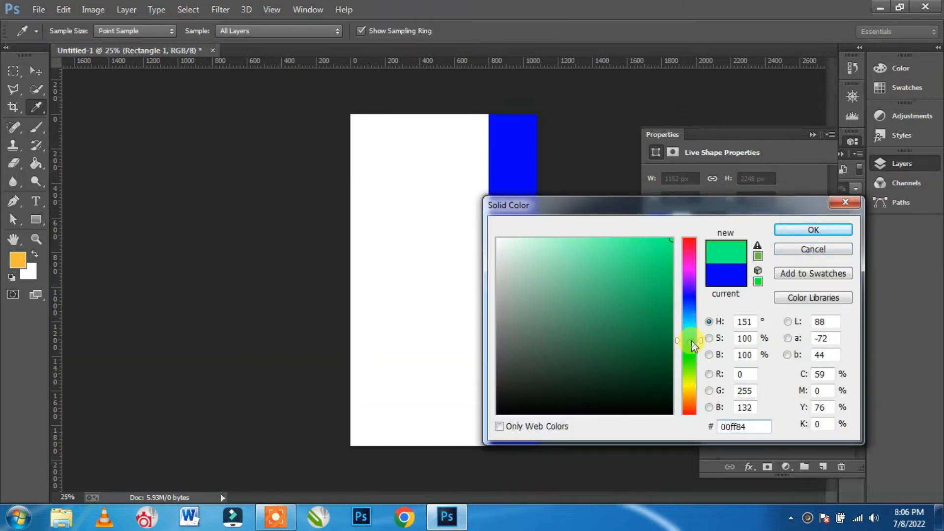
drag(668, 350, 674, 369)
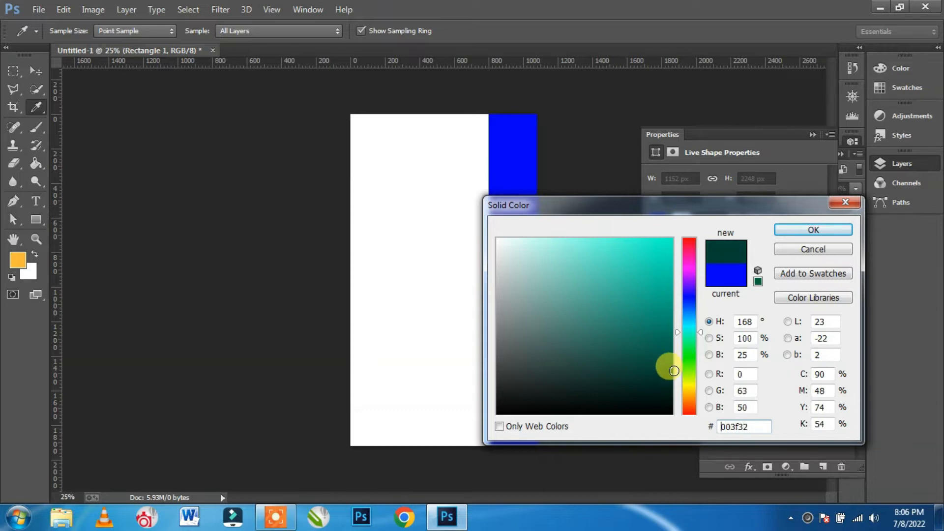
drag(685, 308, 689, 301)
click(663, 382)
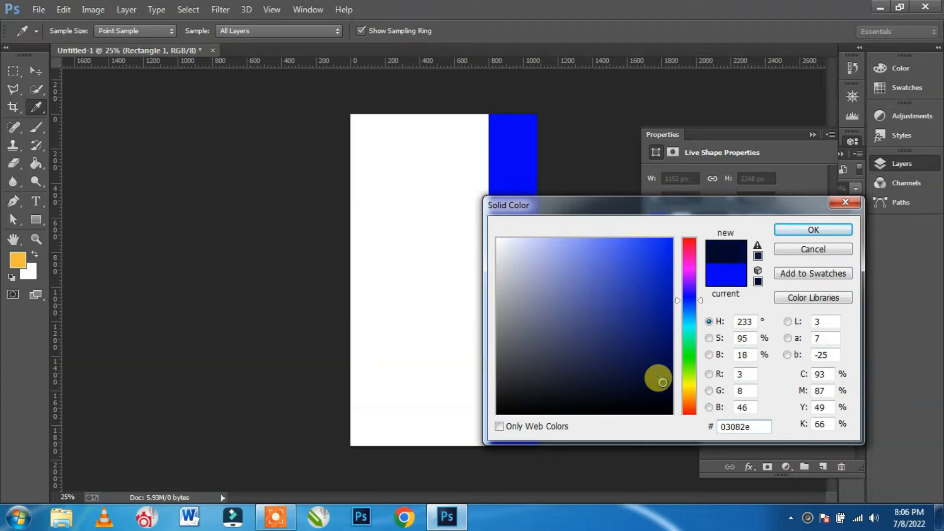
drag(663, 384, 626, 384)
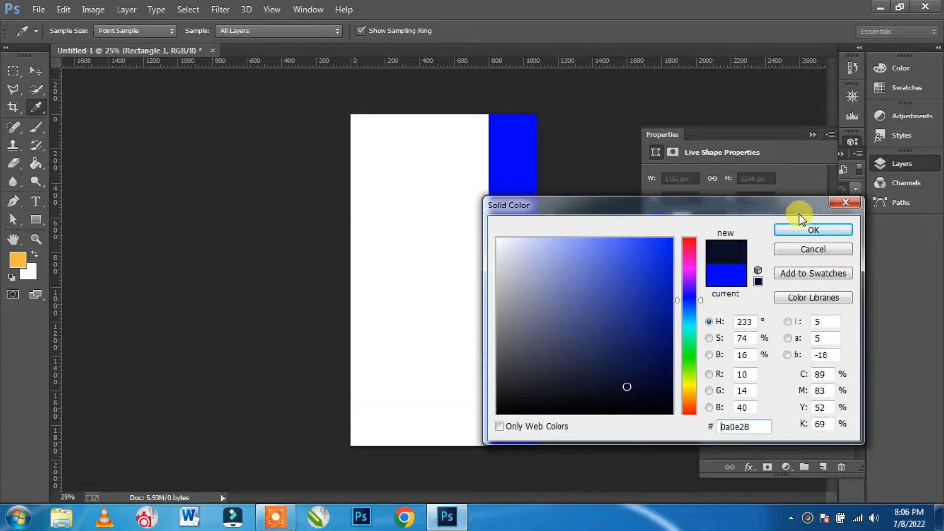
click(799, 229)
click(36, 71)
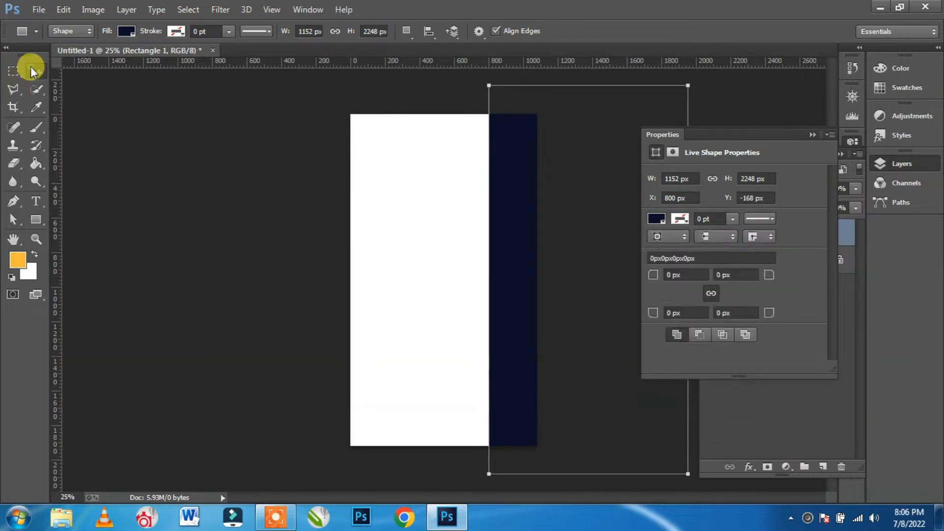
click(215, 198)
click(813, 135)
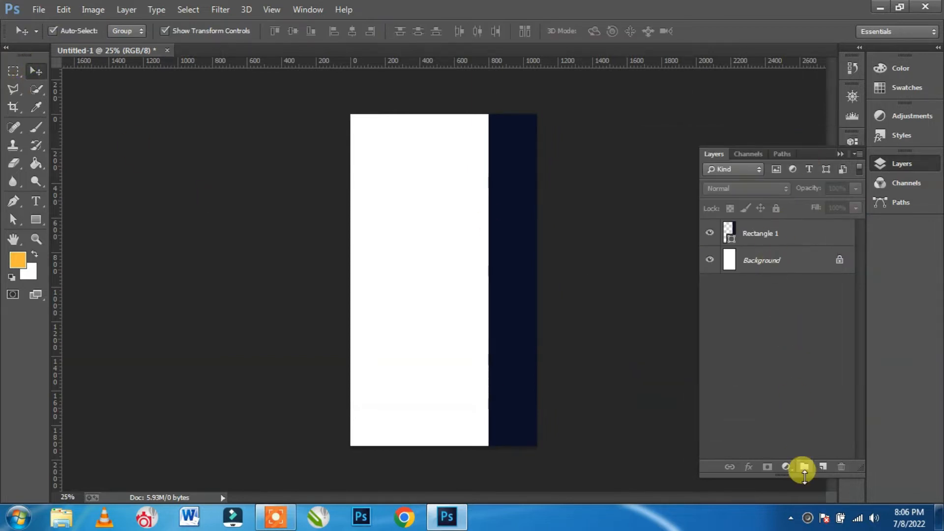
Step: Add a new layer and marquee-select a narrow full-height strip along the left edge of the navy rectangle
click(822, 468)
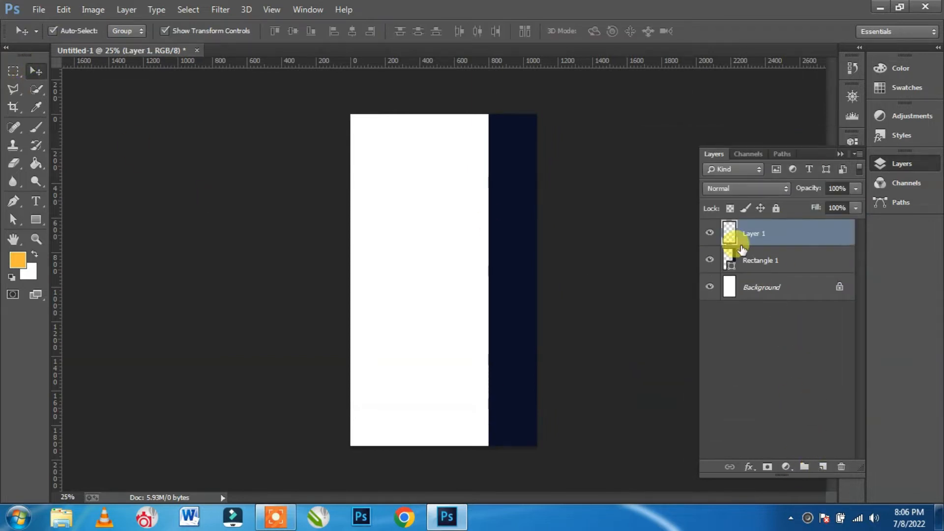
click(12, 72)
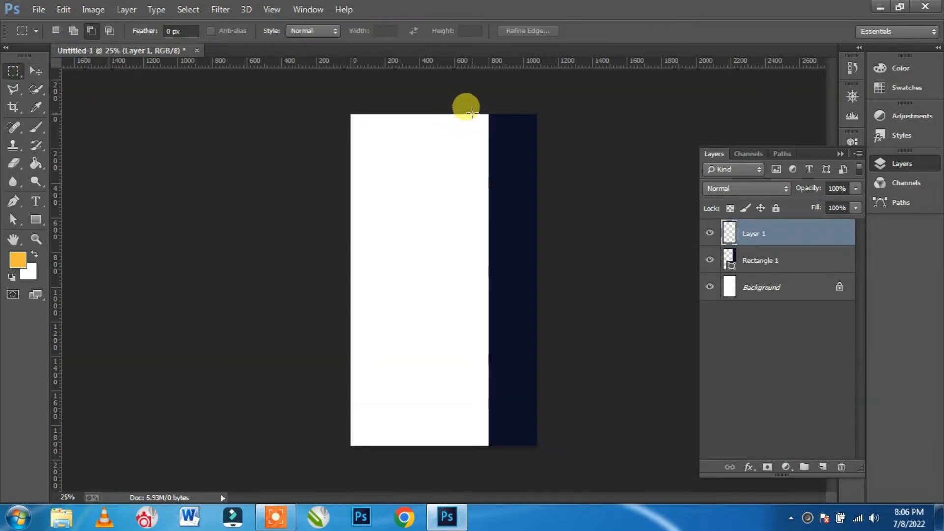
drag(494, 454, 502, 470)
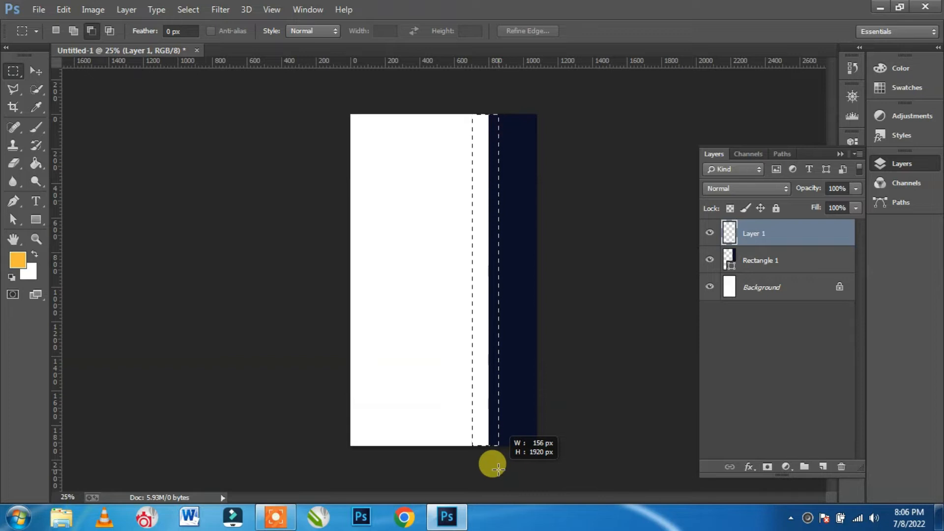
drag(486, 469, 486, 469)
Step: Sample the rectangle's navy #0a0e28 as foreground color, fill the strip selection with it, and deselect
scroll(473, 216, up, 2)
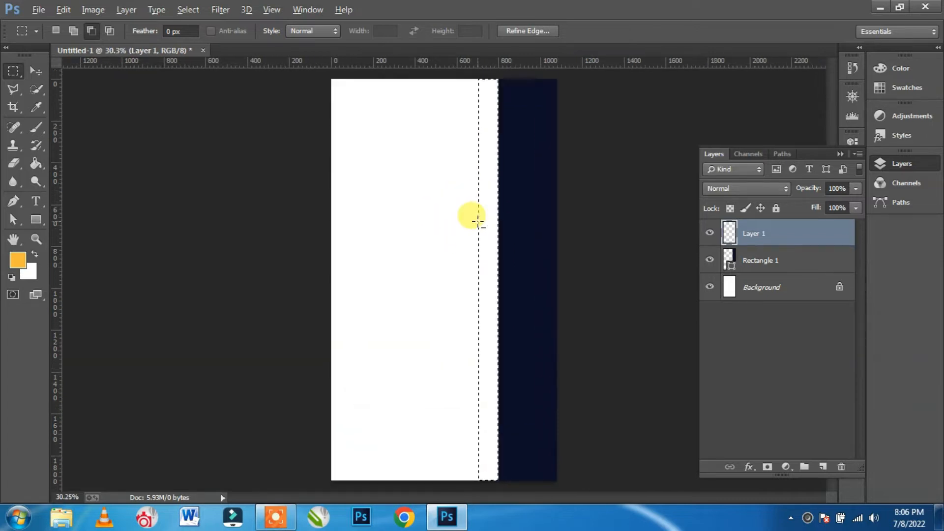
scroll(477, 221, up, 1)
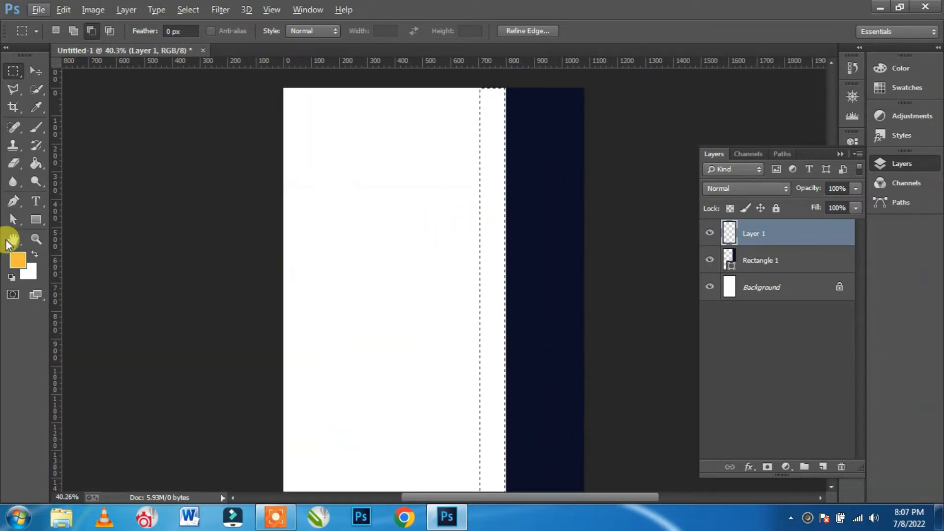
click(17, 260)
click(552, 111)
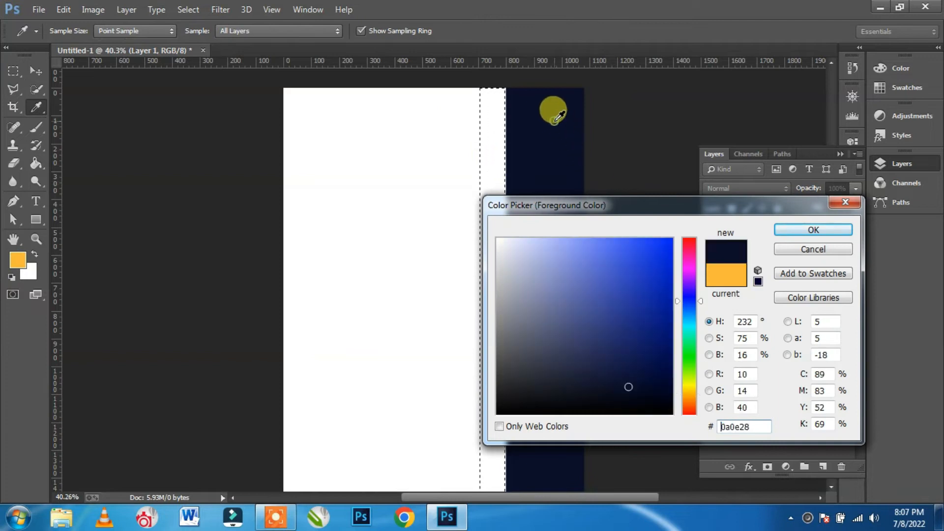
click(804, 231)
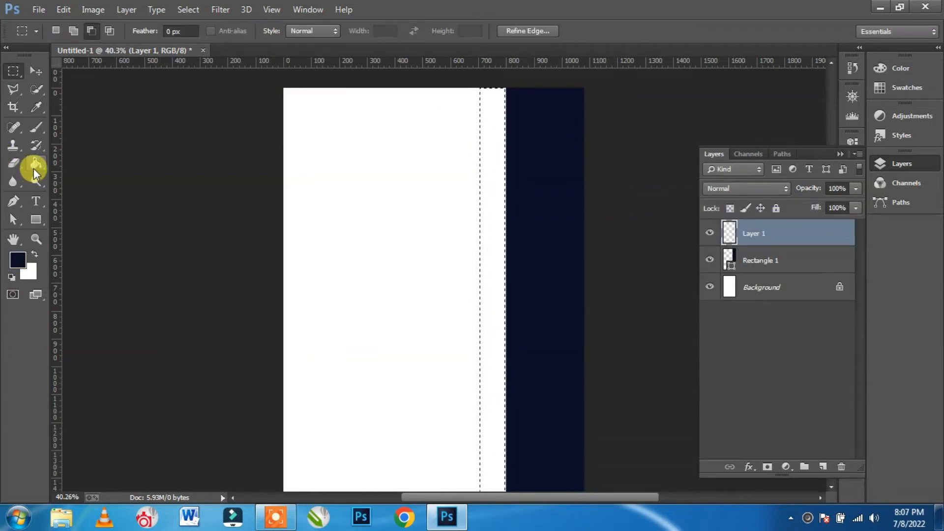
click(34, 168)
click(483, 209)
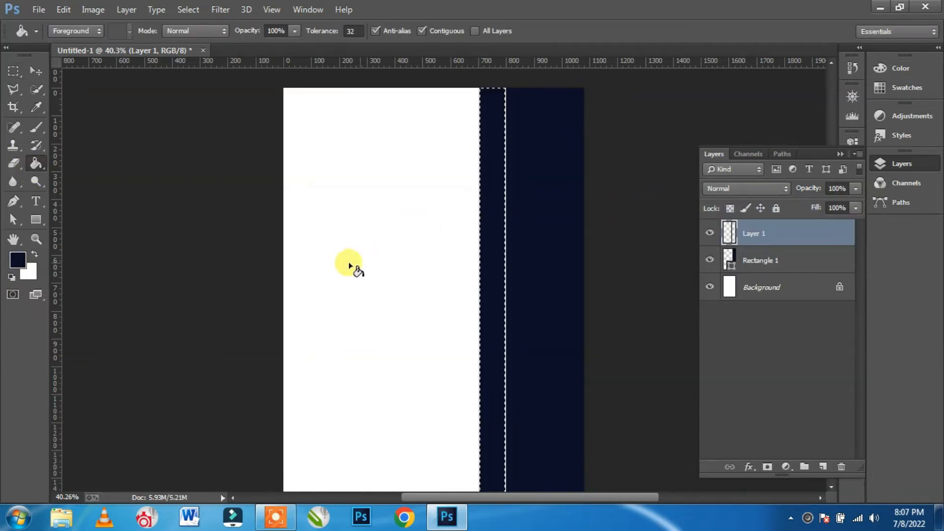
click(188, 9)
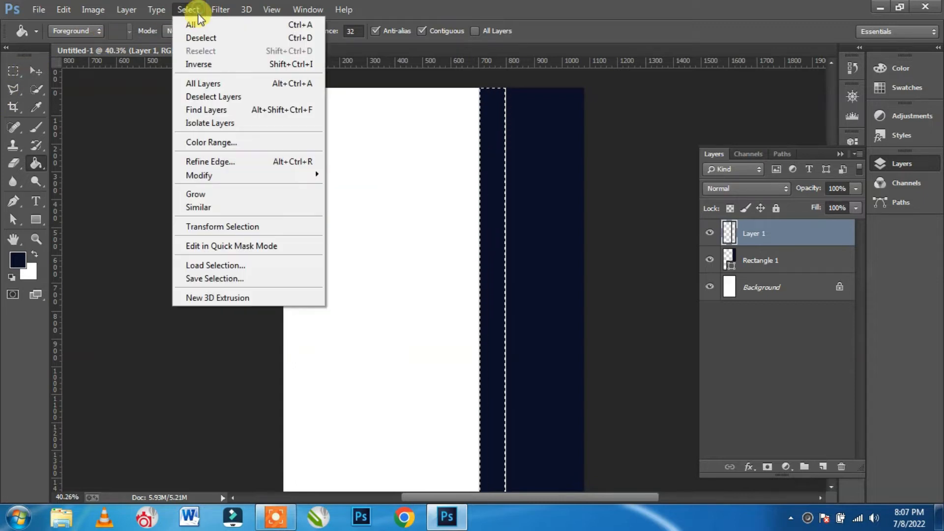
click(199, 37)
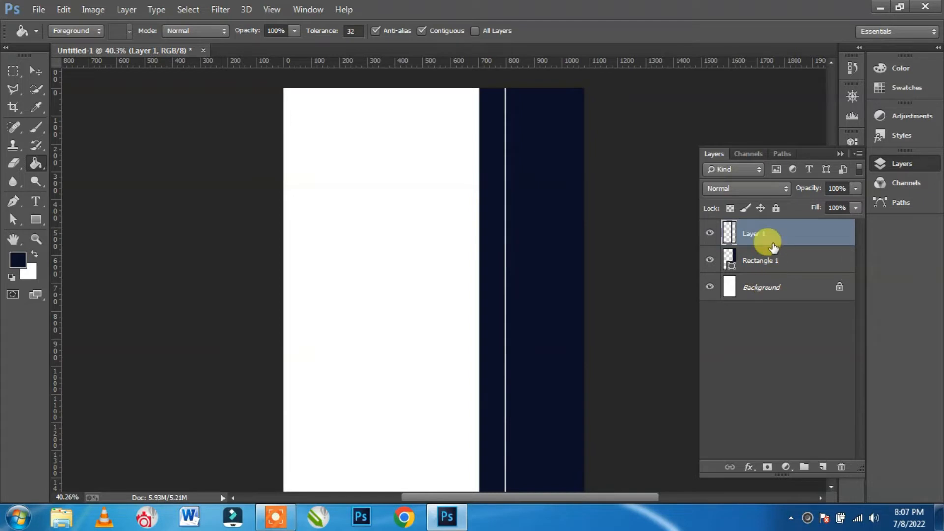
Step: Nudge the filled strip to the right to close the thin white gap beside the navy rectangle
click(38, 71)
key(Right)
key(Right)
key(Right)
key(Right)
key(Right)
key(Right)
key(Right)
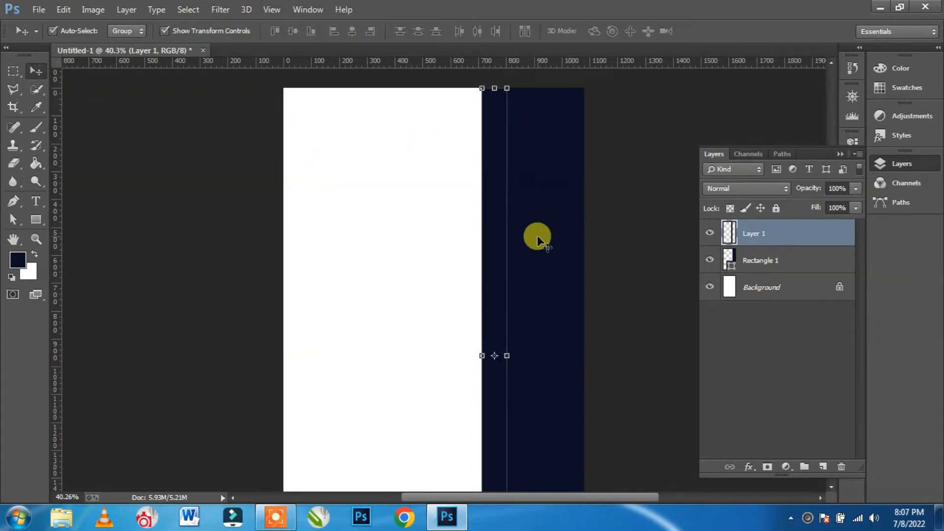
click(373, 258)
Step: Try lower opacities on the narrow strip's layer and set it to 85%
click(489, 241)
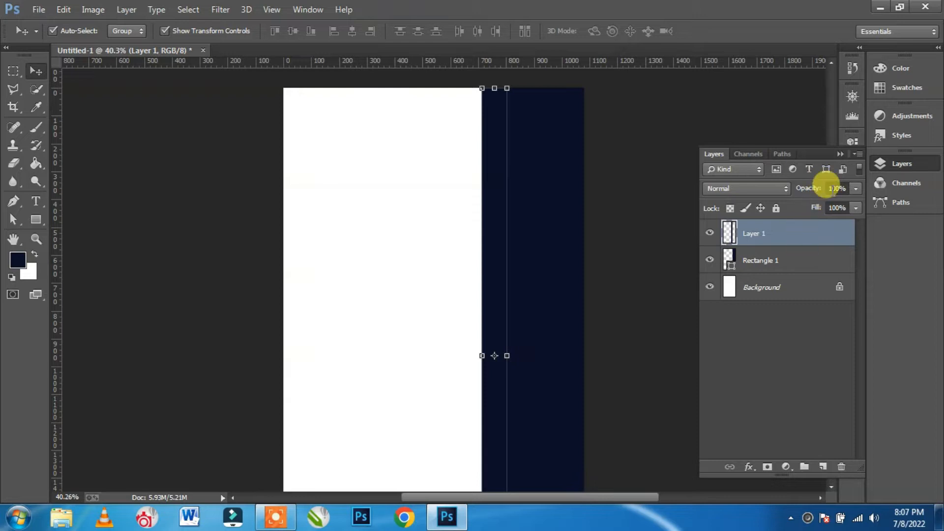
click(842, 187)
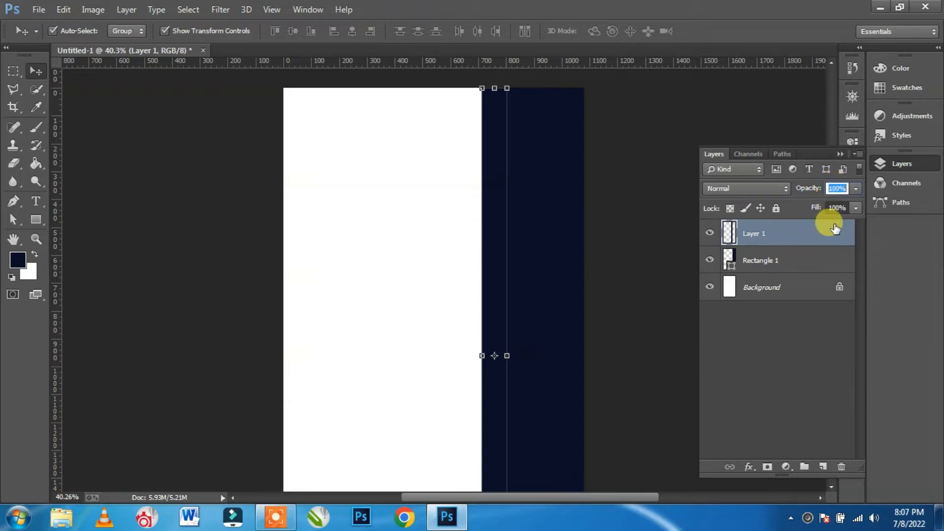
text(50)
key(BackSpace)
key(BackSpace)
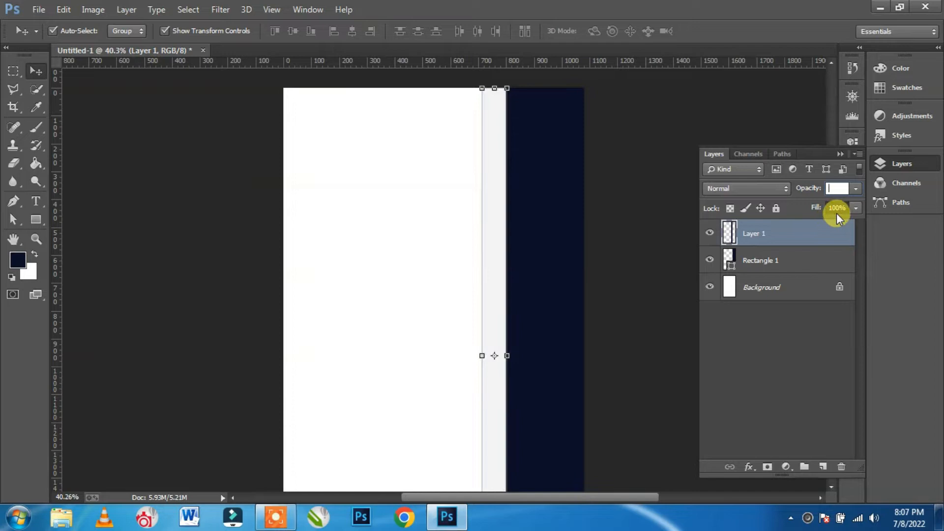
text(75)
key(Return)
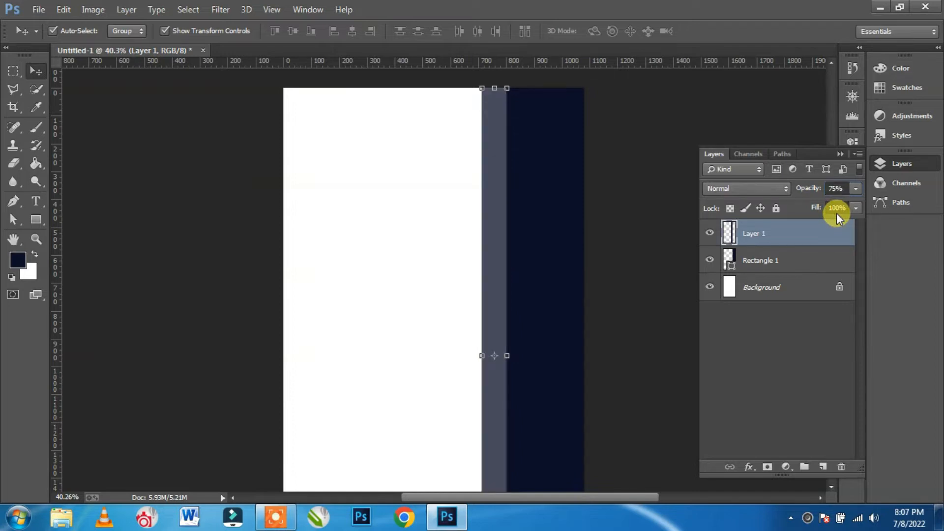
text(85)
key(Return)
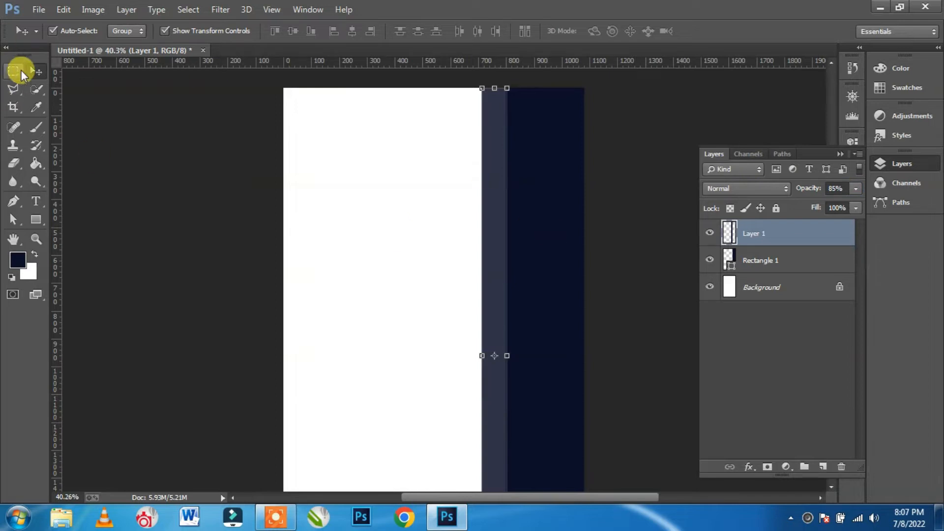
click(636, 220)
click(492, 254)
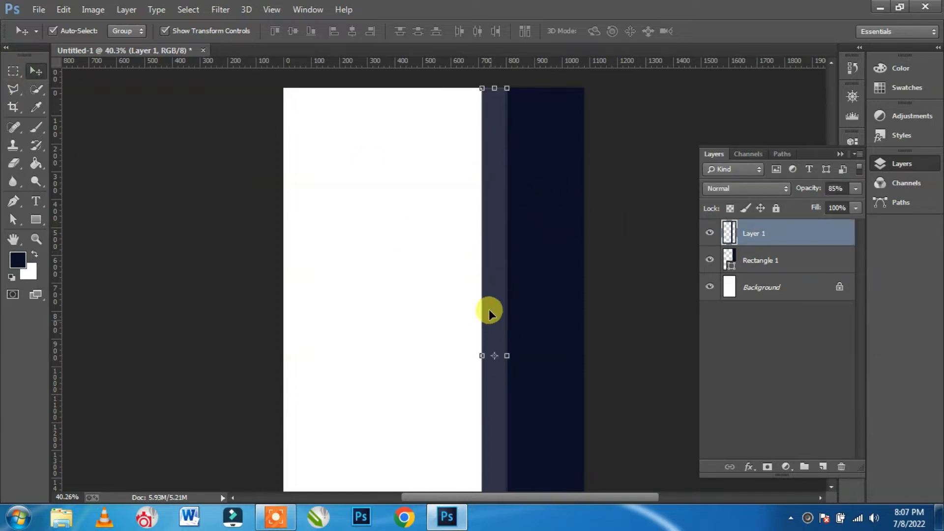
scroll(501, 189, up, 4)
scroll(502, 190, down, 9)
scroll(502, 189, up, 2)
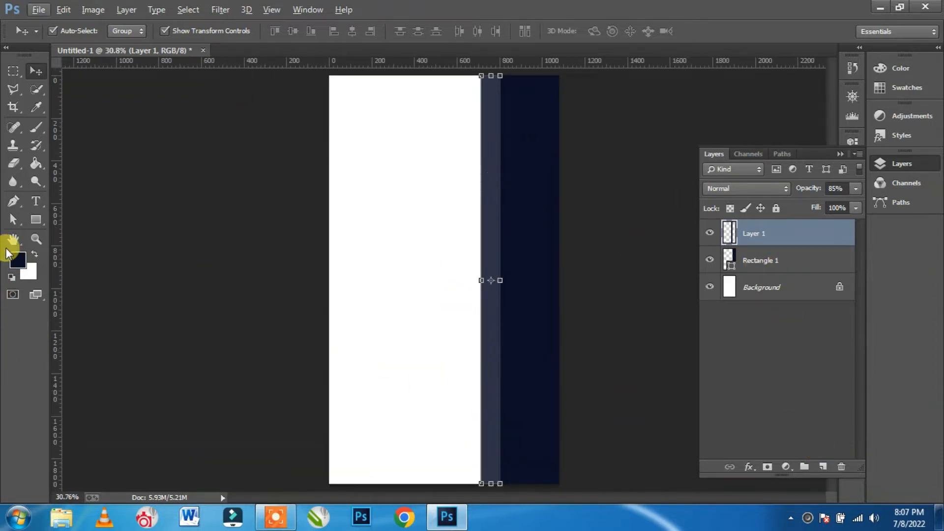
Step: Add a layer mask to the narrow strip beside the navy rectangle and apply a vertical gradient that fades it out toward the lower end
right_click(39, 162)
click(94, 163)
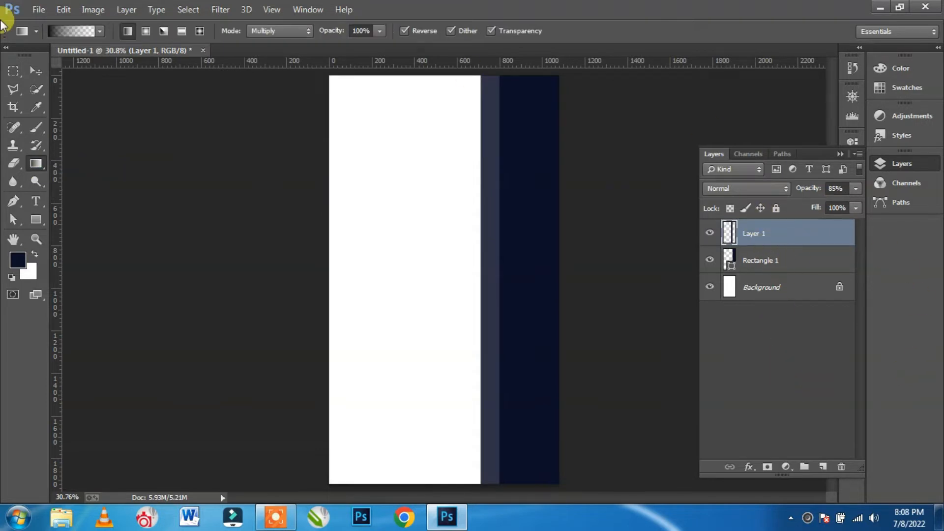
click(767, 466)
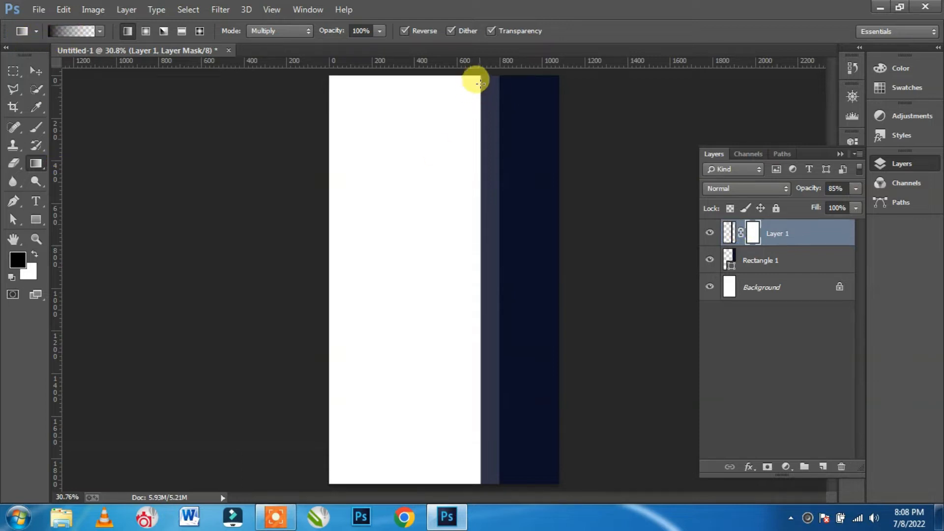
drag(488, 75, 491, 430)
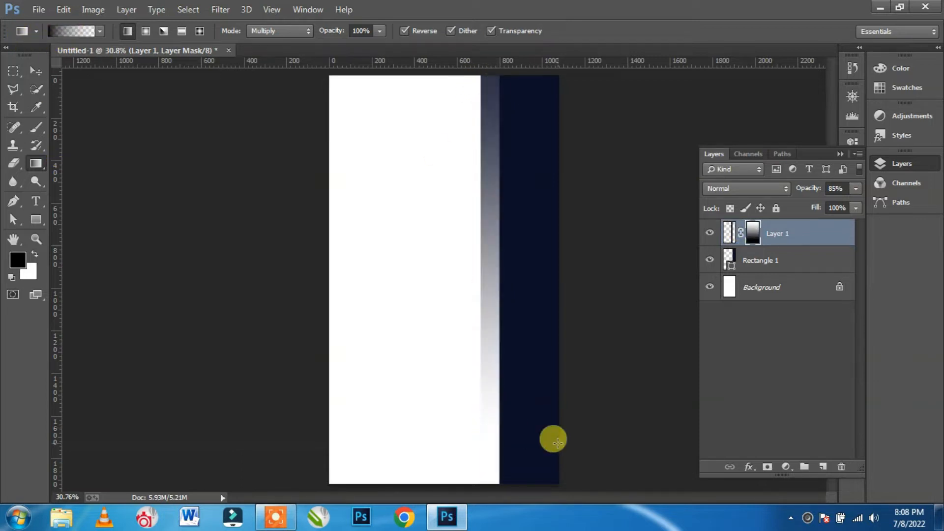
drag(488, 84, 499, 350)
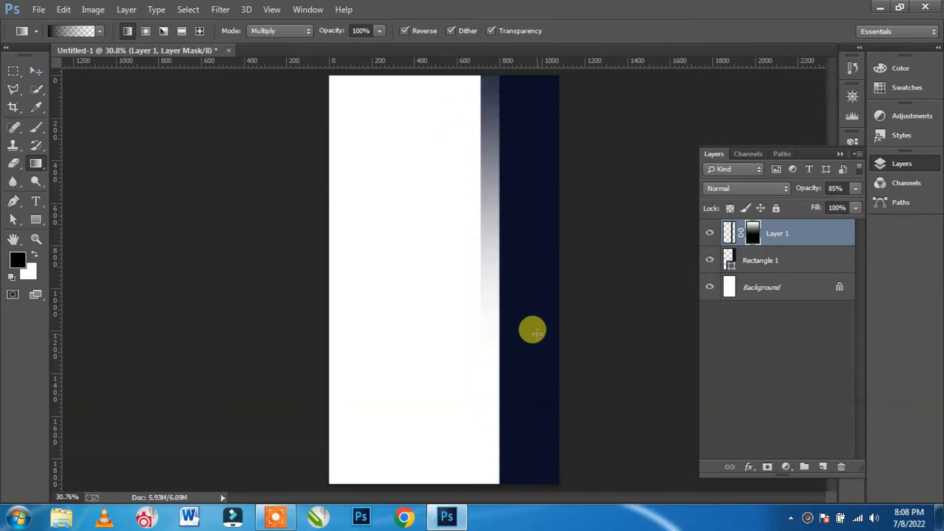
key(ctrl+z)
drag(484, 173, 481, 380)
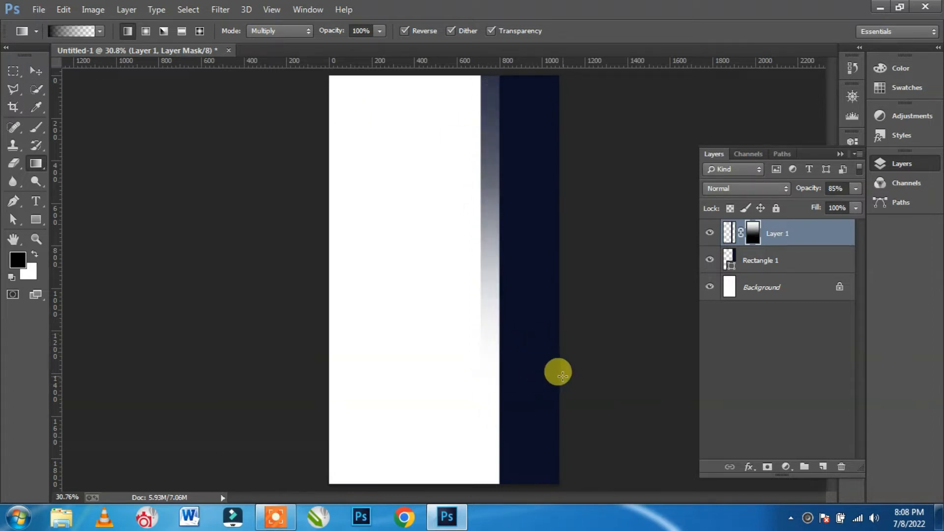
click(35, 73)
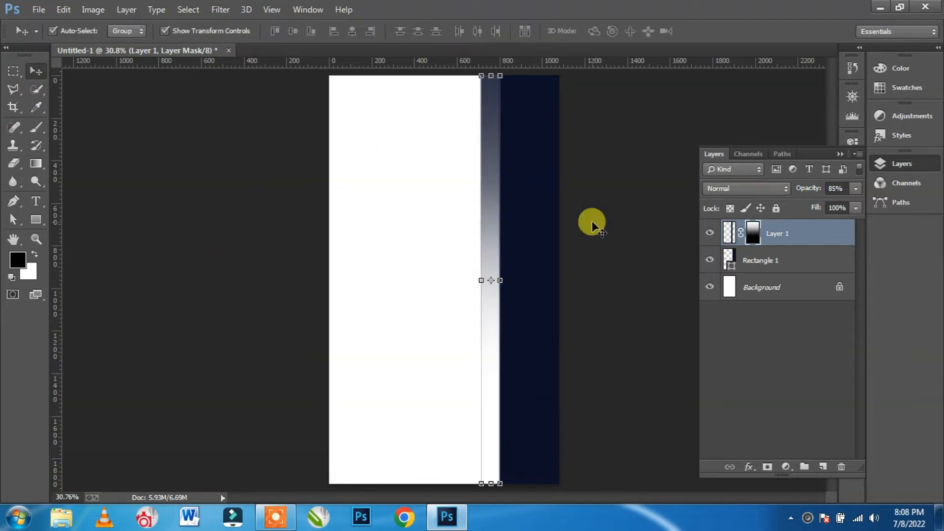
click(591, 220)
click(489, 140)
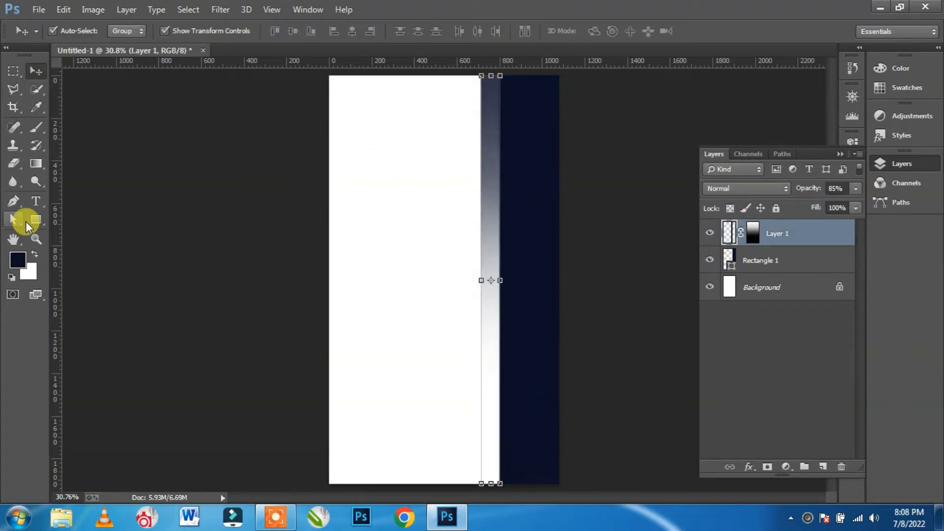
Step: Add a new layer and marquee-select a thin full-height strip down the middle of the faded strip
click(13, 71)
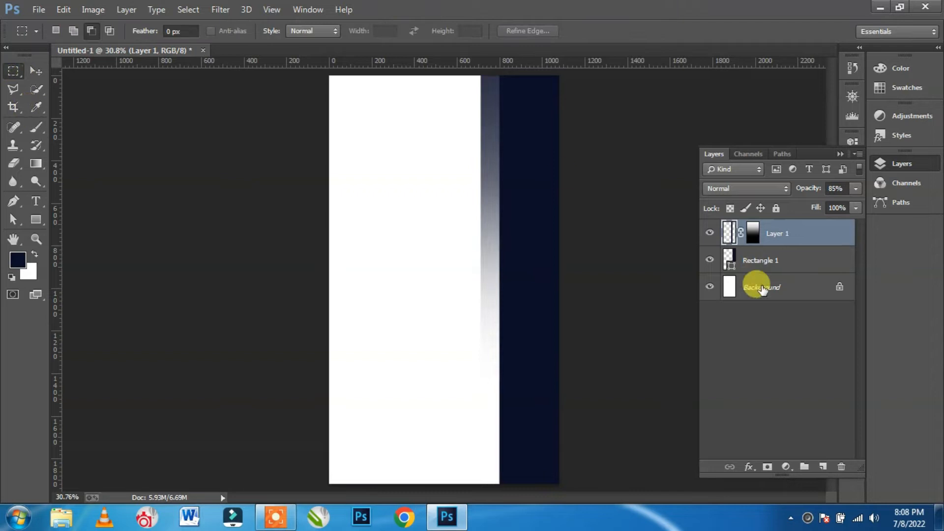
click(823, 467)
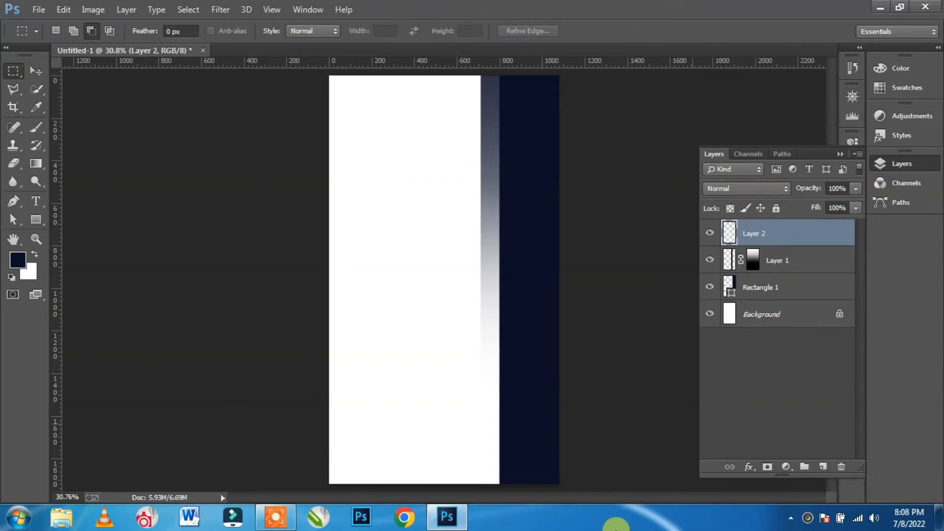
drag(486, 74, 487, 481)
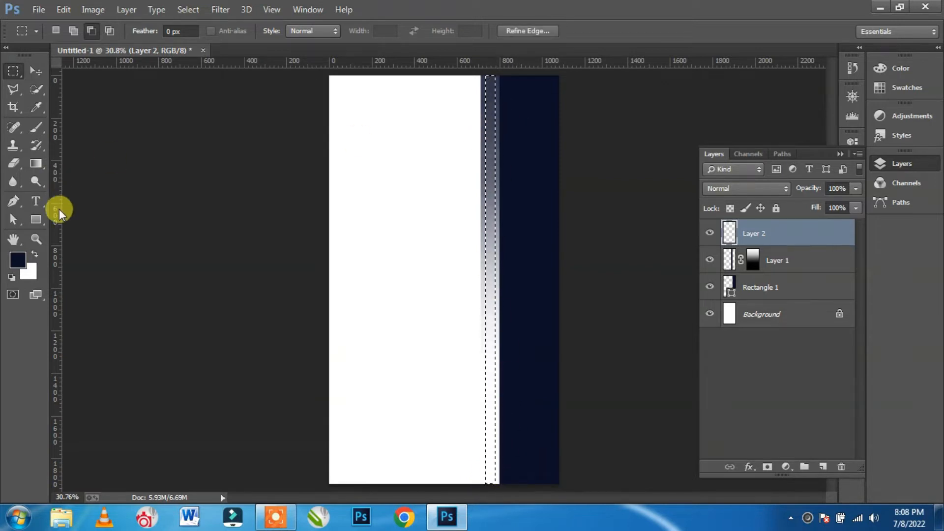
Step: Set the foreground color to orange #ff7200
click(17, 256)
drag(659, 282, 691, 200)
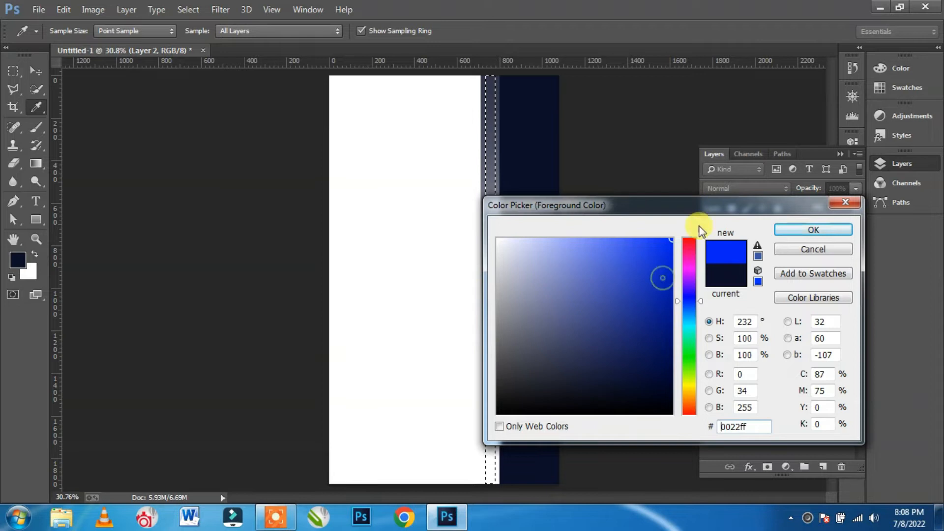
click(687, 375)
drag(686, 381, 688, 402)
click(820, 230)
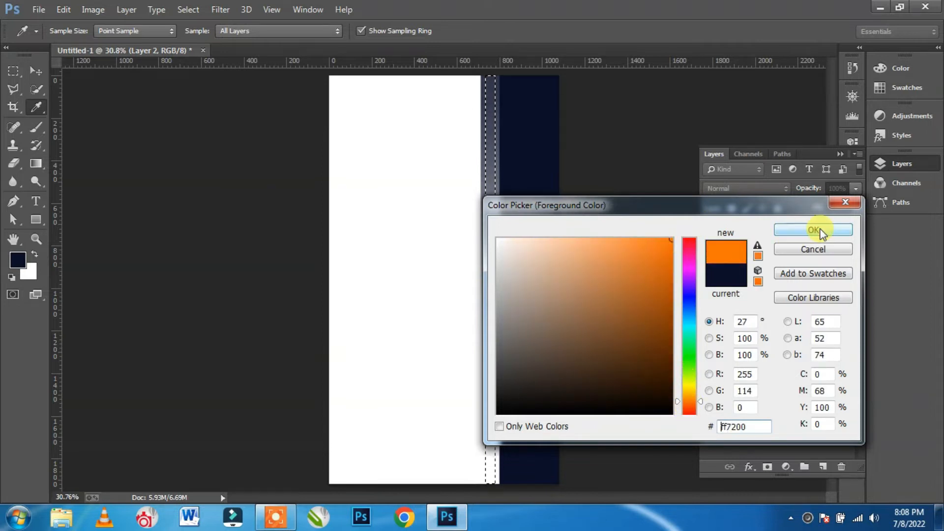
Step: Fill the thin strip selection with the orange foreground color using the Paint Bucket, and deselect
click(43, 163)
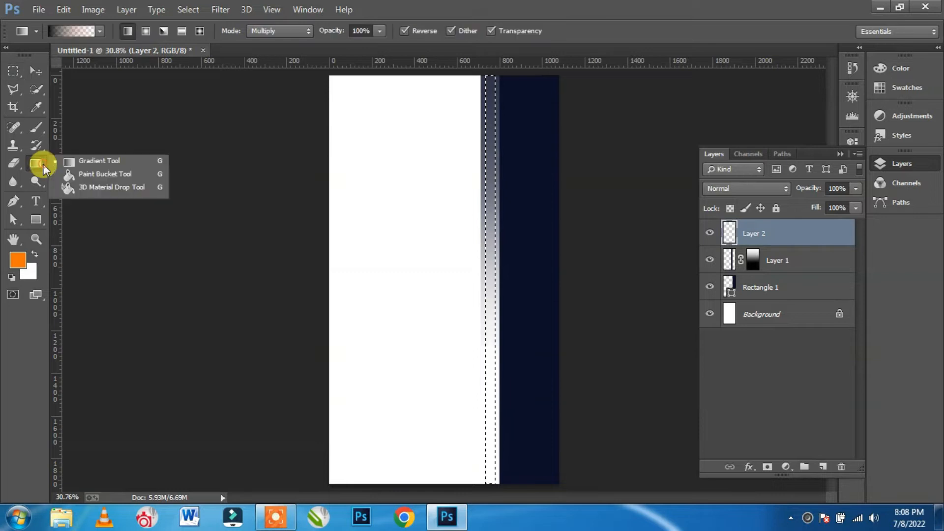
click(83, 174)
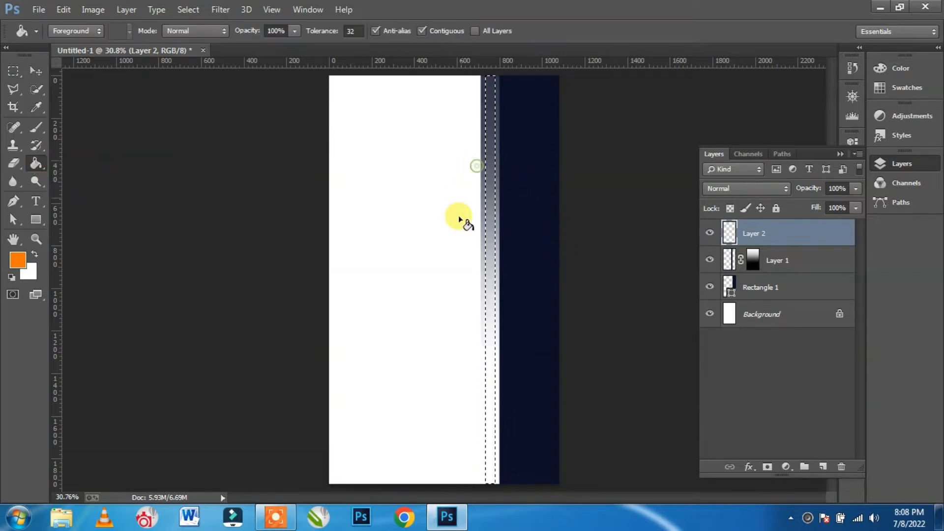
scroll(490, 172, up, 8)
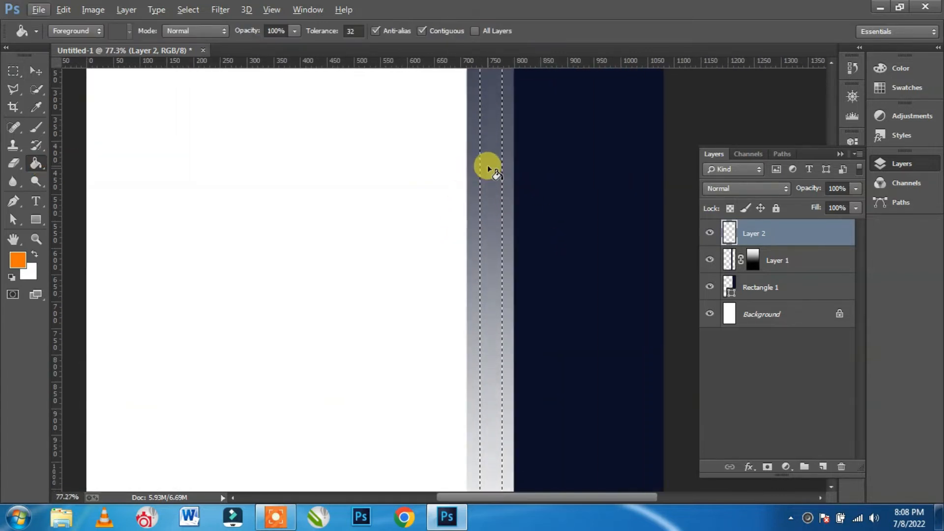
click(483, 177)
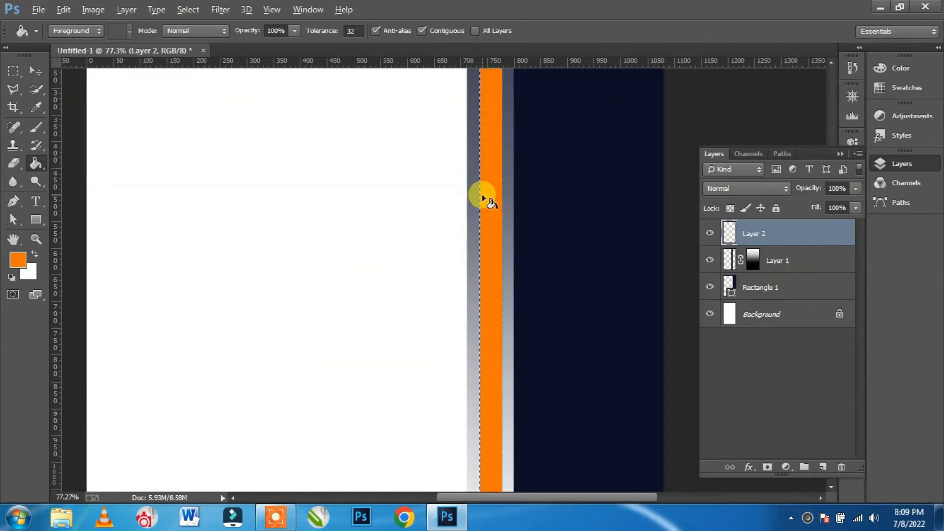
scroll(485, 187, down, 4)
scroll(485, 187, up, 1)
click(36, 71)
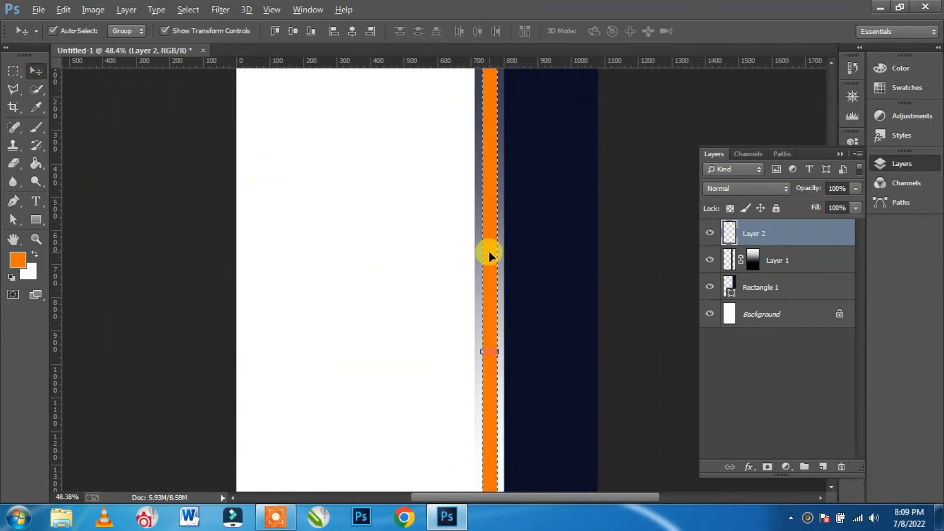
scroll(489, 255, down, 3)
scroll(491, 130, up, 6)
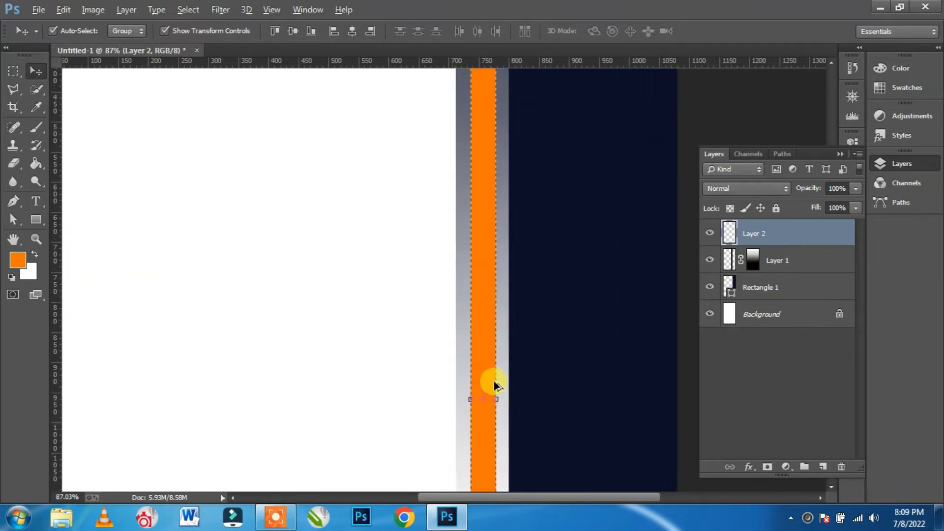
scroll(495, 385, up, 1)
click(187, 10)
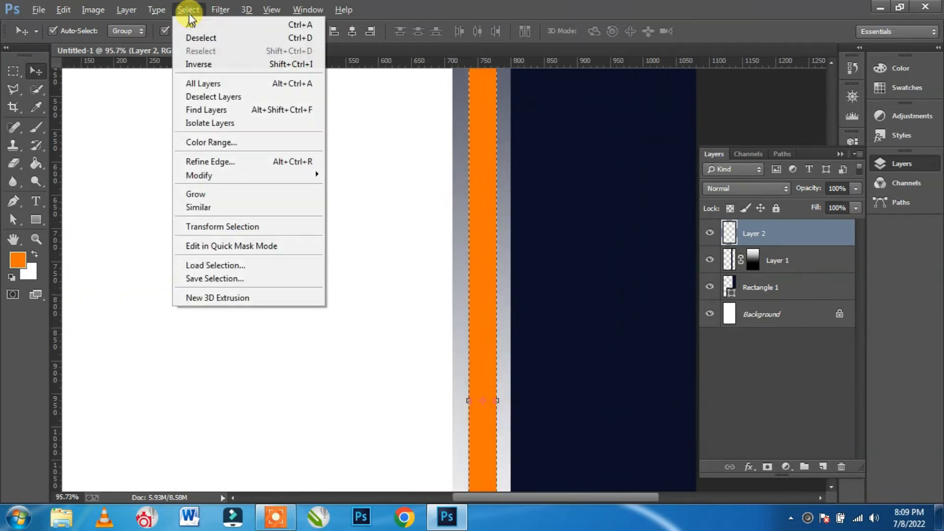
click(201, 39)
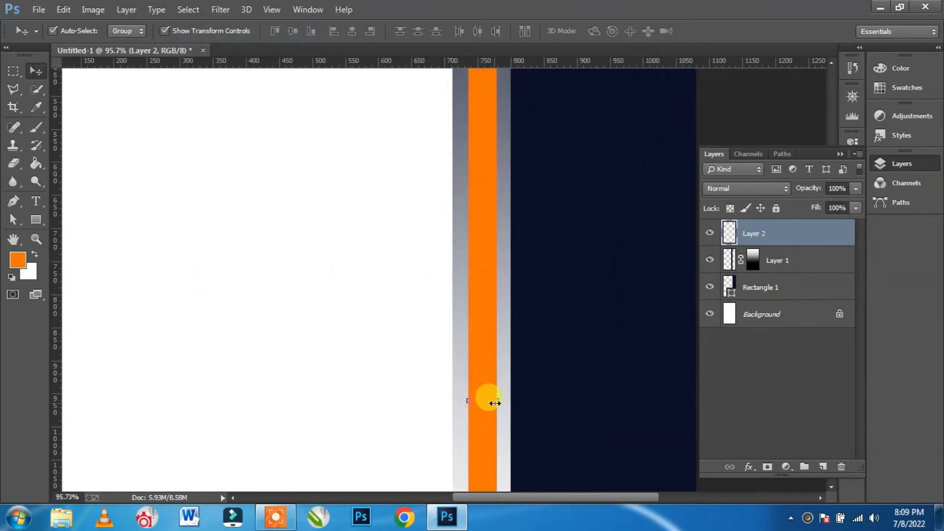
Step: Narrow the orange line to about half its width by moving in its left side, and apply the transform
click(471, 403)
drag(469, 404, 478, 401)
click(623, 31)
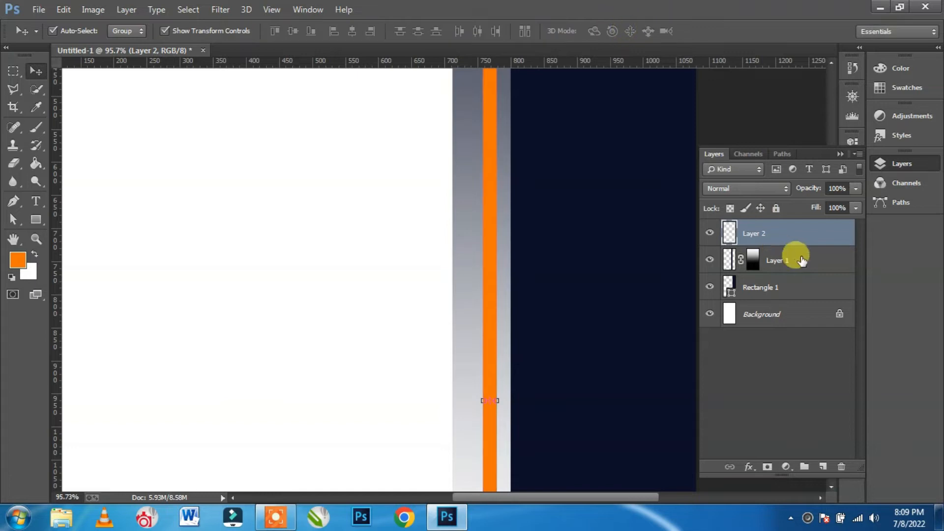
Step: Select the orange line's layer together with Layer 1, align their horizontal centers, and deselect the layers
shift+click(801, 260)
click(352, 31)
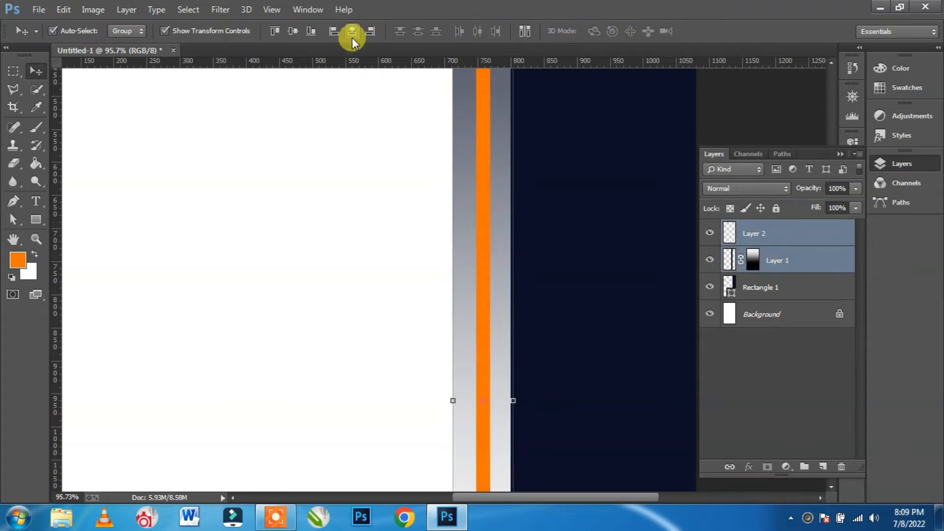
click(349, 268)
scroll(478, 263, down, 3)
scroll(479, 261, down, 1)
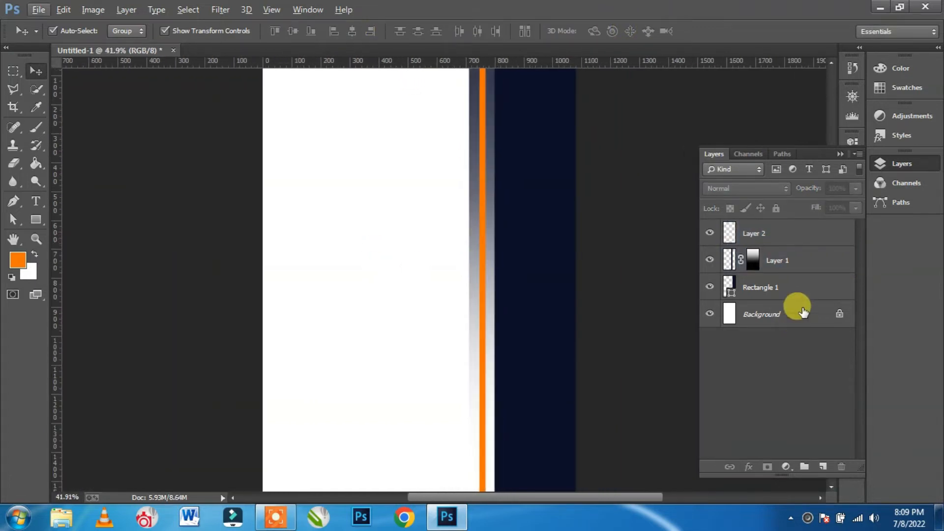
Step: Add a layer mask to the orange line on Layer 2 and apply an upward gradient that fades out the line's upper part
click(784, 235)
click(767, 467)
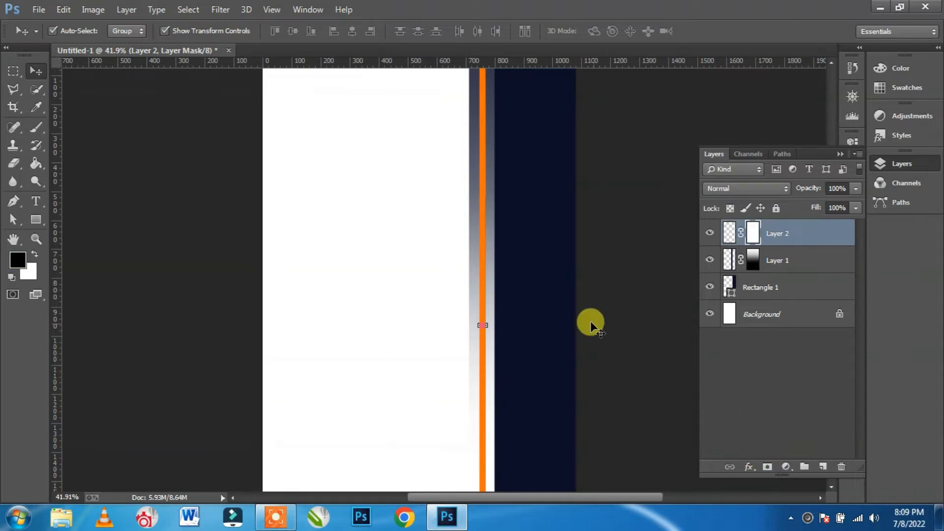
scroll(506, 297, down, 3)
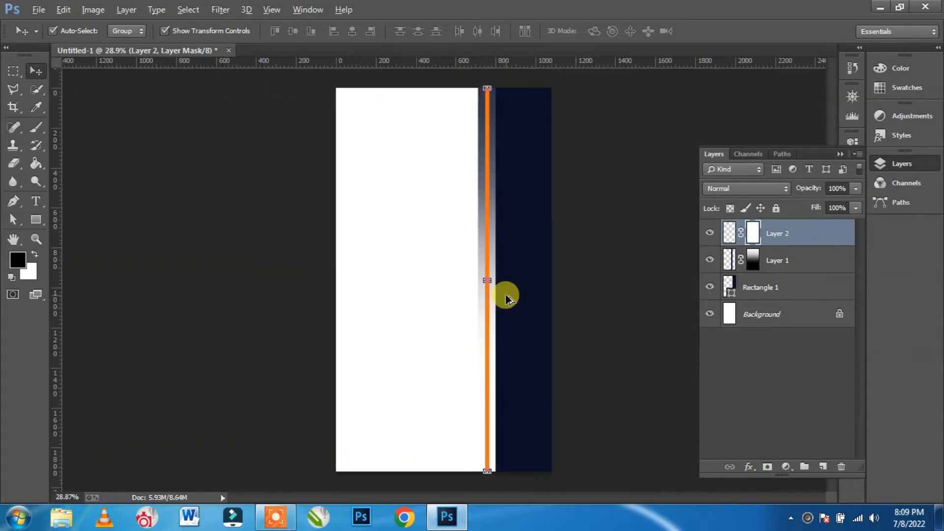
click(35, 164)
click(93, 159)
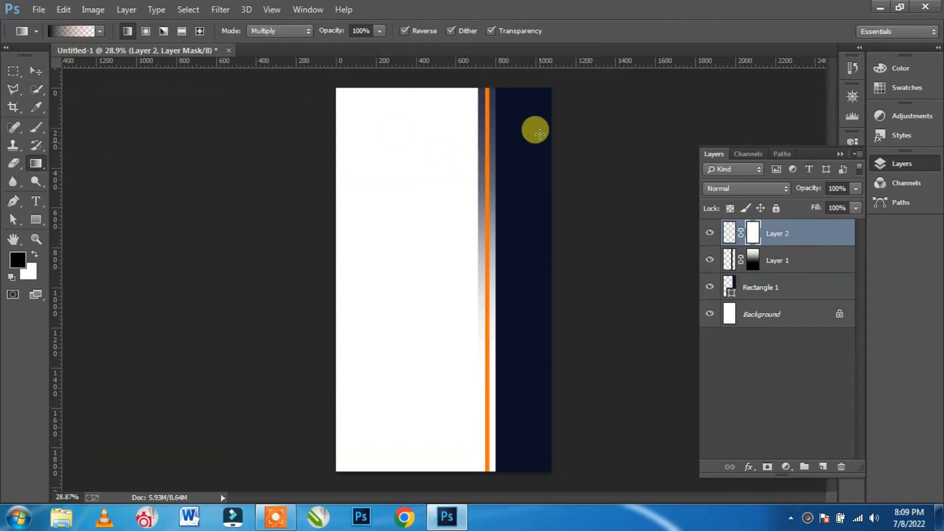
drag(484, 475, 485, 199)
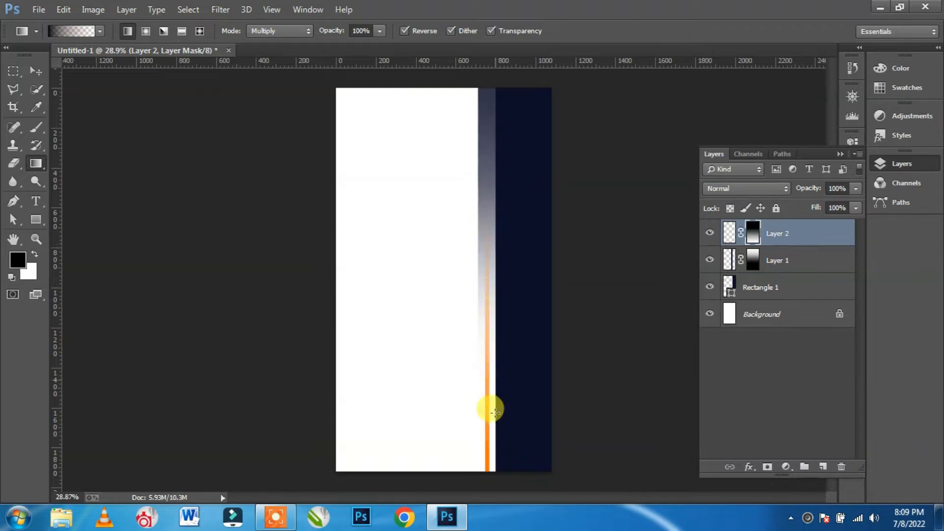
drag(483, 361, 486, 148)
drag(515, 199, 517, 202)
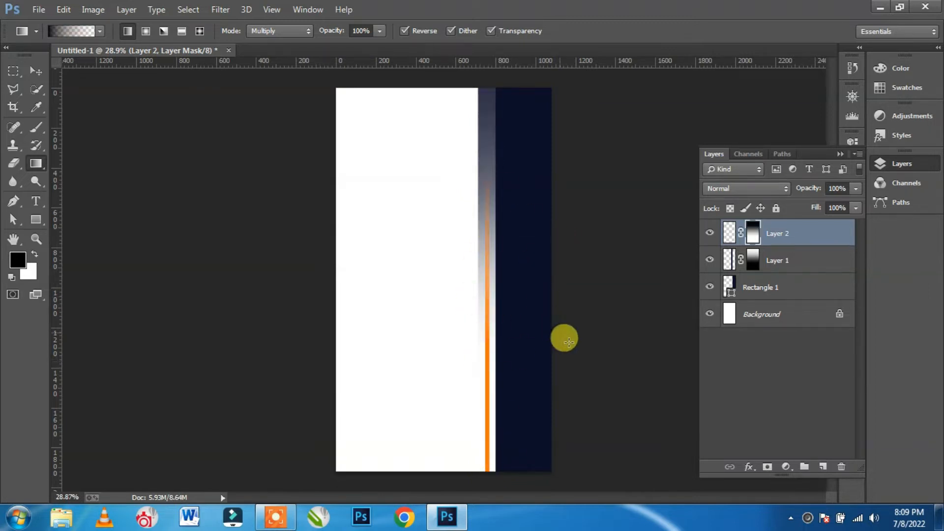
click(36, 70)
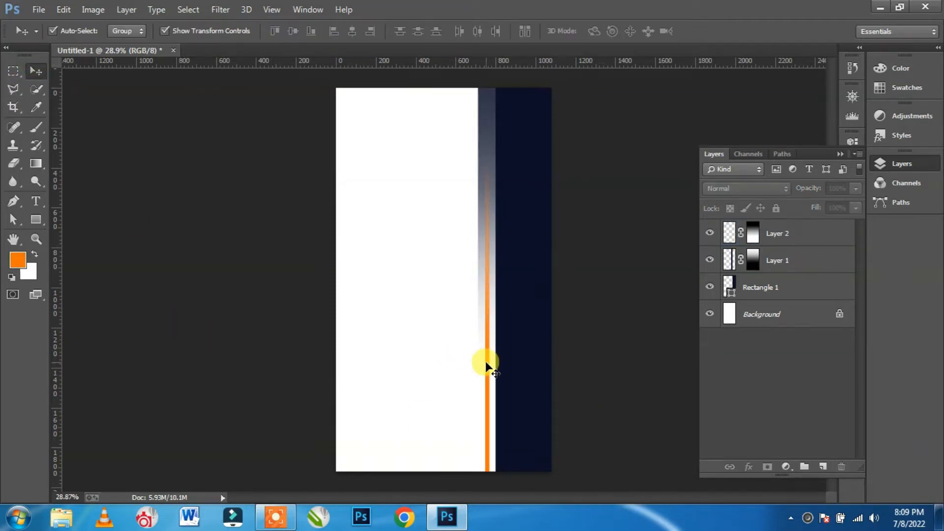
scroll(489, 287, up, 3)
scroll(497, 271, down, 3)
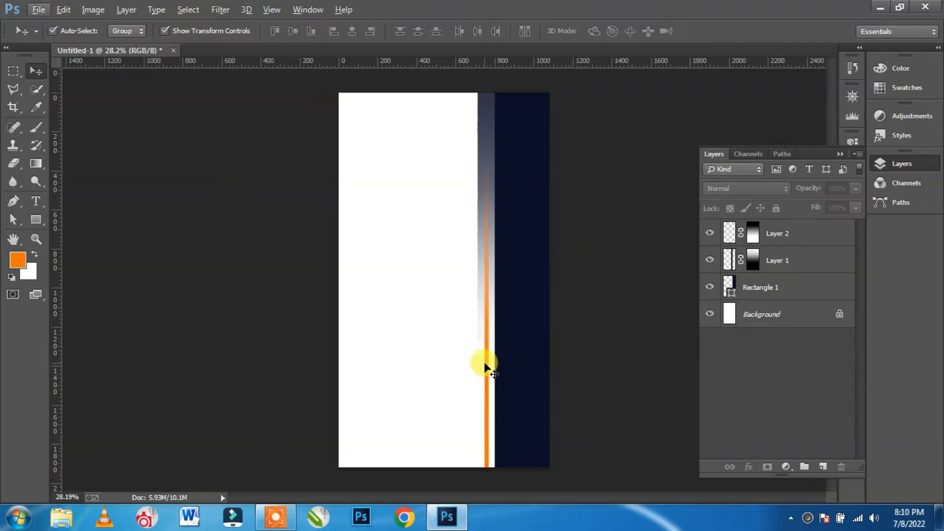
Step: Duplicate the orange line's layer and move the copy onto the white area just left of the faded strip
right_click(813, 232)
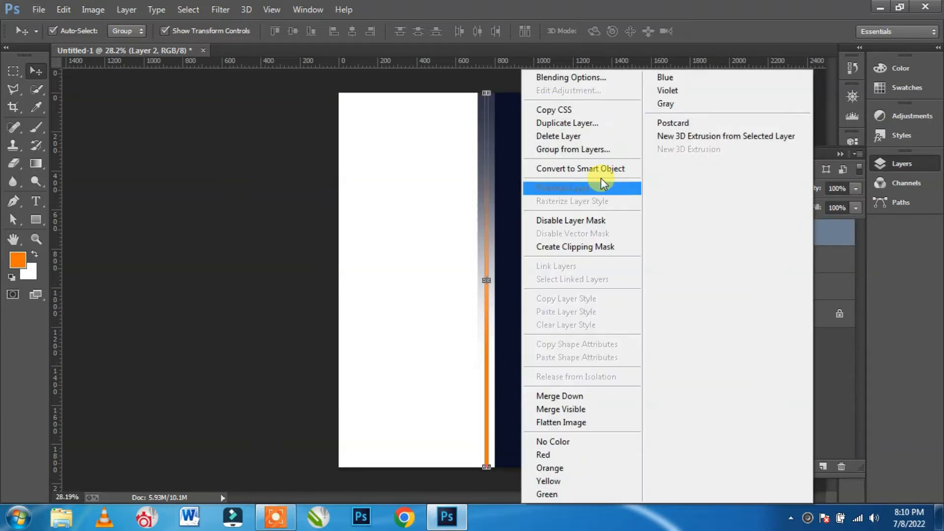
click(584, 123)
click(608, 155)
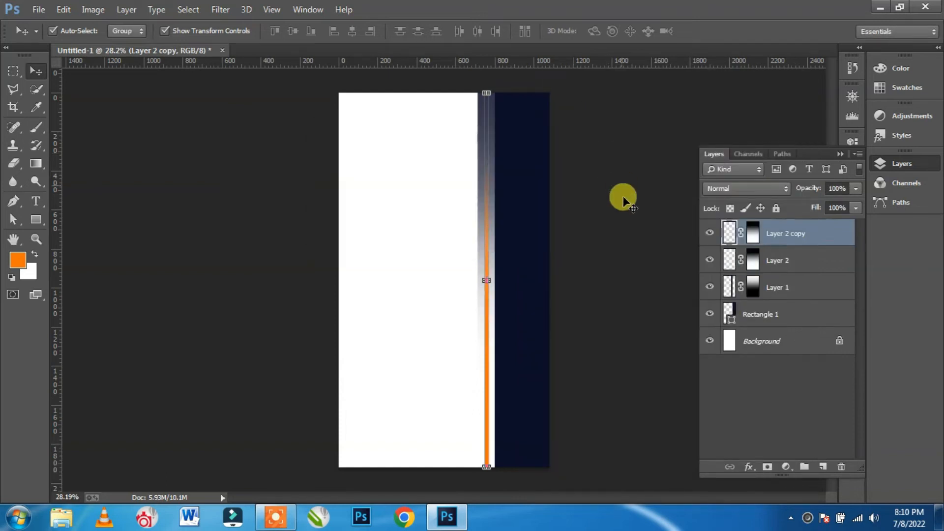
drag(487, 327, 466, 331)
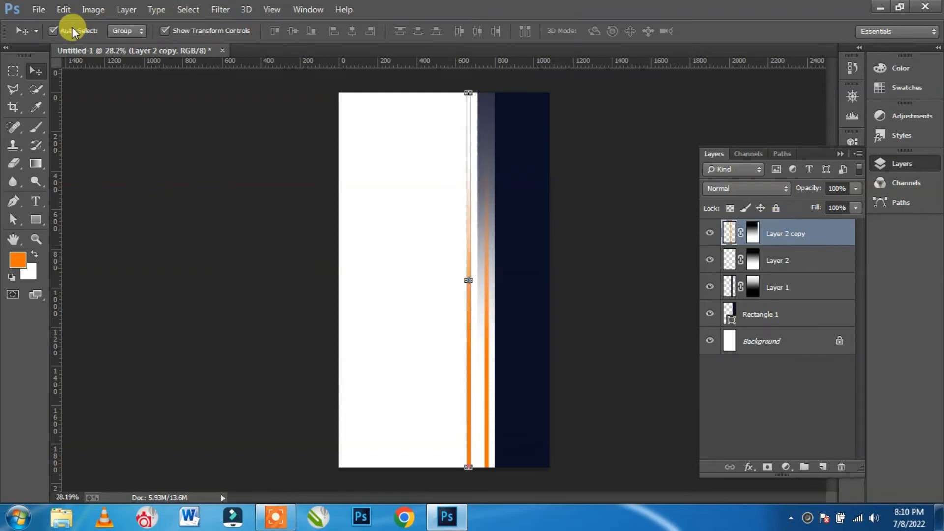
Step: Flip the copied orange line vertically, apply the transform, and shift it closer to the faded strip
click(63, 9)
click(129, 264)
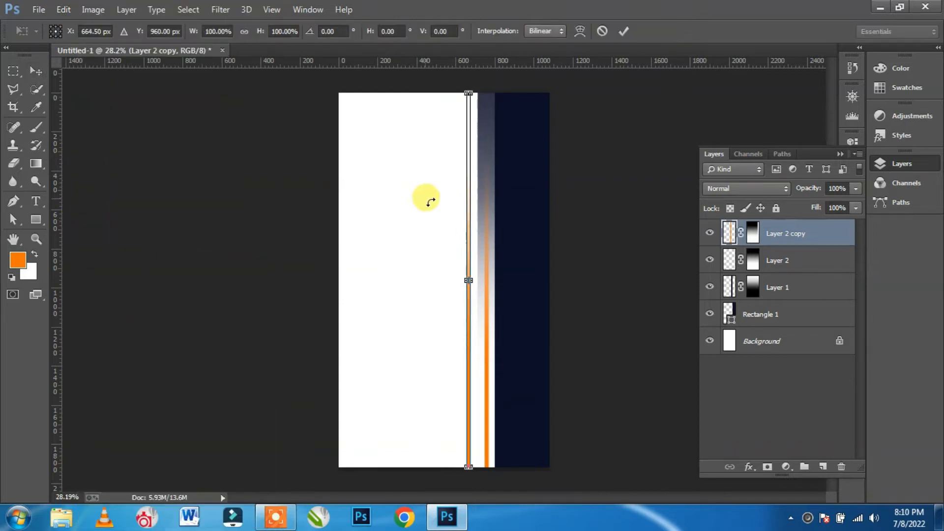
right_click(466, 313)
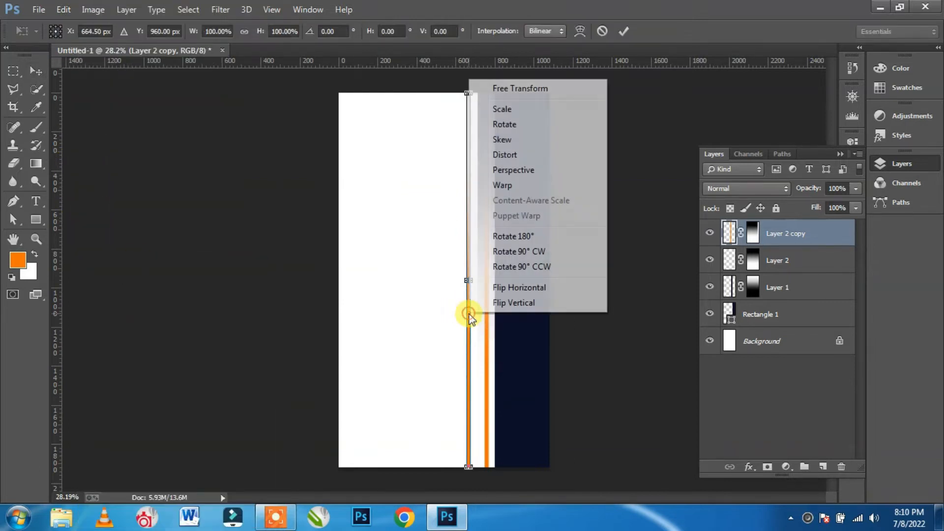
click(508, 304)
click(622, 29)
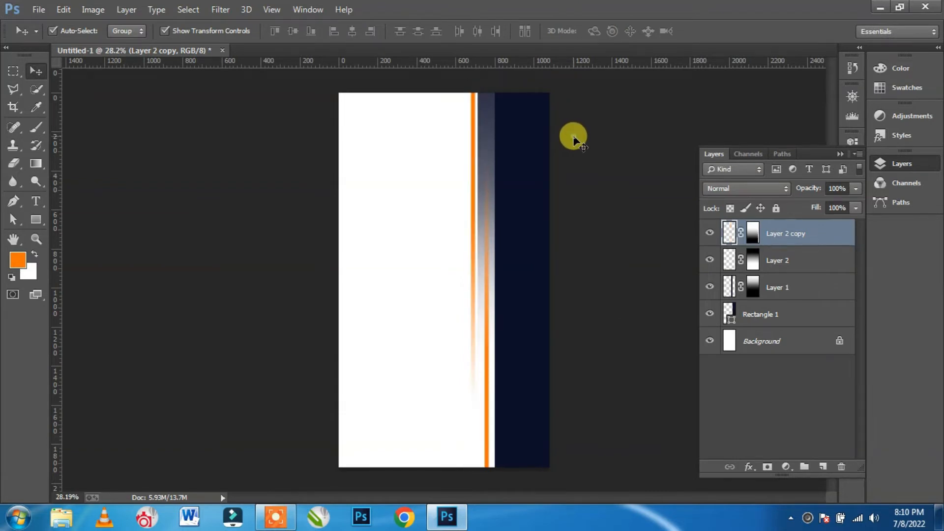
click(574, 135)
Step: Select all layers from Layer 2 copy down to Rectangle 1 and put them in one group
click(791, 233)
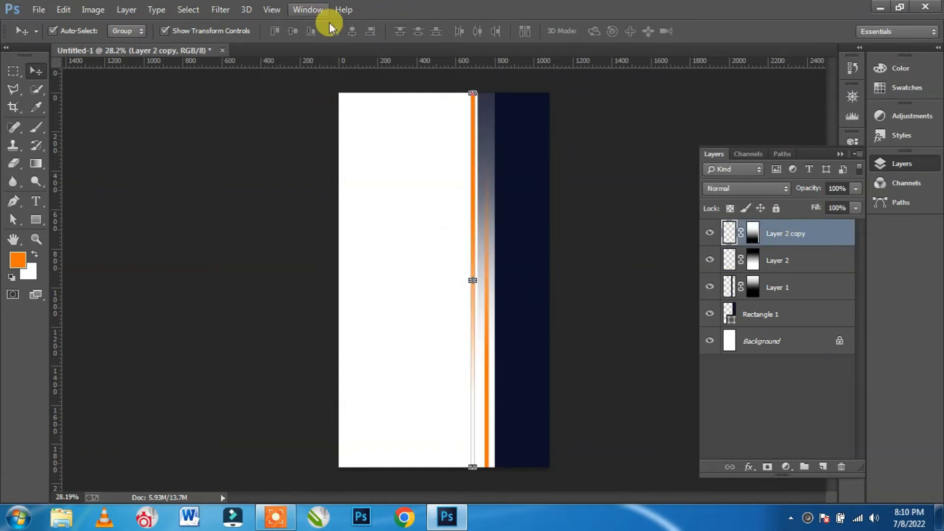
shift+click(806, 311)
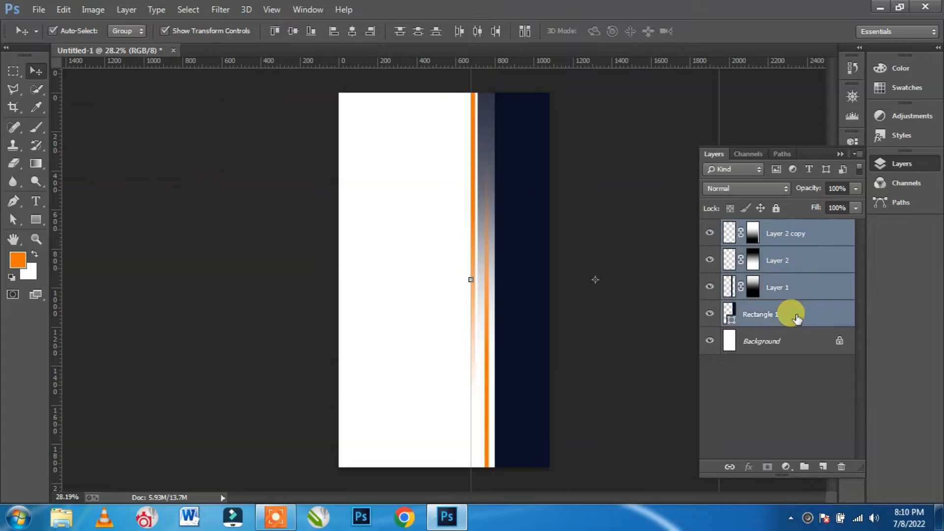
key(ctrl+g)
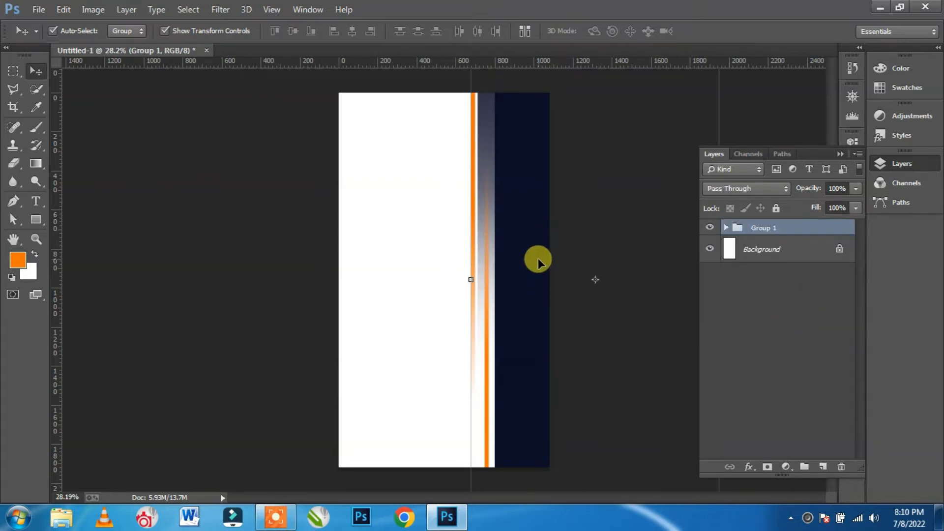
Step: Duplicate Group 1 towards the canvas's left side and flip the copy horizontally and vertically
scroll(537, 259, down, 1)
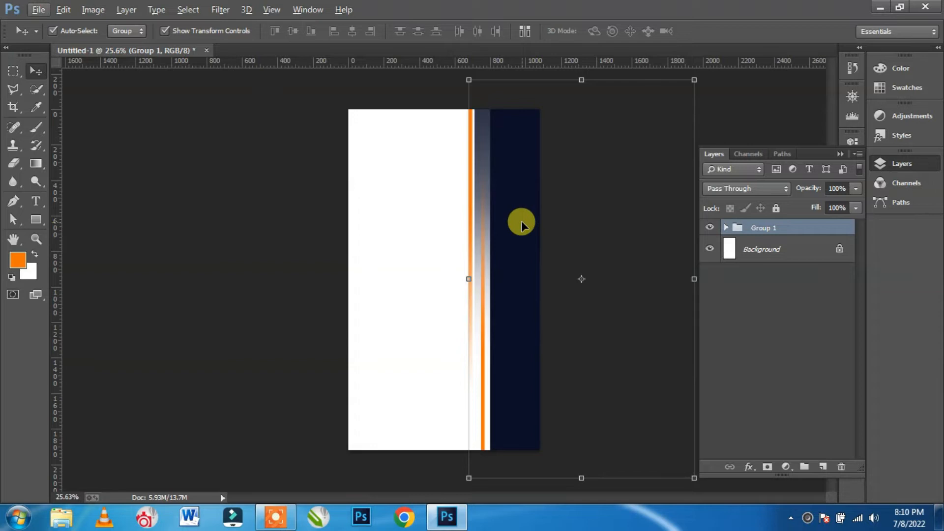
drag(521, 221, 430, 219)
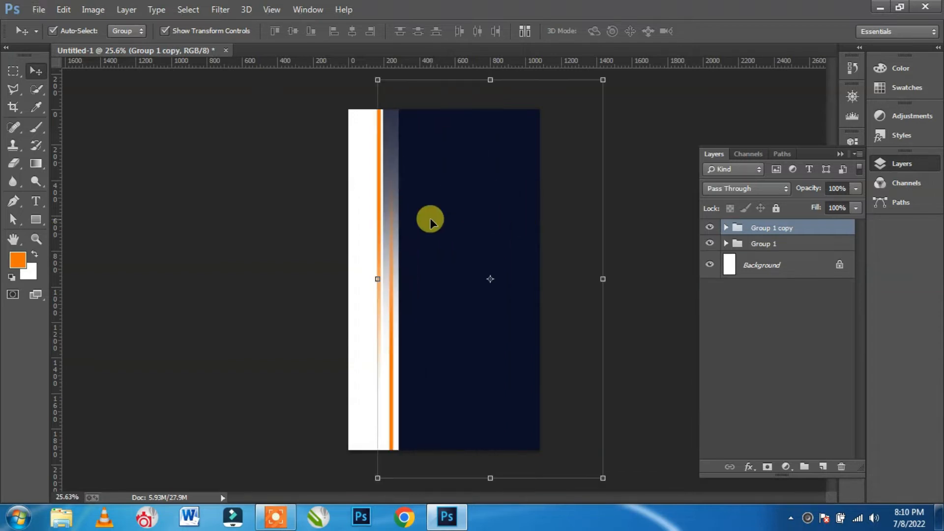
key(ctrl+t)
right_click(430, 219)
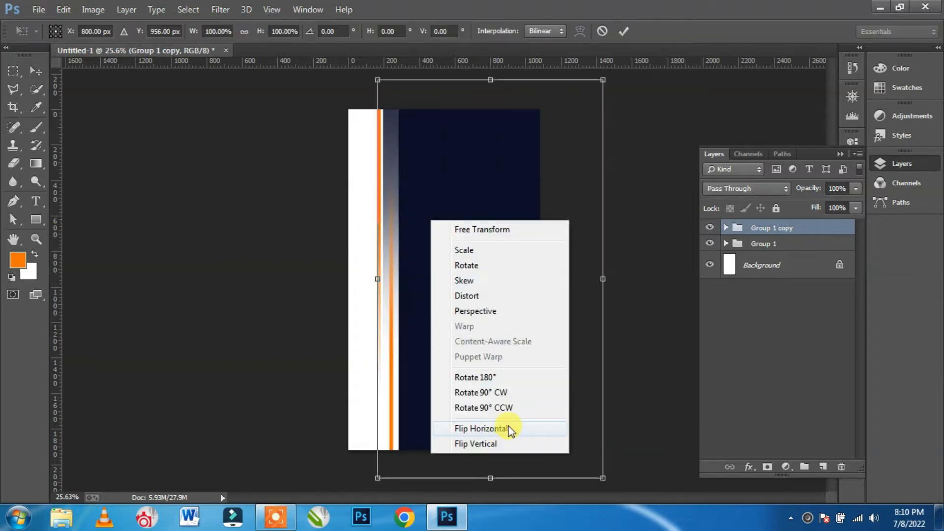
click(510, 429)
right_click(422, 322)
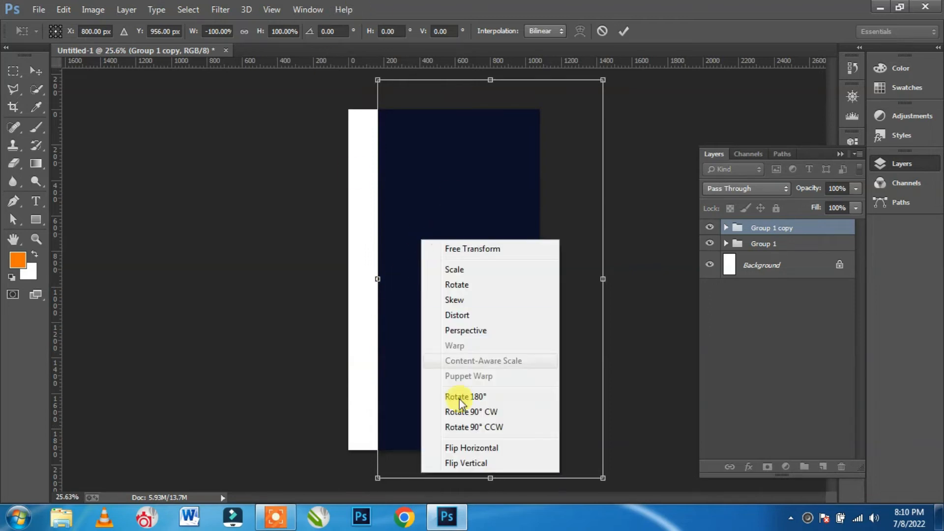
click(475, 465)
Step: Move the flipped group copy to the canvas's left side, nudge it until its navy panel narrows, and apply the transform
drag(471, 181, 272, 187)
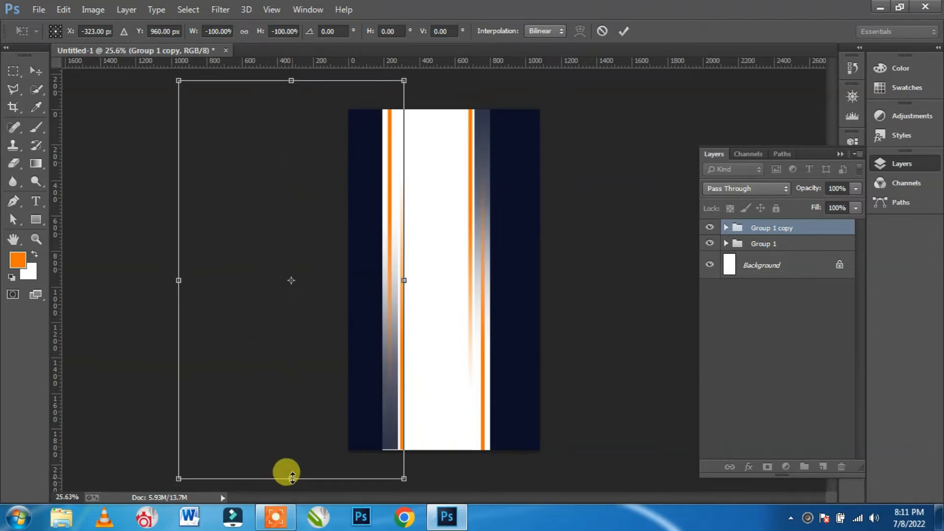
key(Down)
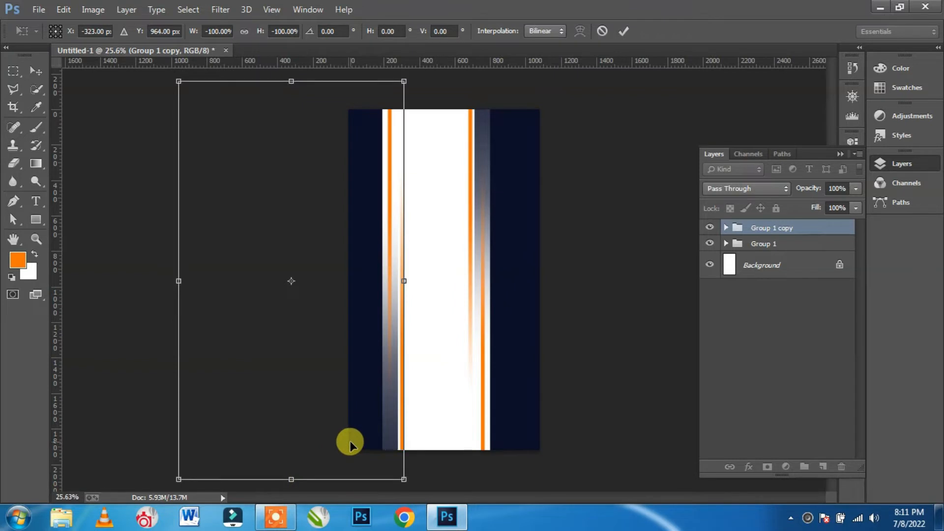
key(Right)
key(Right)
key(Right)
key(Right)
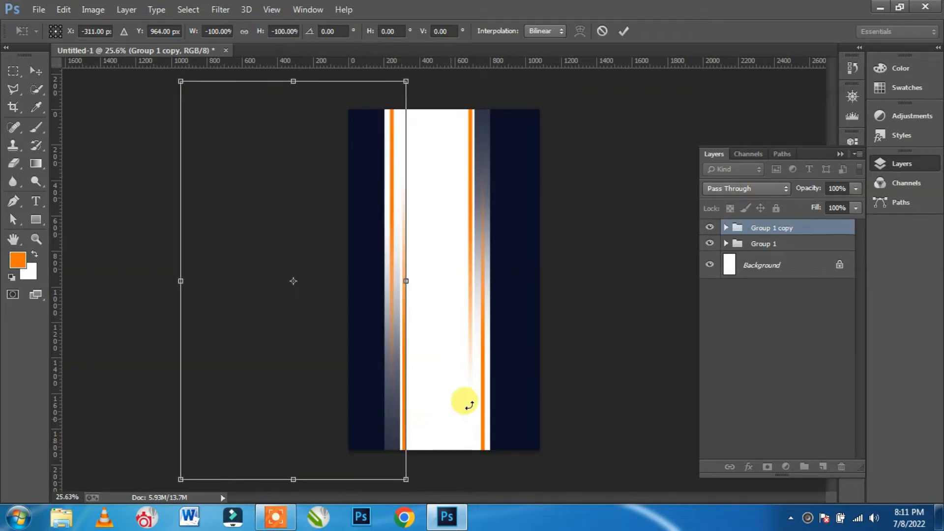
key(Left)
key(Left)
key(Left)
key(Left)
key(Left)
key(Left)
key(Left)
key(Left)
key(Left)
key(Left)
key(Left)
key(Left)
key(Left)
key(Left)
key(Left)
key(Left)
key(Left)
key(Left)
key(Left)
key(Left)
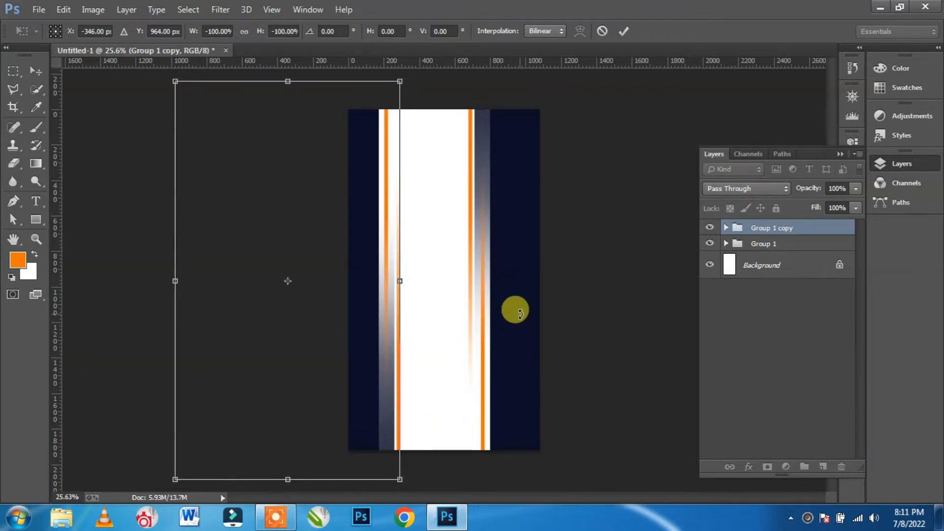
click(626, 32)
Step: Nudge Group 1 to the right so its navy panel becomes about as narrow as the left one
click(738, 244)
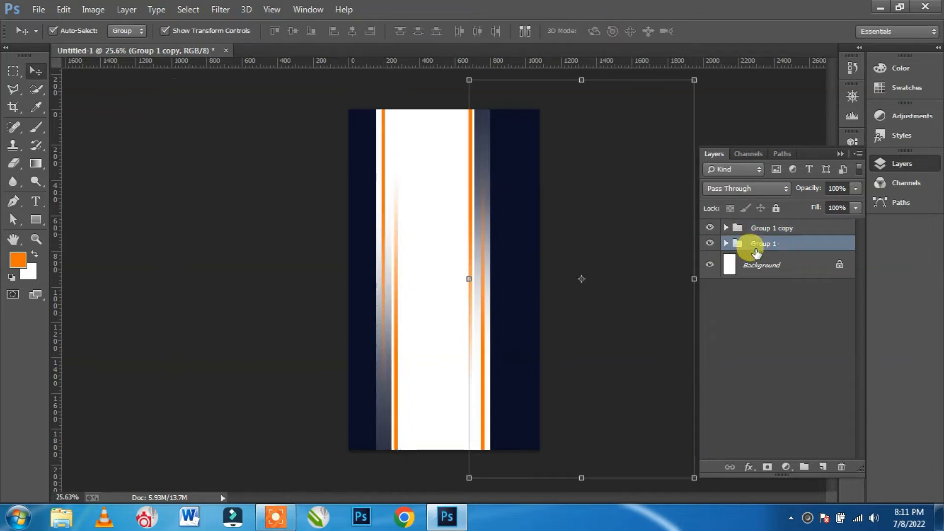
key(Right)
key(Right)
key(Right)
key(Right)
key(Right)
key(Right)
key(Right)
key(Right)
key(Right)
key(Right)
key(Right)
key(Right)
key(Right)
key(Right)
key(Right)
key(Right)
key(Right)
key(Right)
key(Right)
key(Right)
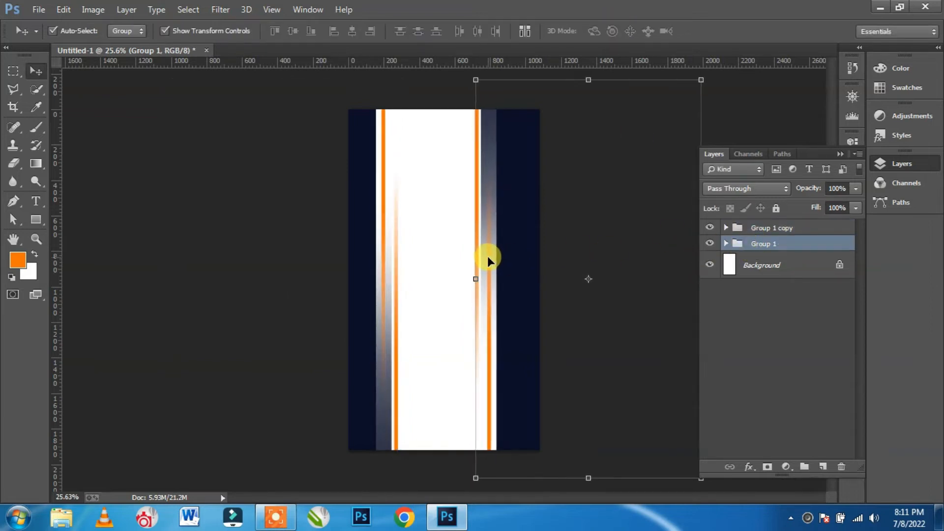
key(Right)
key(Right)
key(Right)
key(Right)
key(Right)
key(Right)
key(Right)
key(Right)
key(Right)
key(Right)
key(Right)
key(Right)
key(Right)
key(Right)
key(Right)
key(Right)
key(Right)
key(Right)
key(Right)
key(Right)
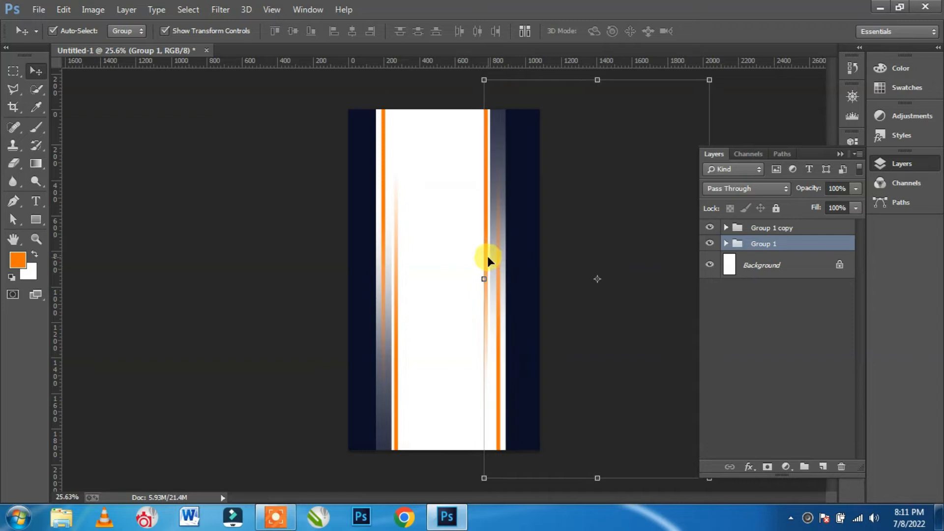
Step: Combine Group 1 and Group 1 copy into one parent group
click(786, 229)
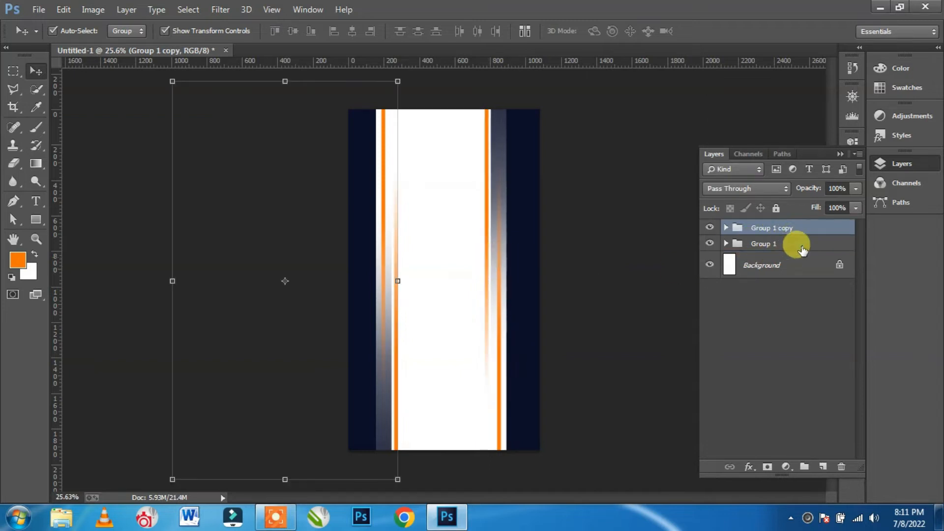
ctrl+click(802, 250)
key(ctrl+g)
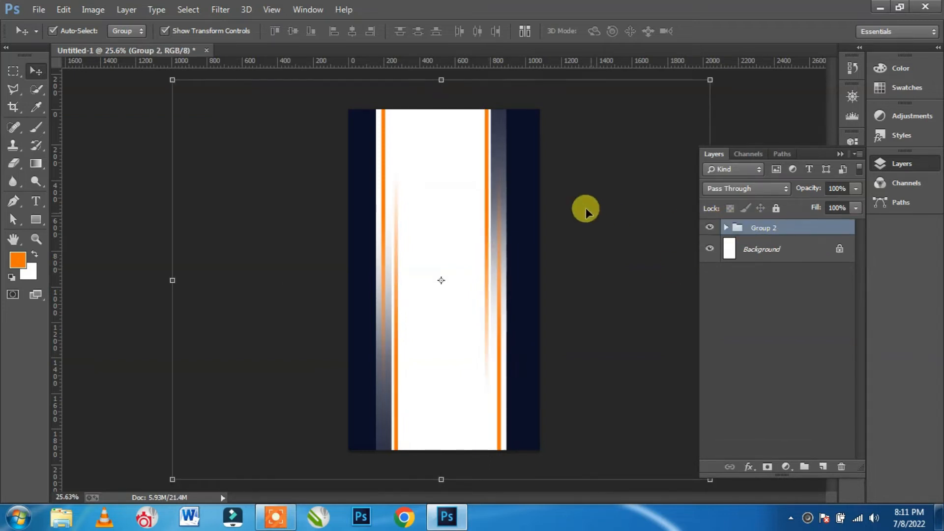
Step: Rotate the combined group clockwise to about 31°, stretch its height to about 115%, and shift it left and up
key(ctrl+minus)
key(ctrl+minus)
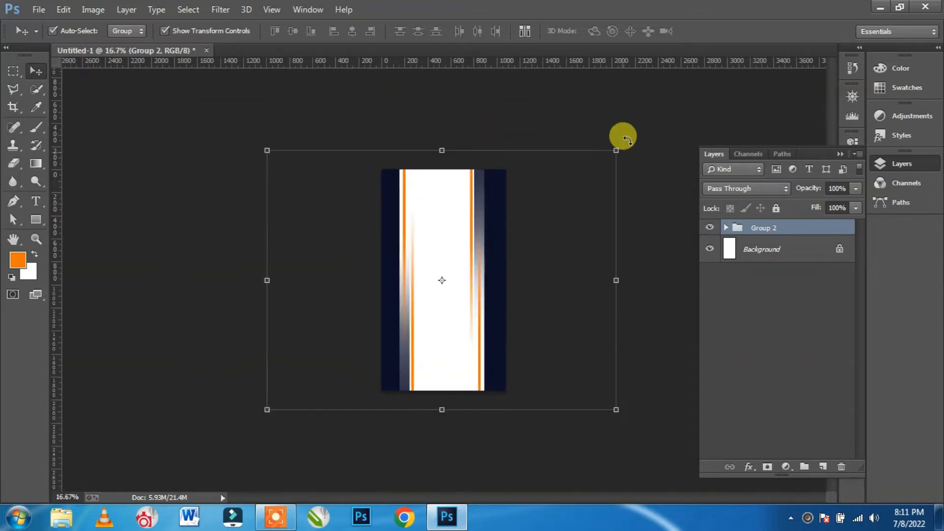
key(ctrl+t)
drag(629, 134, 659, 263)
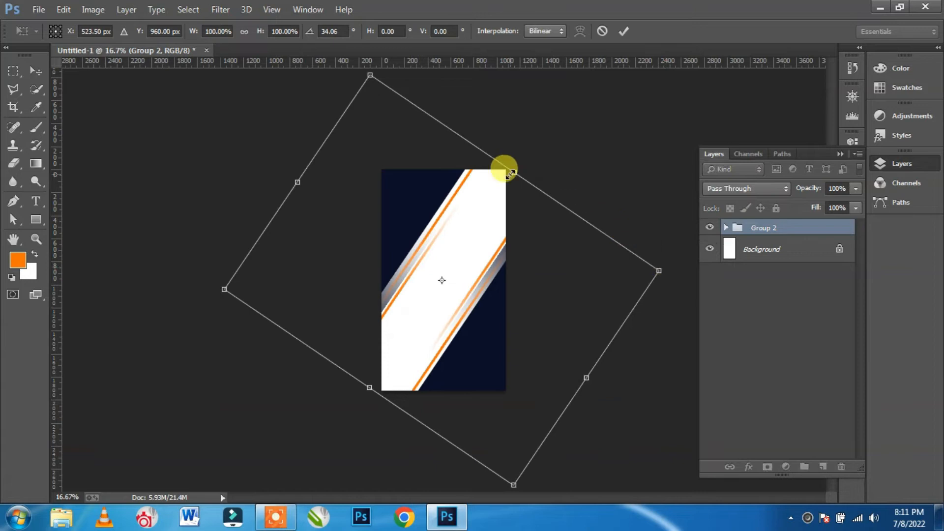
drag(513, 172, 520, 147)
drag(679, 236, 681, 231)
mouse_move(484, 330)
mouse_down()
mouse_move(467, 317)
mouse_move(457, 324)
mouse_move(474, 337)
mouse_up()
drag(345, 390, 349, 409)
drag(453, 386, 477, 369)
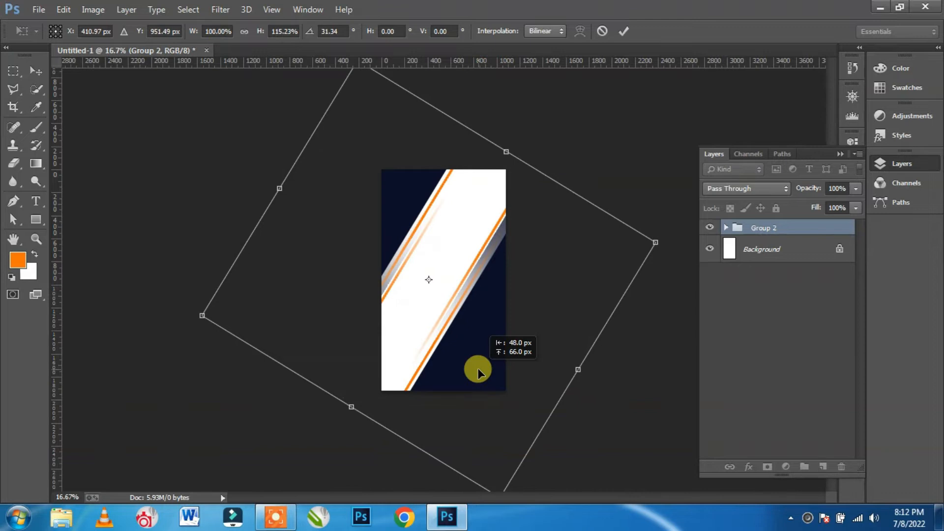
Step: Increase the group's rotation to about 38.8°, move its lower white edge to the canvas's bottom-left corner, apply the transform, and deselect
drag(671, 234, 671, 270)
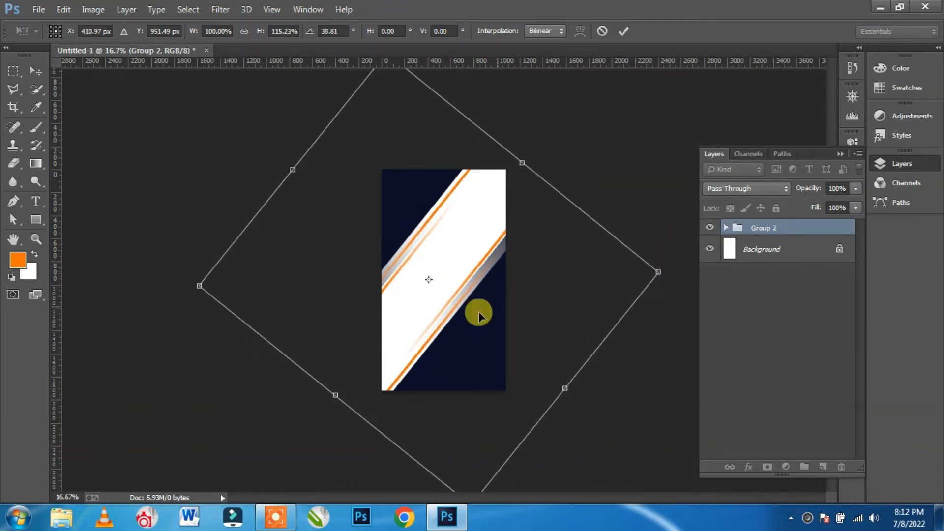
drag(464, 334, 459, 333)
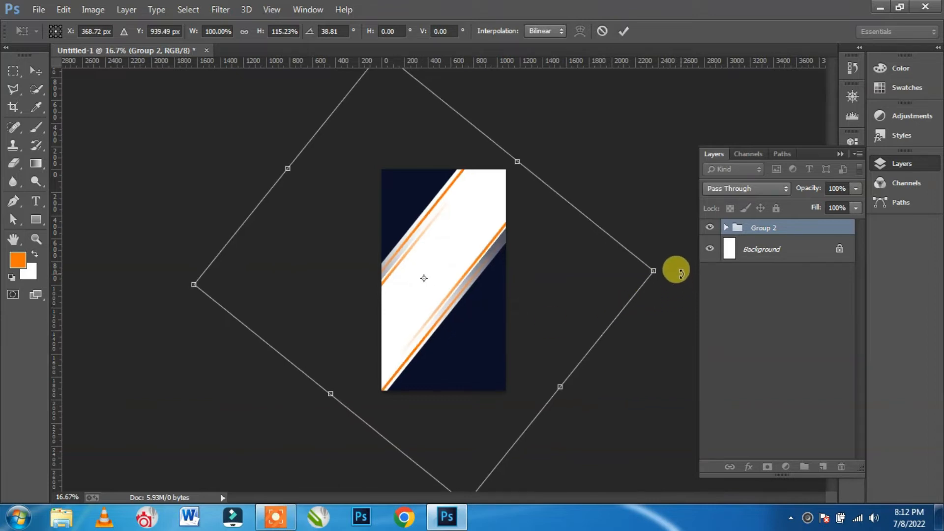
mouse_move(456, 334)
mouse_down()
mouse_move(439, 333)
mouse_move(451, 334)
mouse_up()
key(Left)
key(Left)
key(Left)
key(Left)
key(Left)
key(Left)
key(Left)
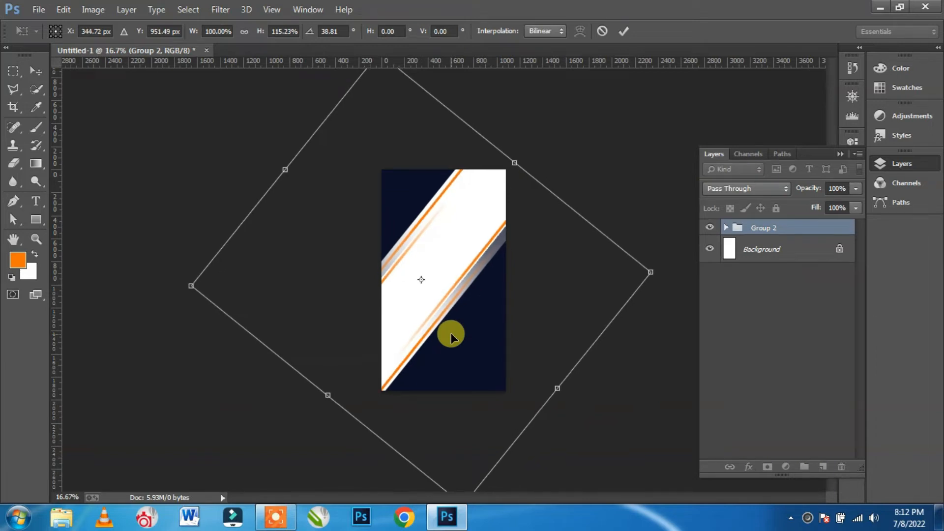
key(Up)
key(Up)
key(Up)
key(Up)
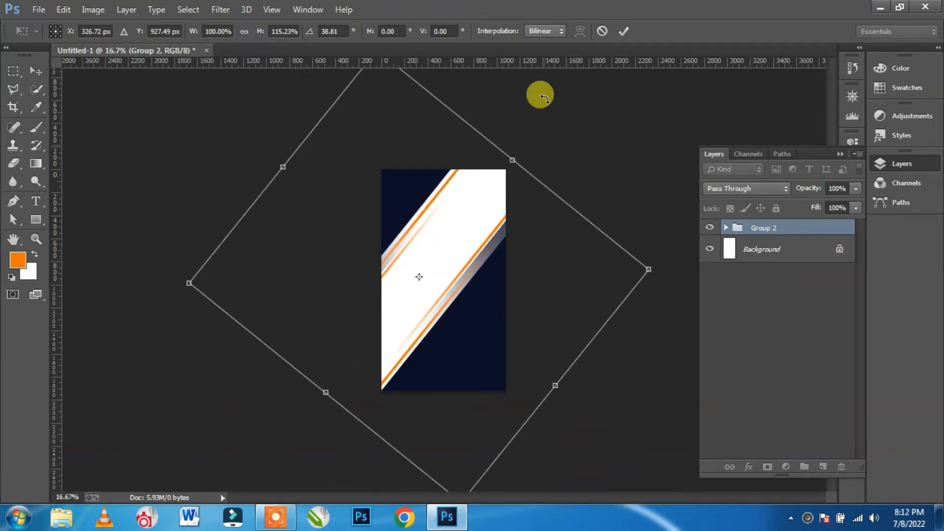
click(623, 33)
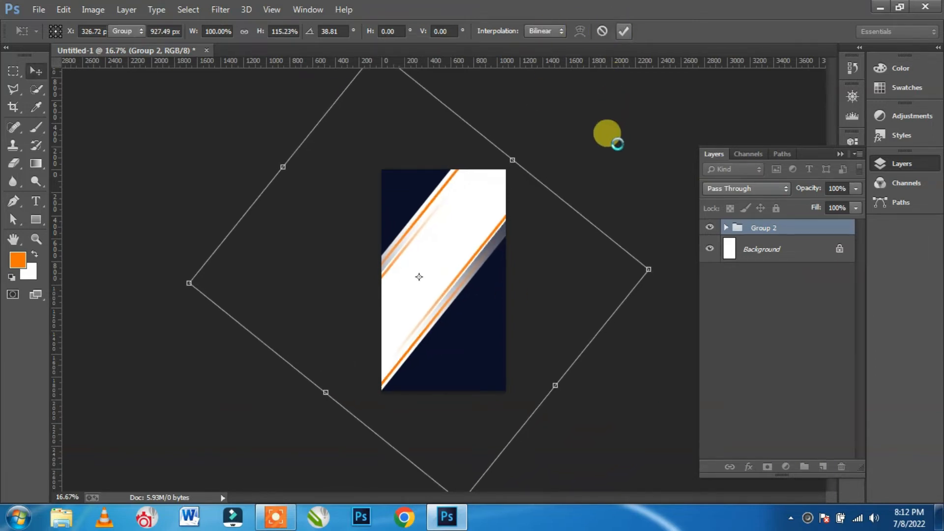
click(128, 357)
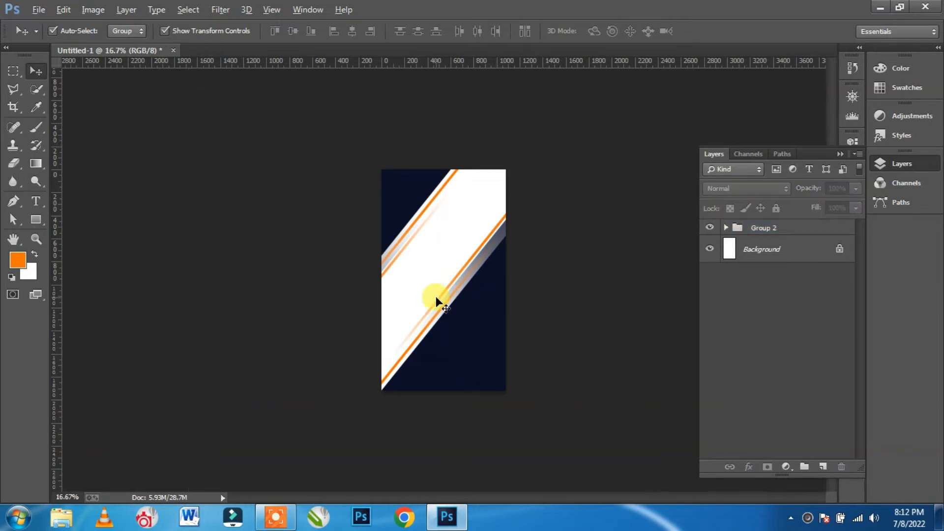
Step: Place the cute-fashion-girls-style photo from the BANNER folder into the design as an embedded image
scroll(436, 296, up, 2)
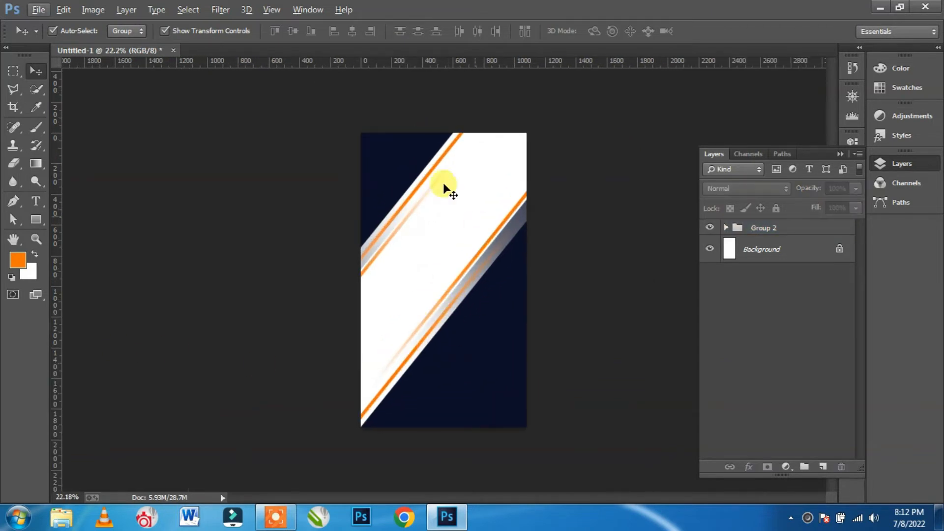
click(49, 14)
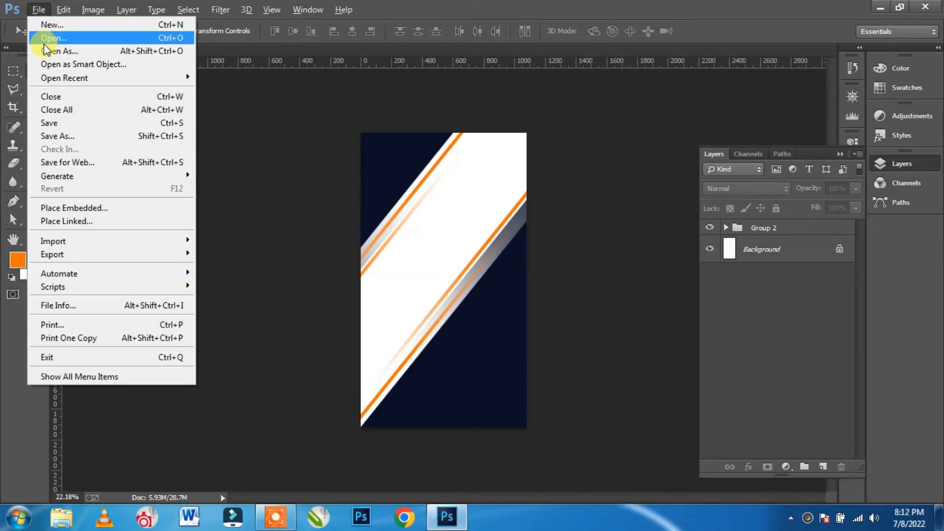
click(125, 206)
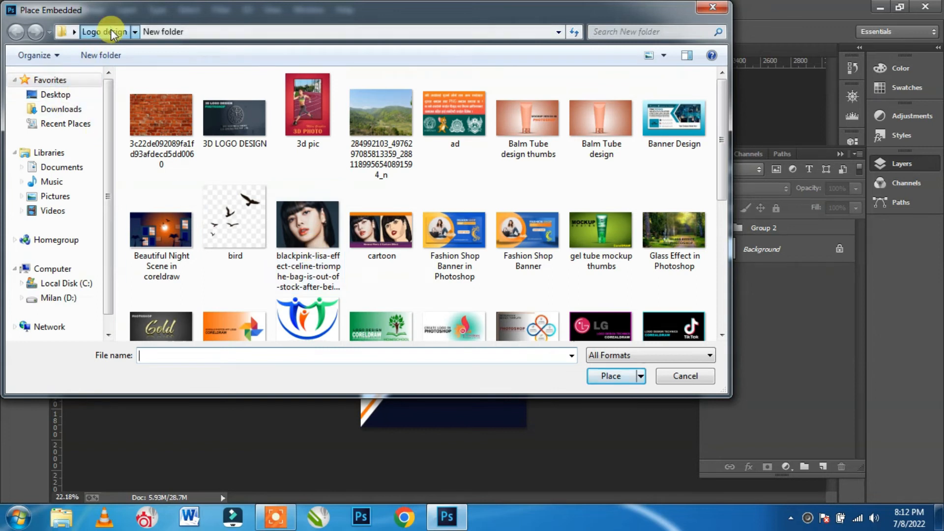
click(112, 32)
double_click(162, 111)
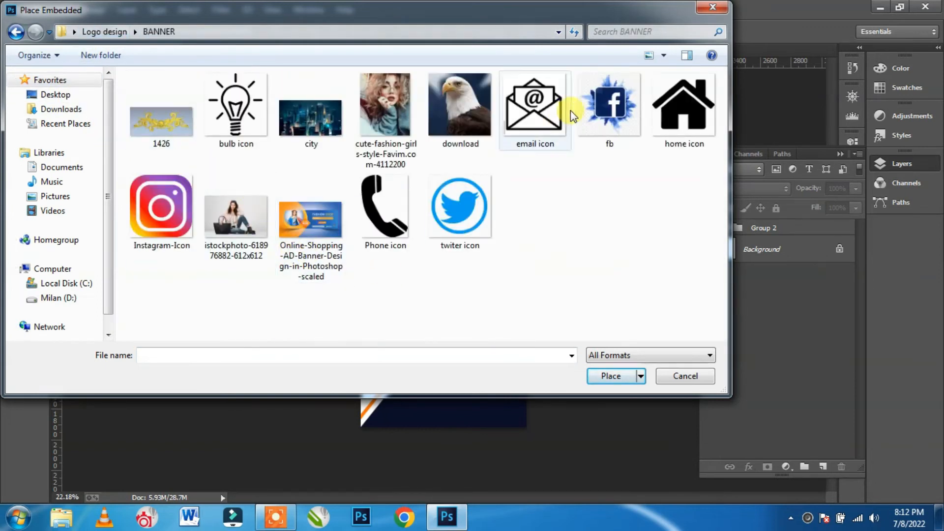
double_click(396, 119)
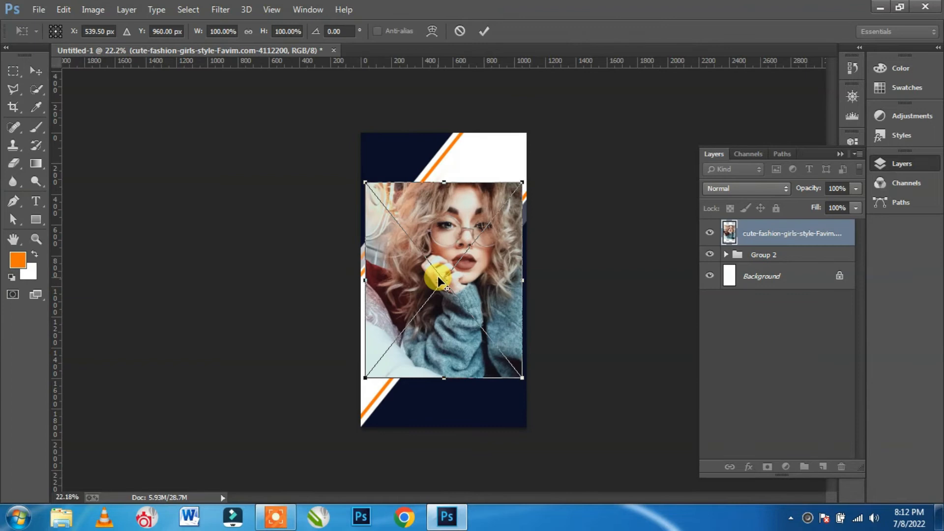
Step: Enlarge the fashion photo to about 149% so it covers the canvas, apply it, and place the photo below Group 2
scroll(462, 231, up, 2)
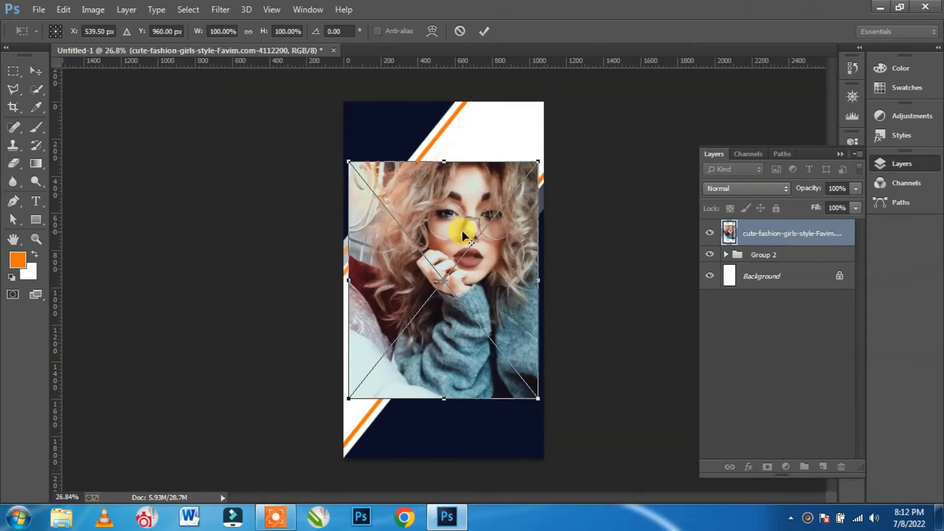
drag(538, 159, 585, 103)
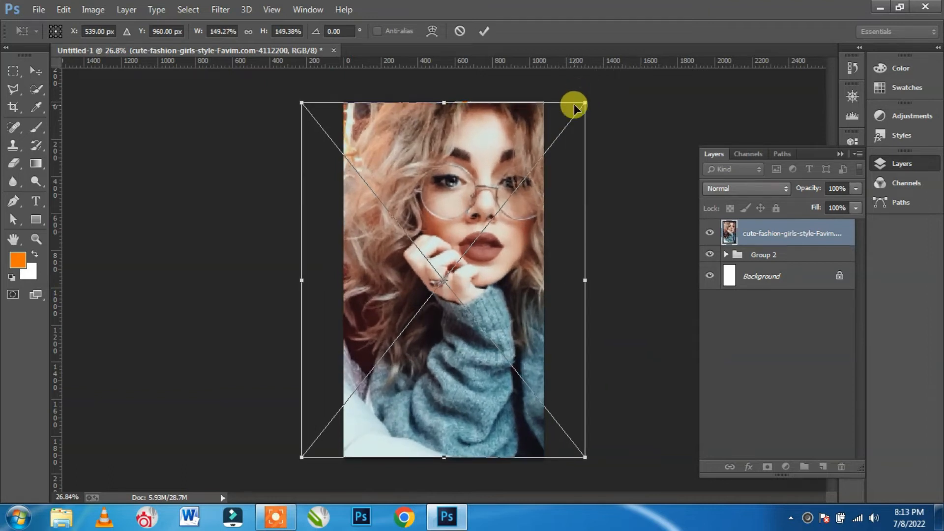
click(483, 33)
drag(772, 230, 754, 224)
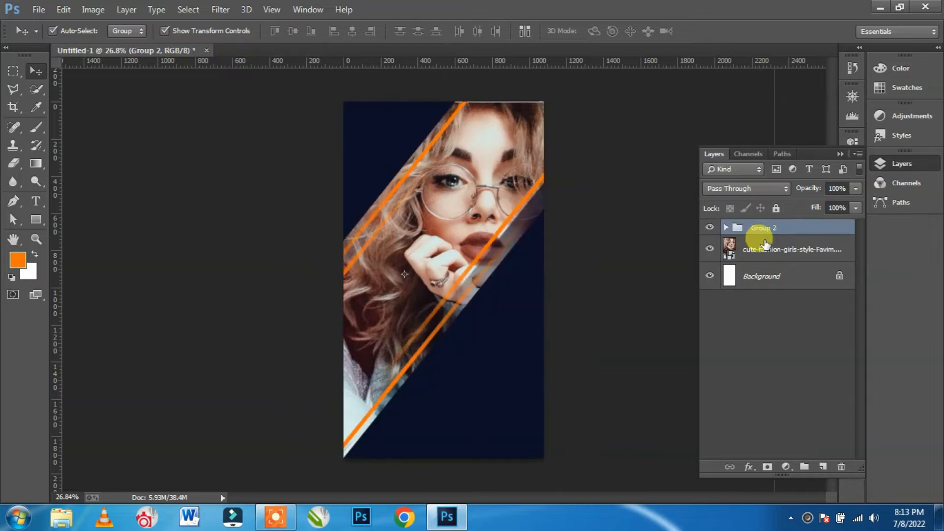
Step: Shift the photo slightly left and up, shrink it proportionally towards its upper-left corner, apply the transform, and deselect
drag(491, 170, 480, 161)
click(582, 456)
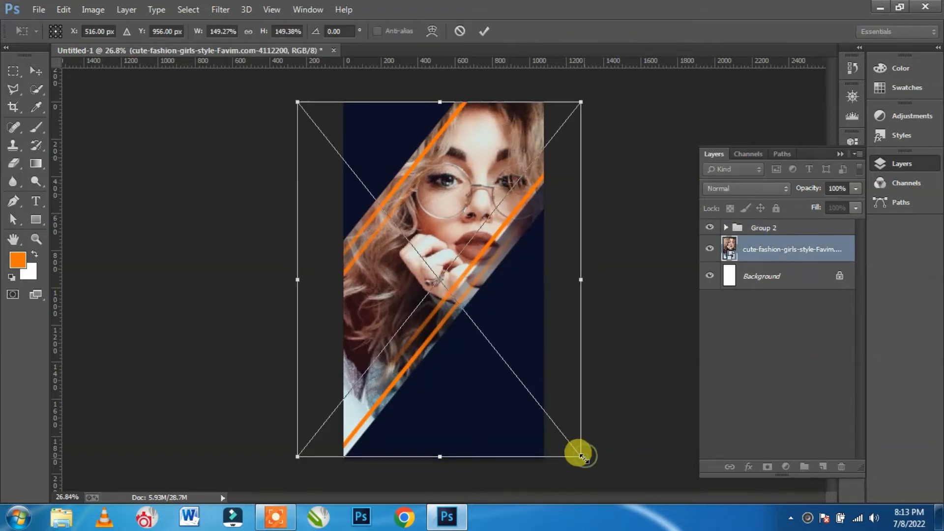
drag(581, 457, 542, 407)
click(484, 31)
click(630, 241)
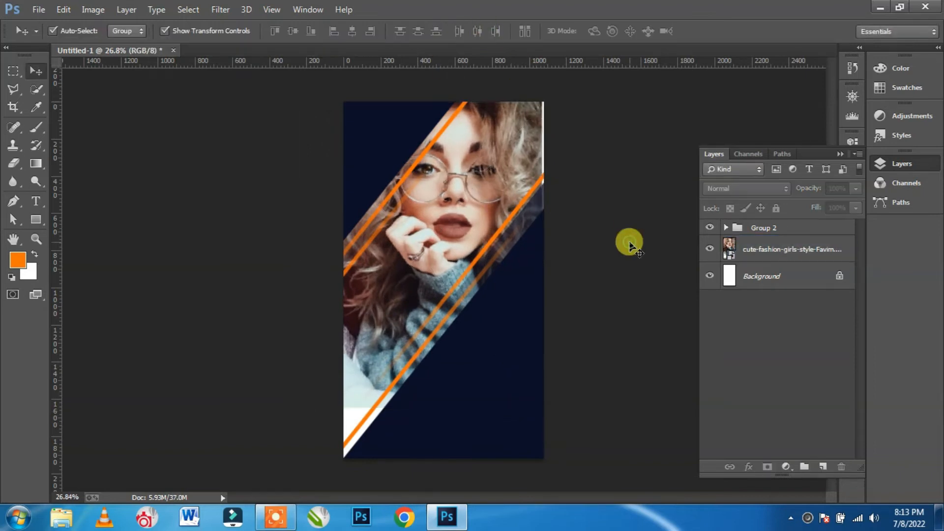
Step: Inside Group 2, identify Group 1 copy by toggling its visibility and shift it slightly left and up
scroll(388, 187, up, 6)
scroll(388, 188, down, 4)
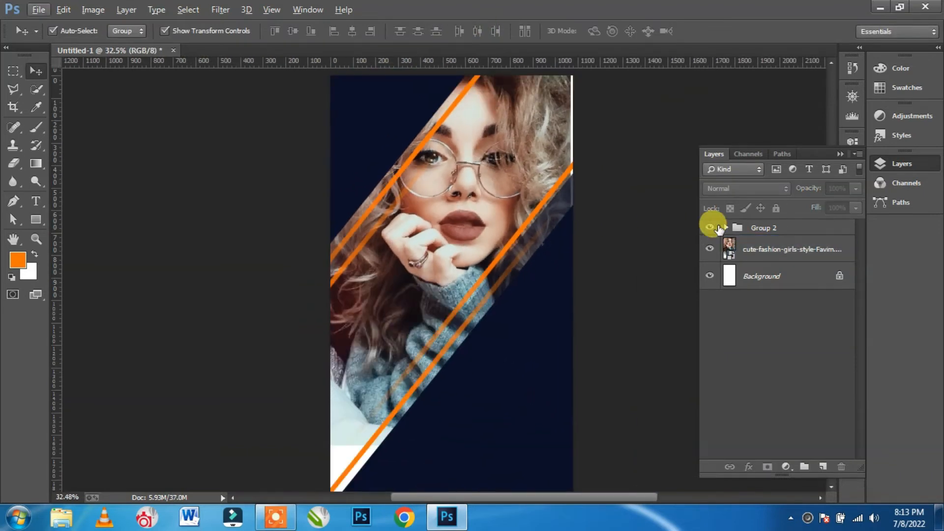
click(727, 227)
click(710, 243)
click(709, 243)
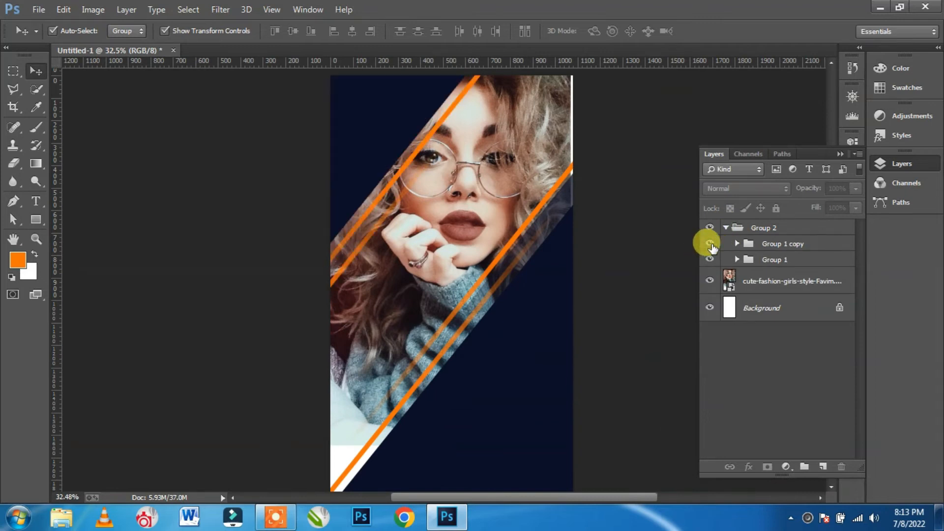
click(781, 244)
scroll(492, 228, up, 4)
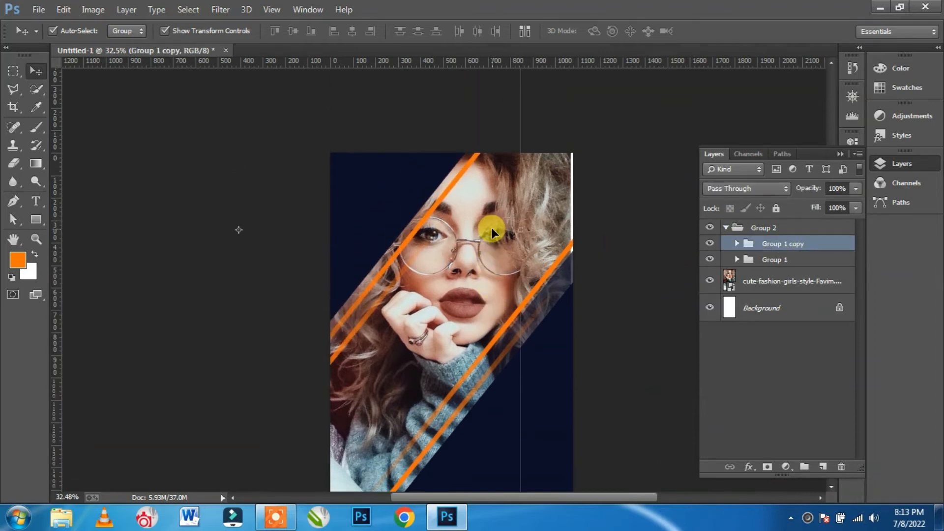
mouse_move(388, 216)
mouse_down()
mouse_move(427, 152)
mouse_move(364, 220)
mouse_move(380, 209)
mouse_move(372, 230)
mouse_move(394, 212)
mouse_move(377, 213)
mouse_up()
click(647, 222)
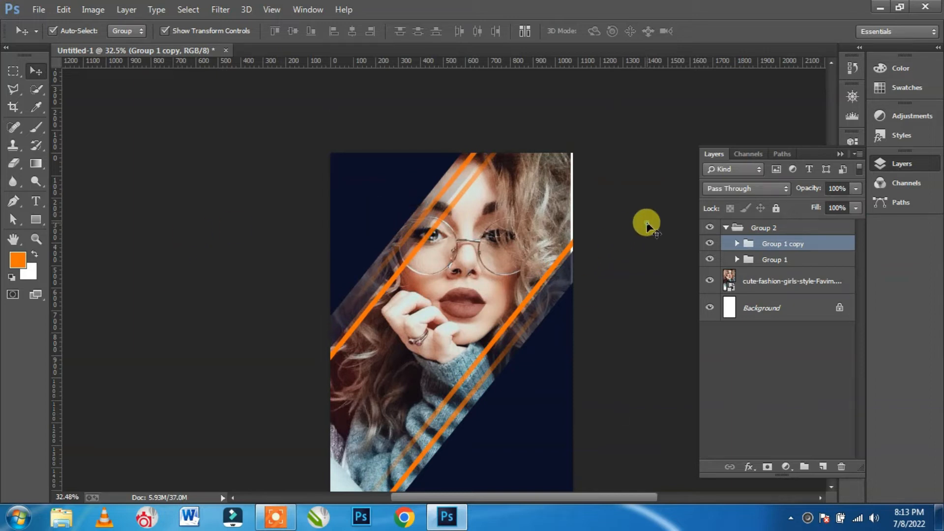
Step: Inside Group 1 copy, move the translucent Layer 1 strip down and left along the diagonal panel edge
click(737, 244)
click(818, 326)
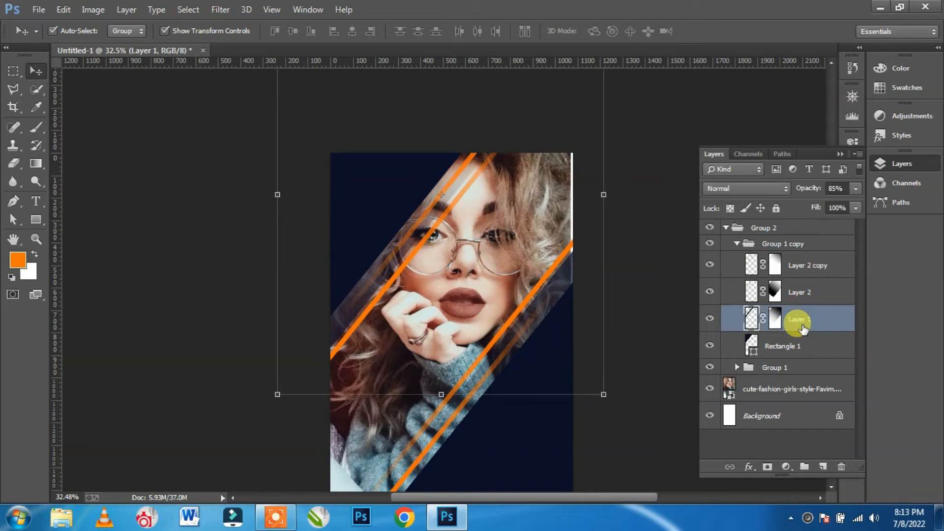
click(709, 318)
click(709, 320)
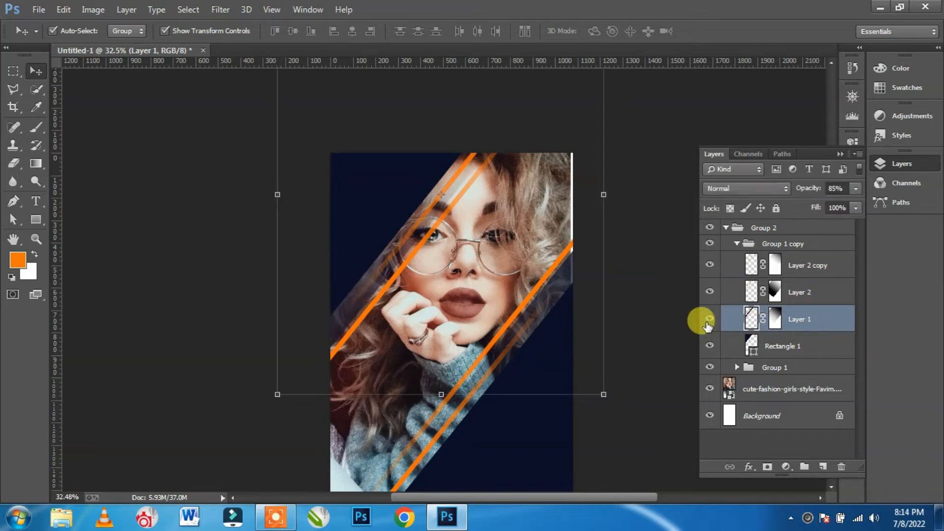
drag(297, 376, 270, 405)
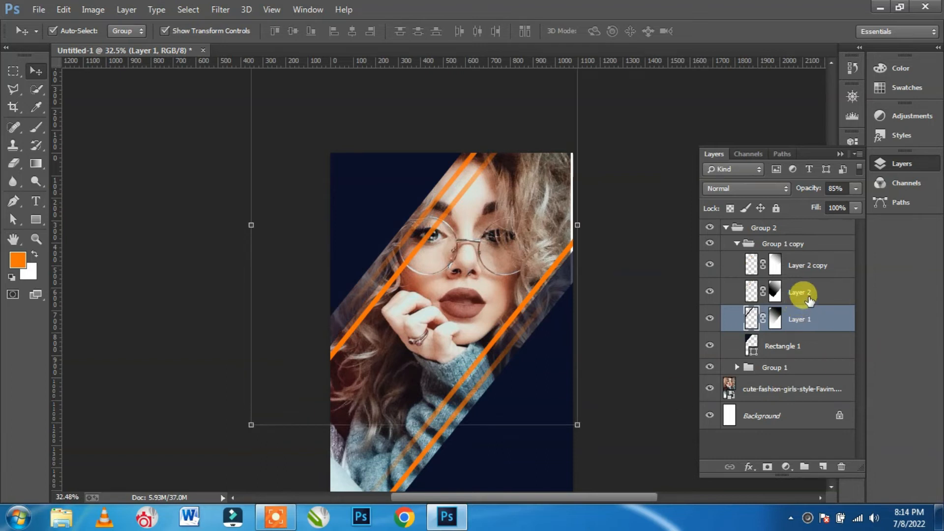
Step: Slide the faded orange Layer 2 copy line down and left along the upper diagonal panel, then deselect
click(809, 297)
click(812, 263)
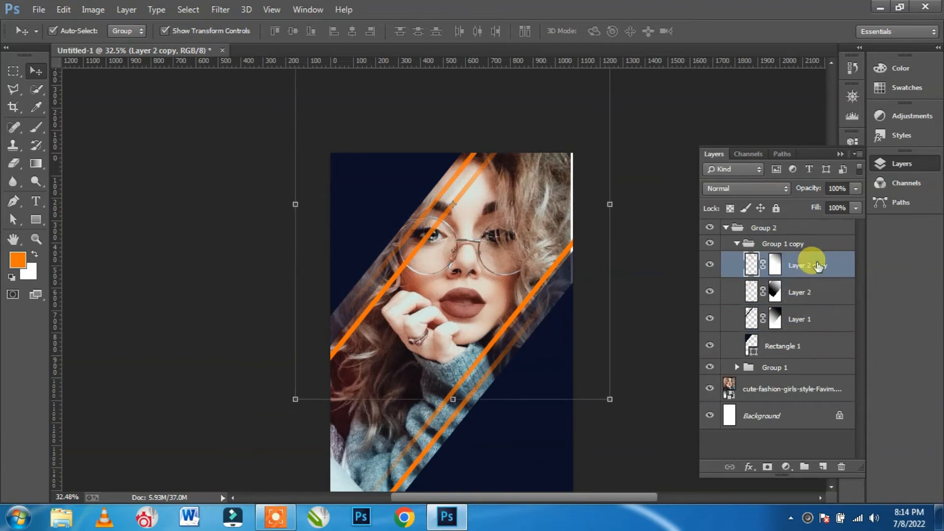
click(812, 292)
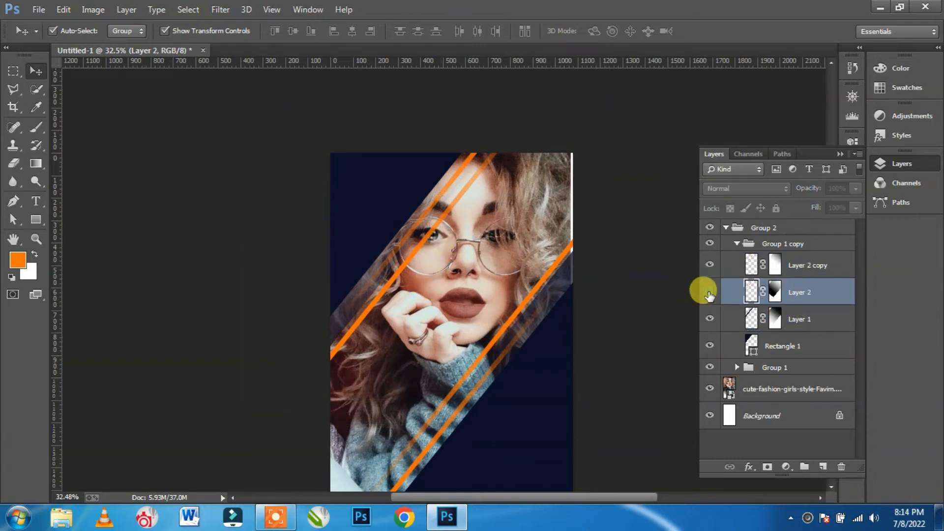
click(819, 265)
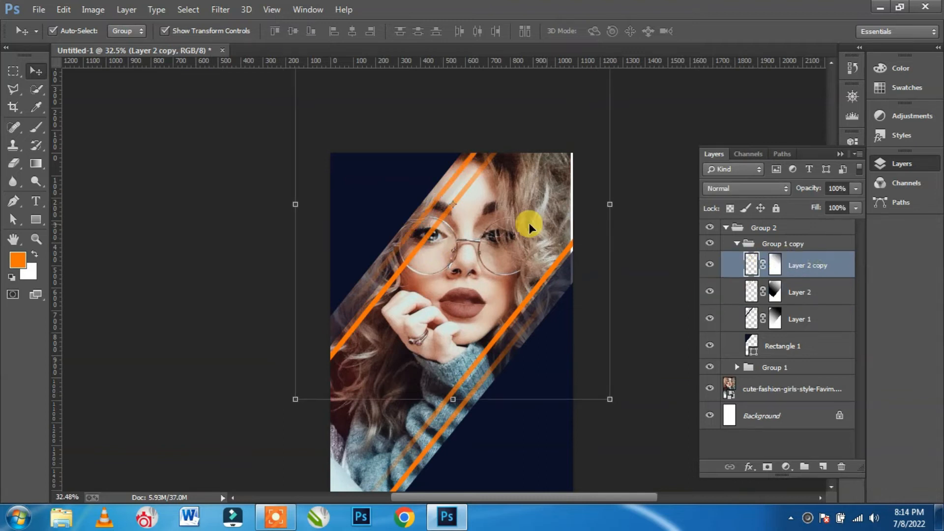
drag(431, 228, 387, 313)
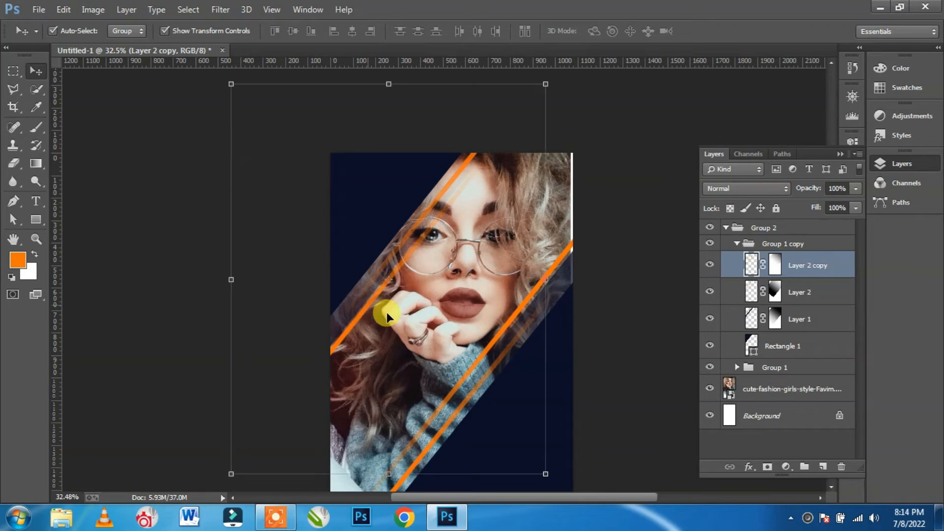
click(645, 194)
Step: Rotate the whole Group 2 slightly clockwise with Free Transform and apply the change
scroll(524, 270, down, 5)
scroll(524, 271, up, 3)
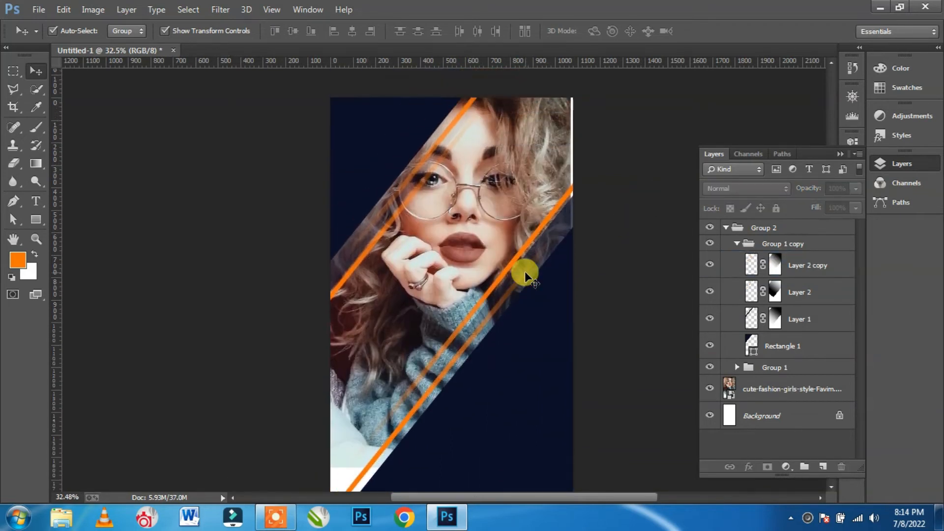
click(726, 228)
click(781, 229)
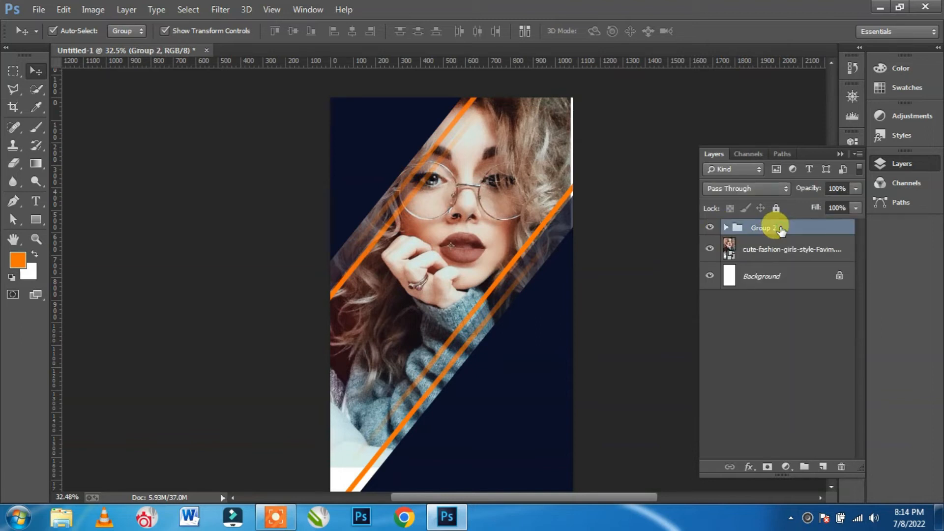
scroll(607, 212, down, 9)
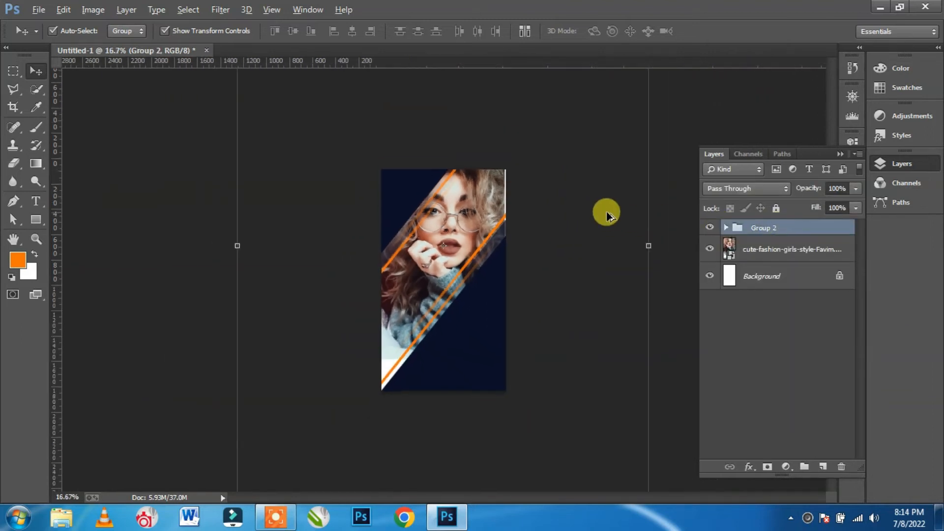
scroll(606, 211, down, 2)
key(ctrl+t)
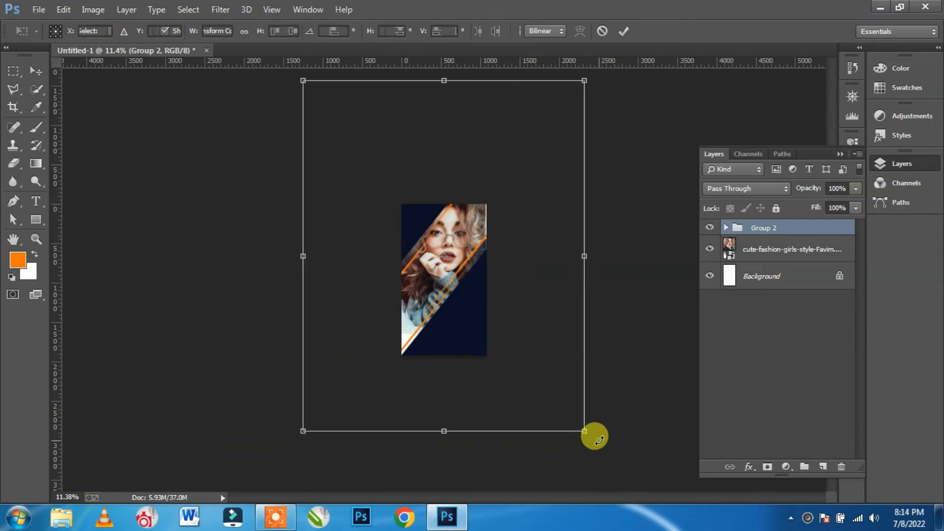
drag(593, 441, 584, 446)
click(624, 31)
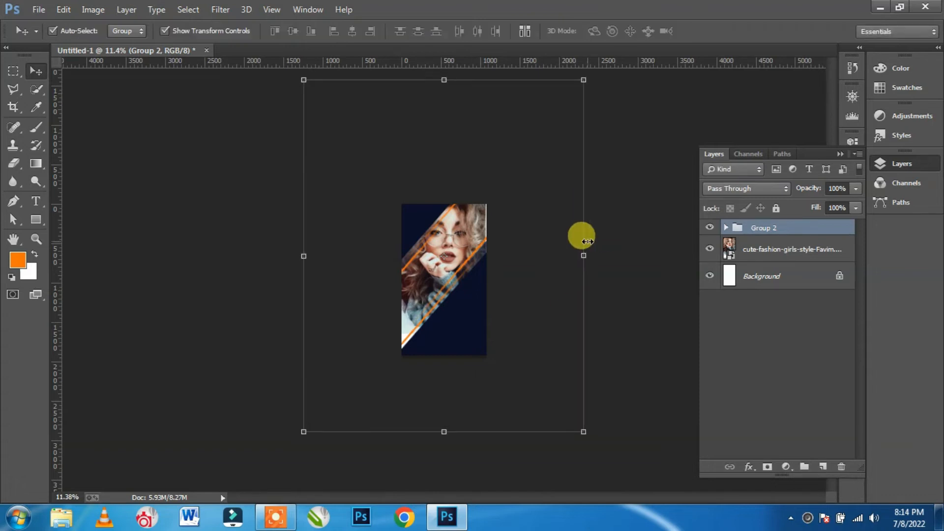
Step: Fit the canvas in view and nudge the photo right to cover the white gap at the canvas's right edge
key(ctrl+0)
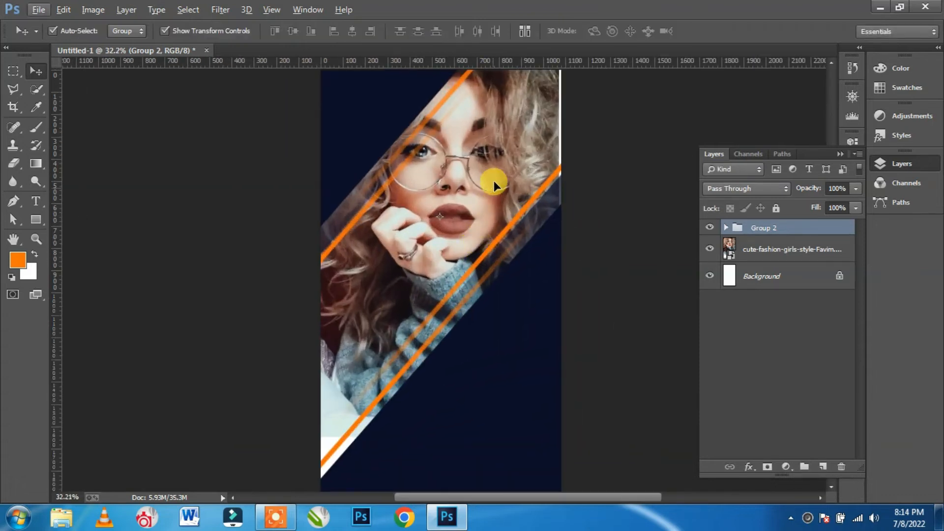
click(492, 133)
key(Right)
key(Right)
key(Right)
key(Right)
key(Right)
key(Right)
key(Right)
key(Right)
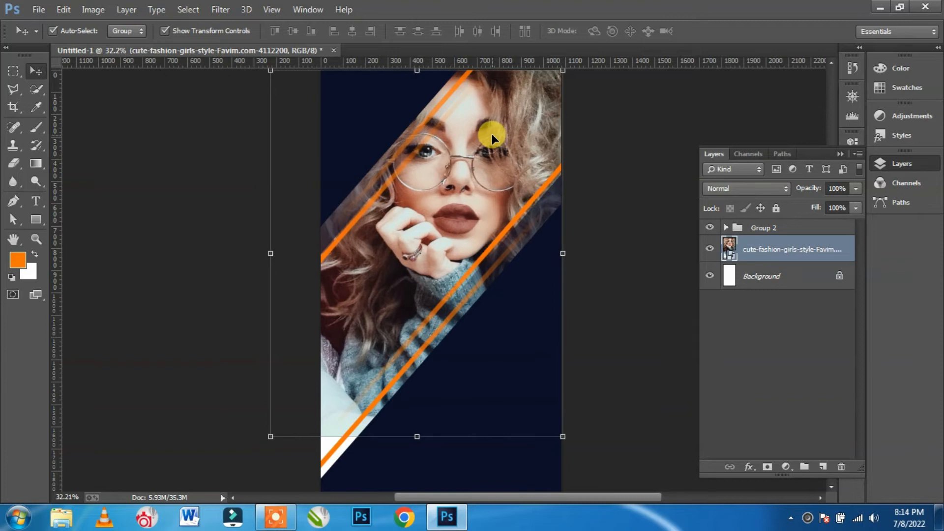
click(167, 264)
Step: Place the 0001048-hair-salon-logo-01 file as an embedded image, shrink it, and position it in the upper-left navy corner
scroll(520, 274, up, 3)
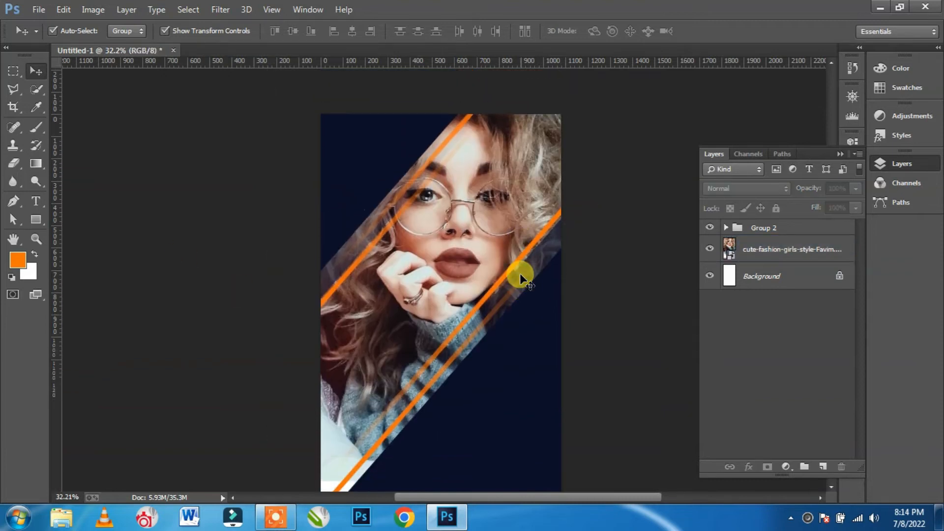
click(37, 10)
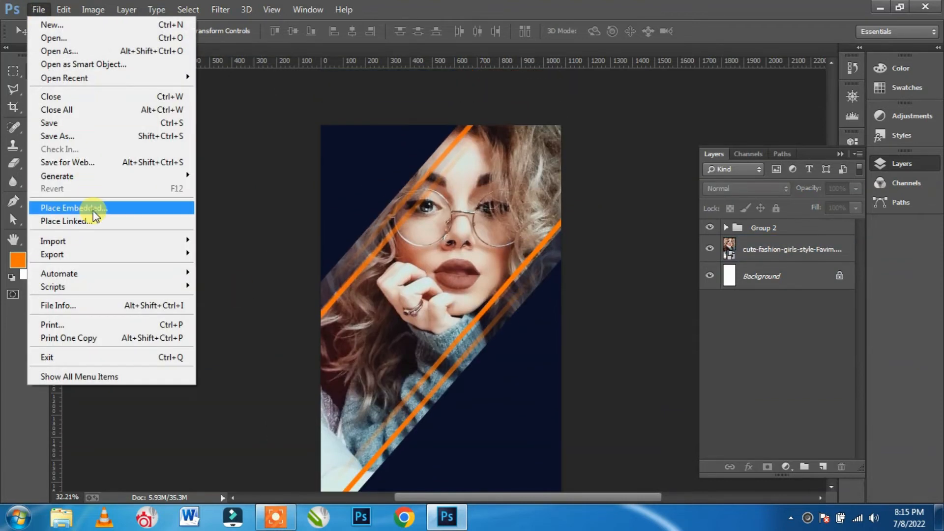
click(90, 208)
double_click(503, 203)
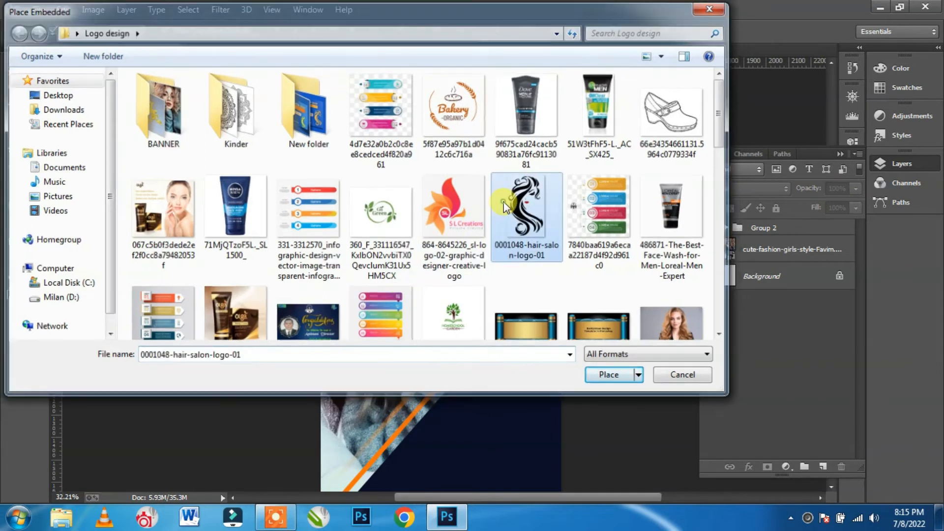
drag(468, 229, 404, 156)
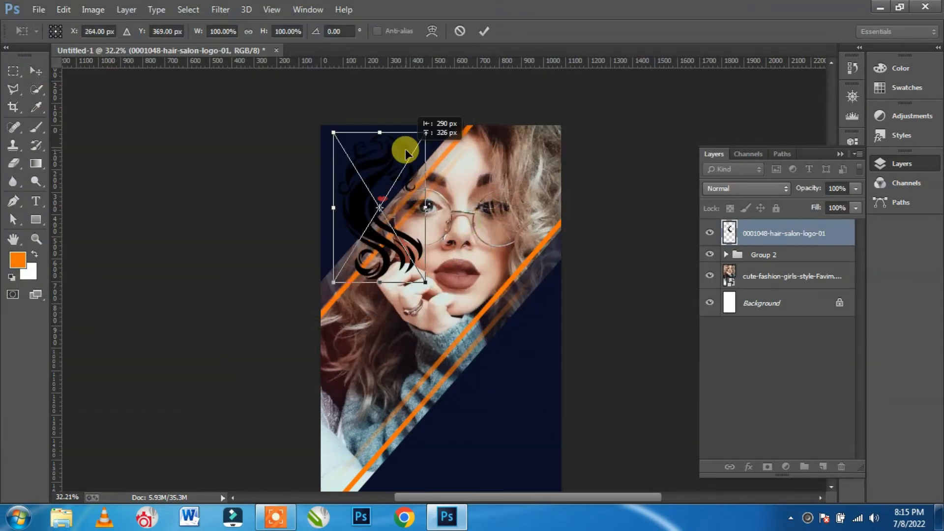
drag(425, 280, 367, 202)
click(485, 31)
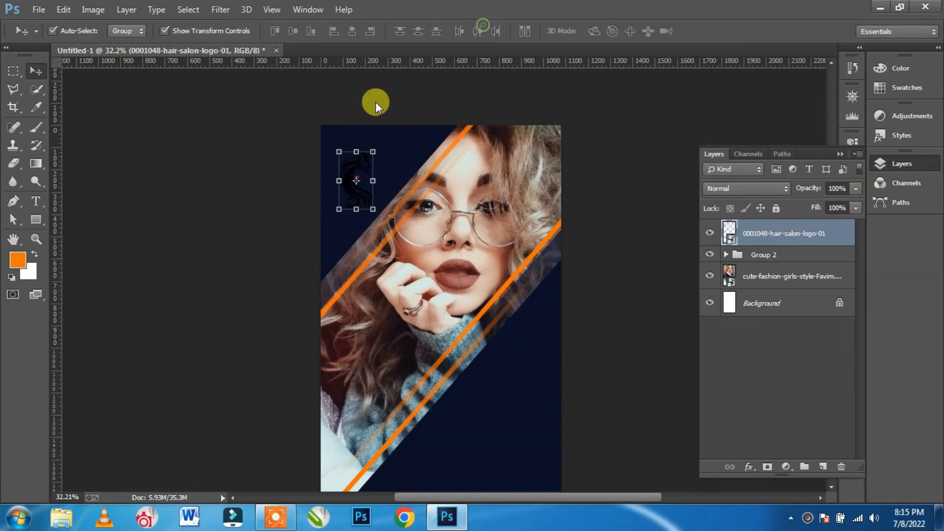
drag(366, 161, 361, 146)
click(248, 165)
Step: Apply a Color Overlay to the hair salon logo using the foreground orange, ff7200
click(765, 233)
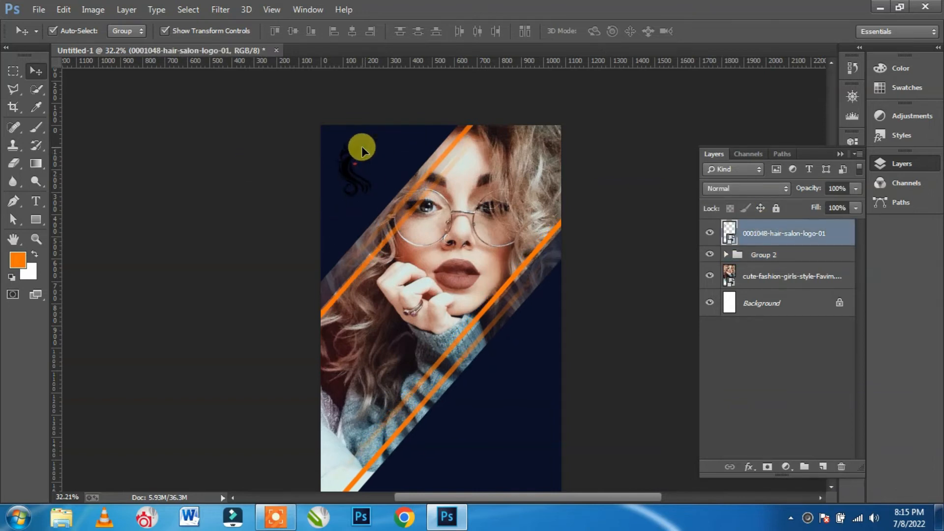
click(748, 471)
click(801, 397)
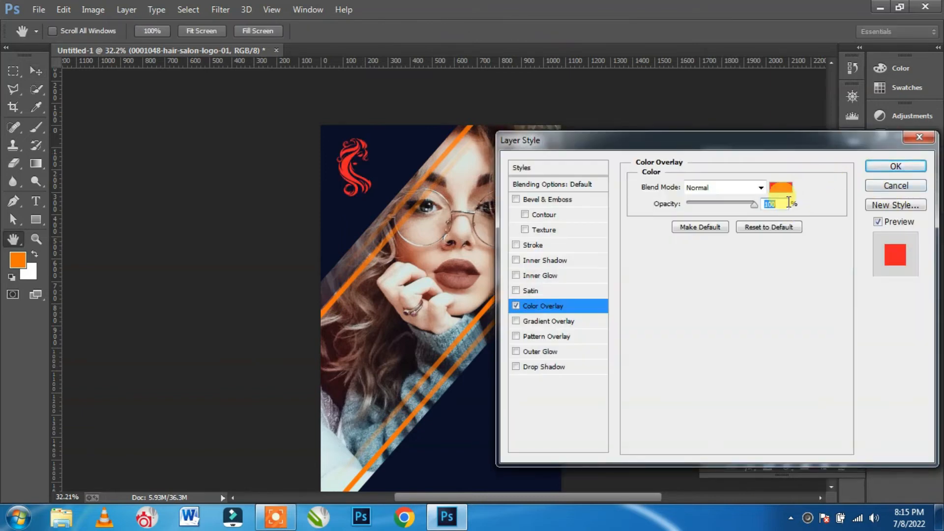
click(781, 186)
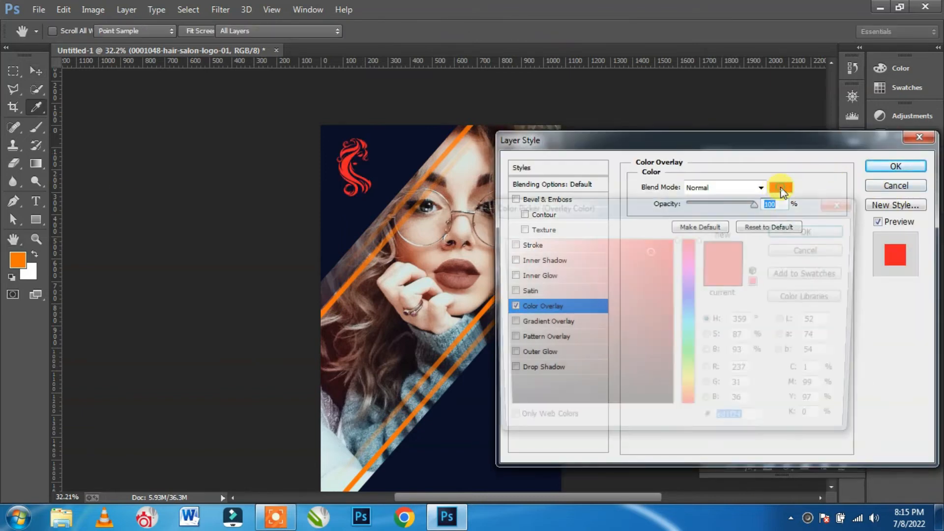
click(18, 259)
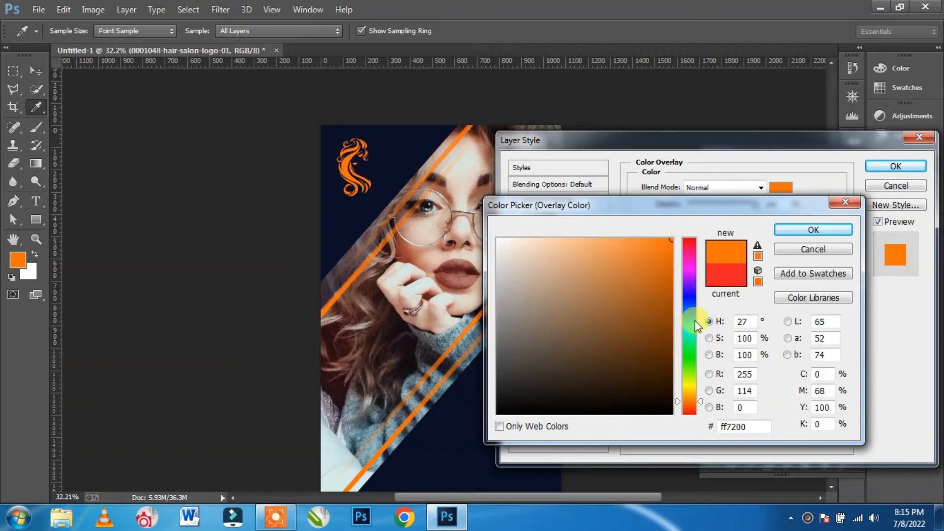
click(827, 230)
click(900, 167)
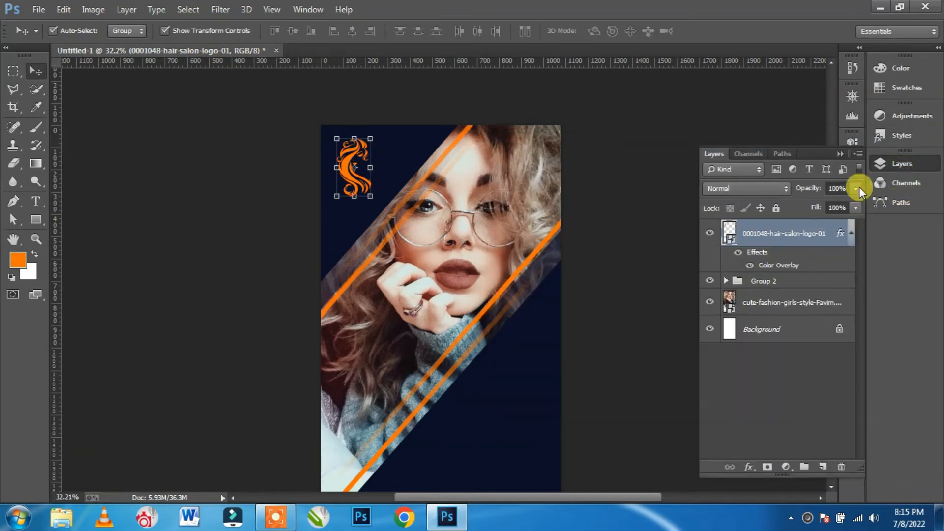
Step: Add the orange text FASHION in Myriad Pro Bold at 50 pt on the lower navy area
click(841, 154)
click(727, 211)
scroll(540, 264, down, 2)
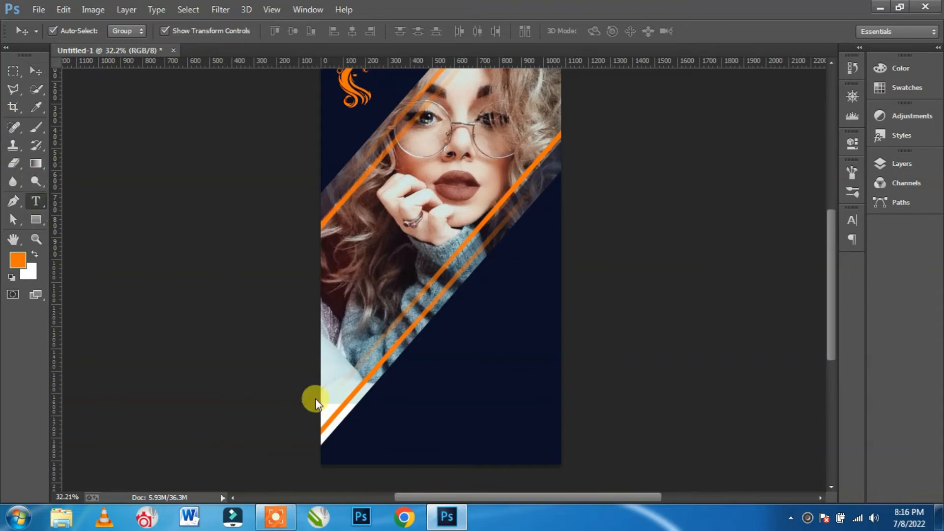
scroll(388, 352, up, 1)
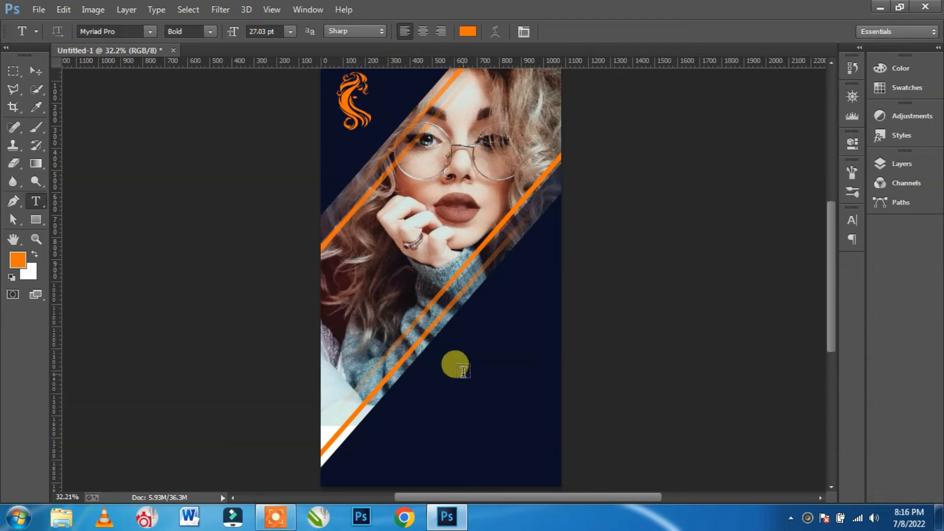
click(488, 399)
click(277, 32)
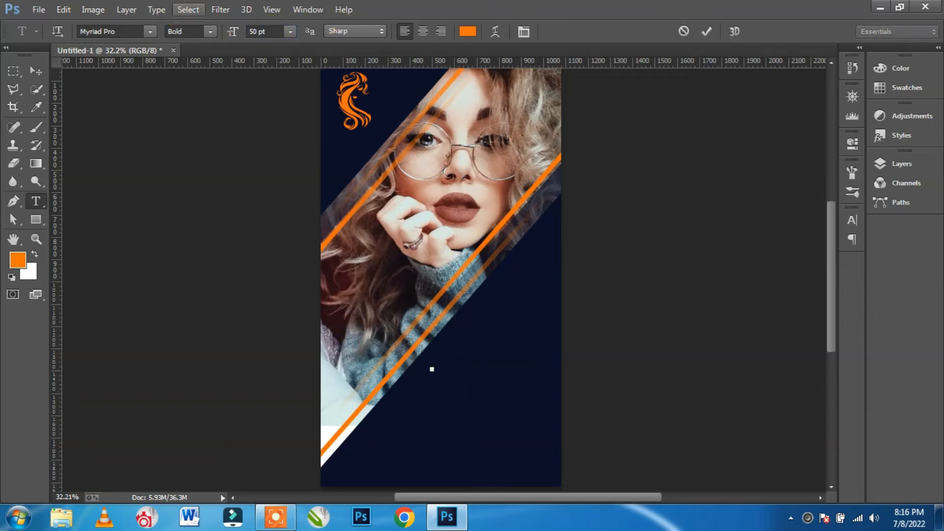
text(FA)
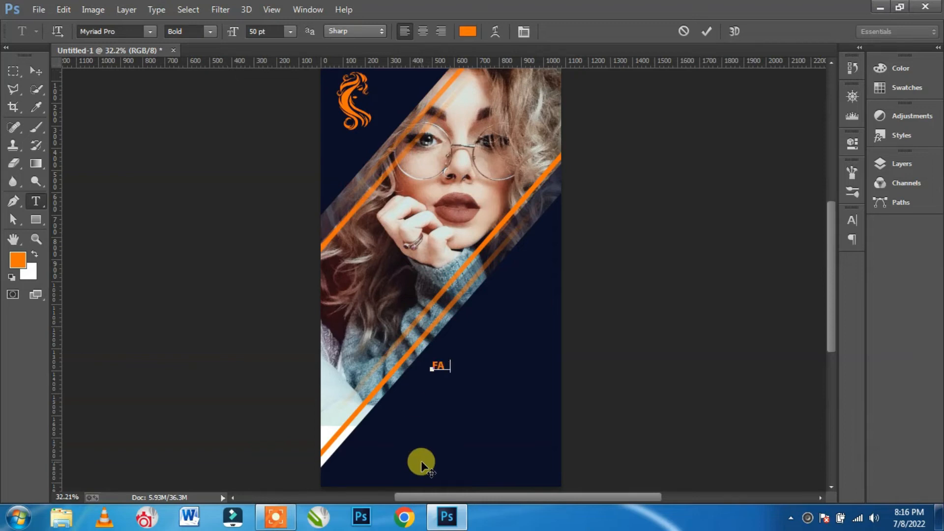
text(SHION)
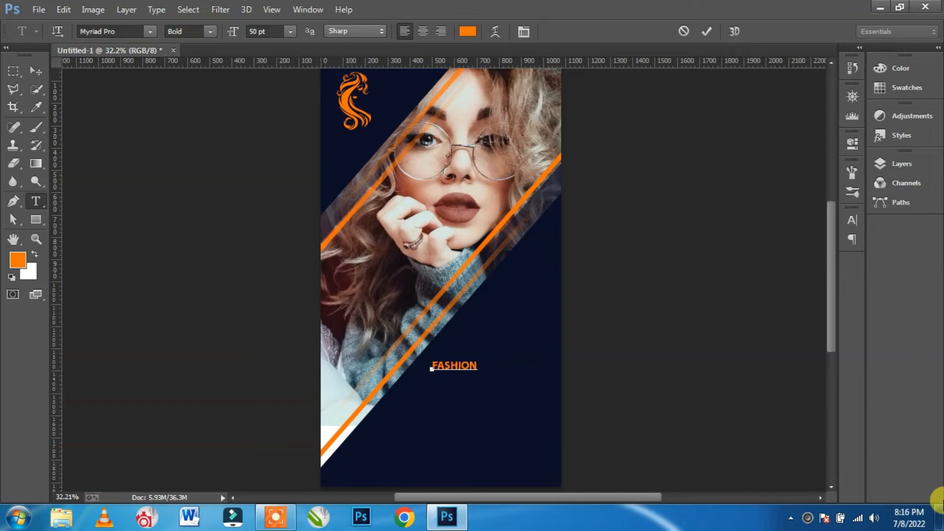
click(35, 71)
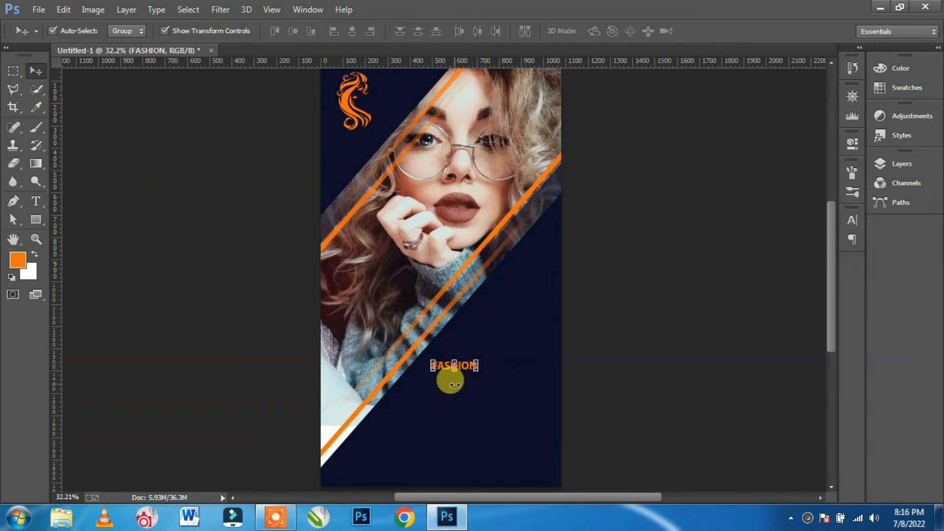
Step: Move the FASHION text up and left over the photo and set its font size to 150 pt
drag(465, 369, 372, 338)
click(852, 219)
drag(744, 247, 592, 248)
text(150)
key(Return)
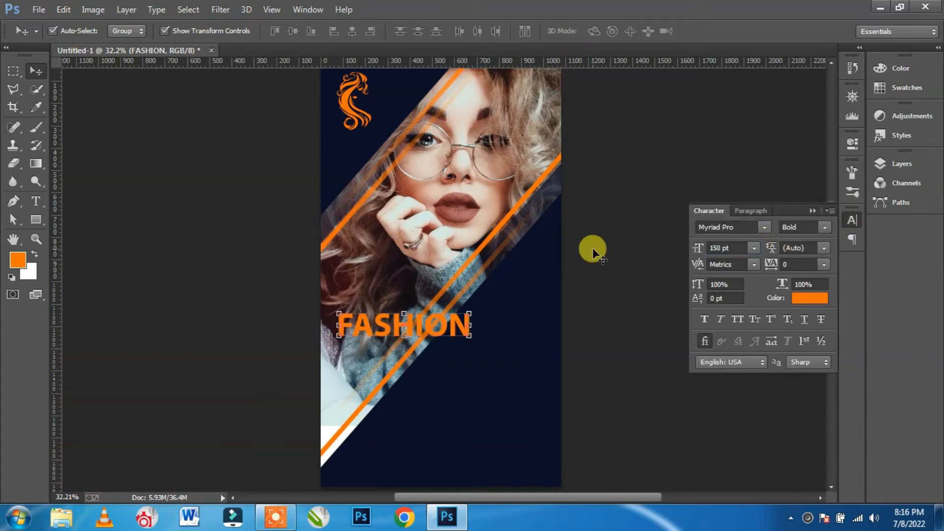
Step: Change the FASHION text color to white
click(810, 298)
drag(605, 298, 460, 202)
click(814, 229)
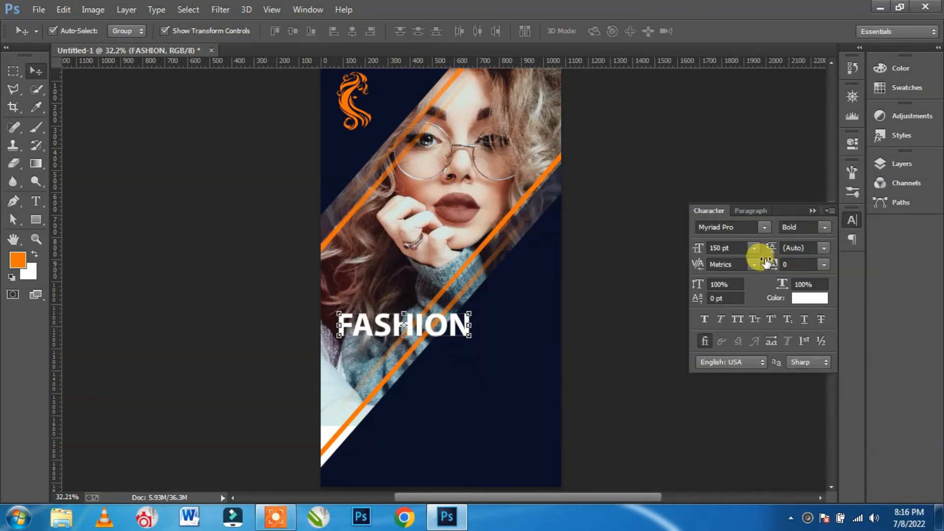
click(815, 211)
Step: Duplicate the FASHION text below and to its right, and change the copy's wording to GALLERY
drag(444, 330, 529, 375)
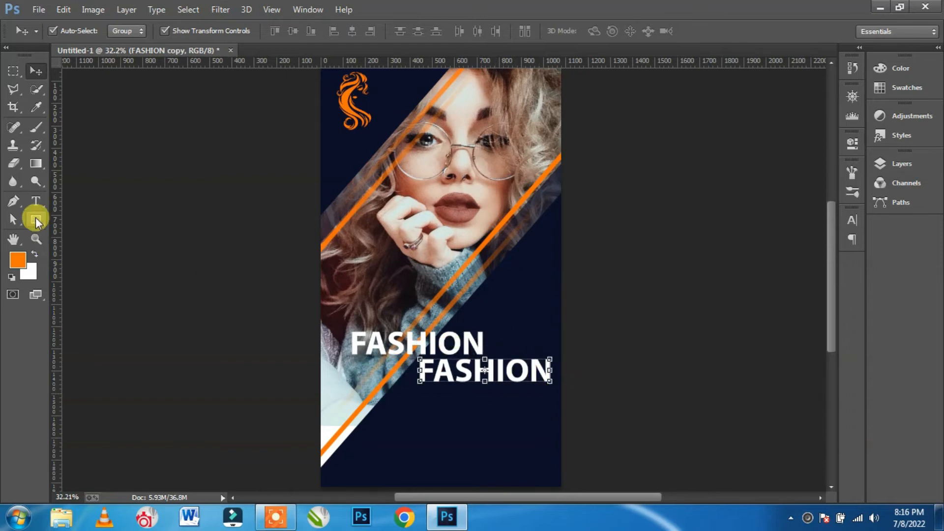
click(36, 201)
double_click(490, 382)
text(GALLERY)
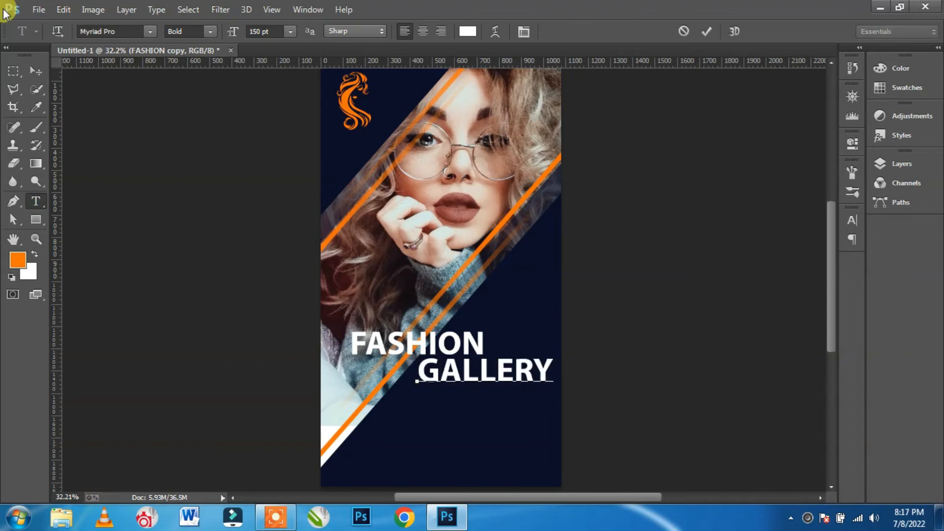
click(35, 70)
Step: Color the GALLERY text with the foreground orange
click(854, 217)
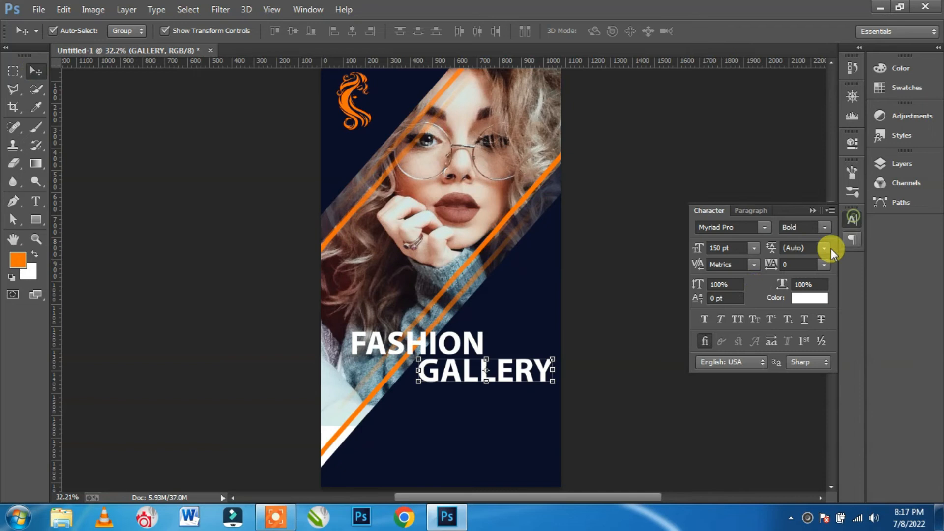
click(806, 294)
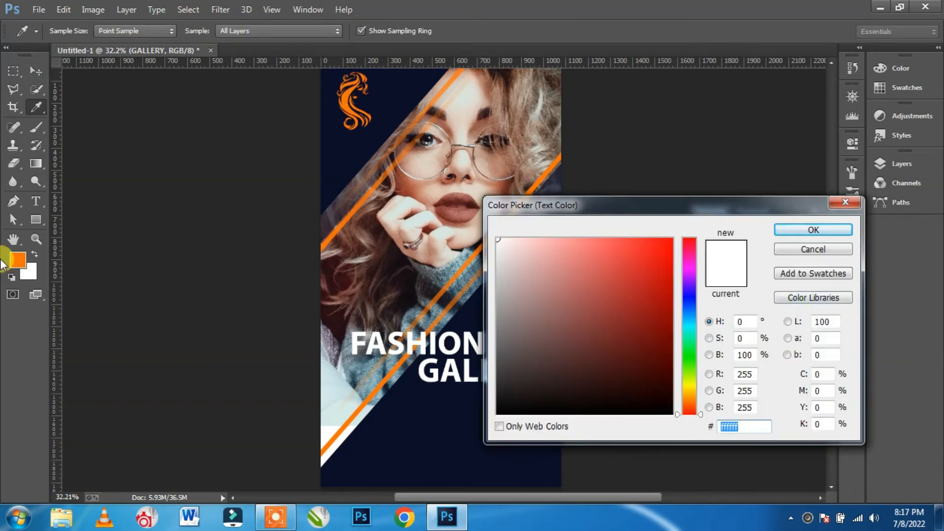
click(19, 256)
click(812, 230)
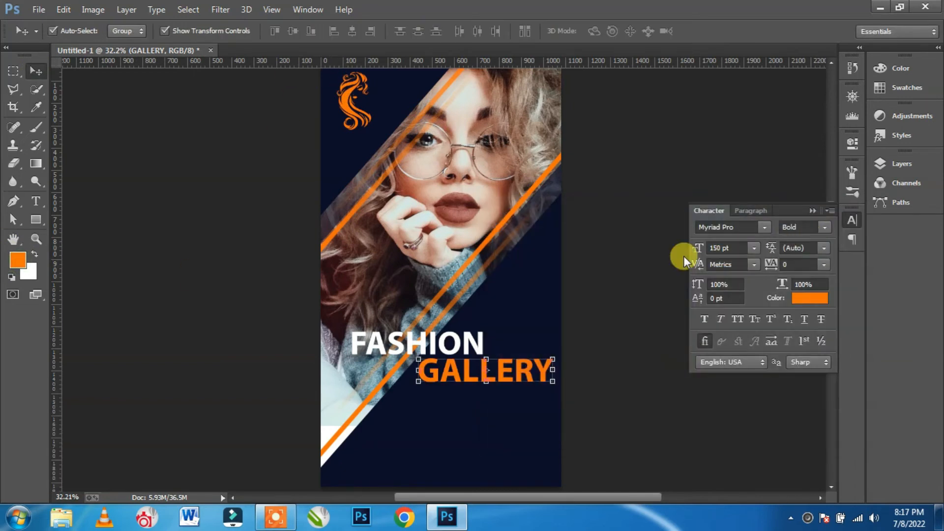
Step: Shift the FASHION text slightly left and up so it is staggered above GALLERY
click(585, 347)
scroll(512, 358, down, 2)
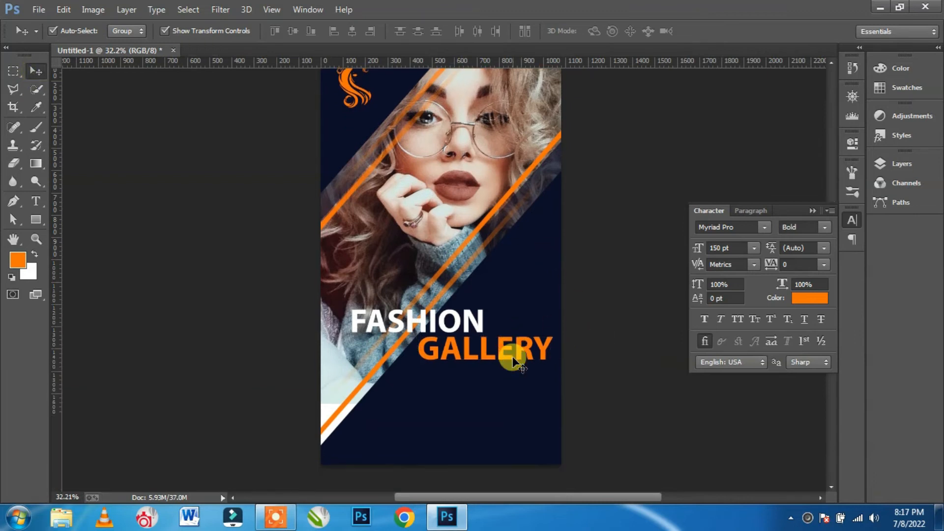
scroll(512, 354, up, 2)
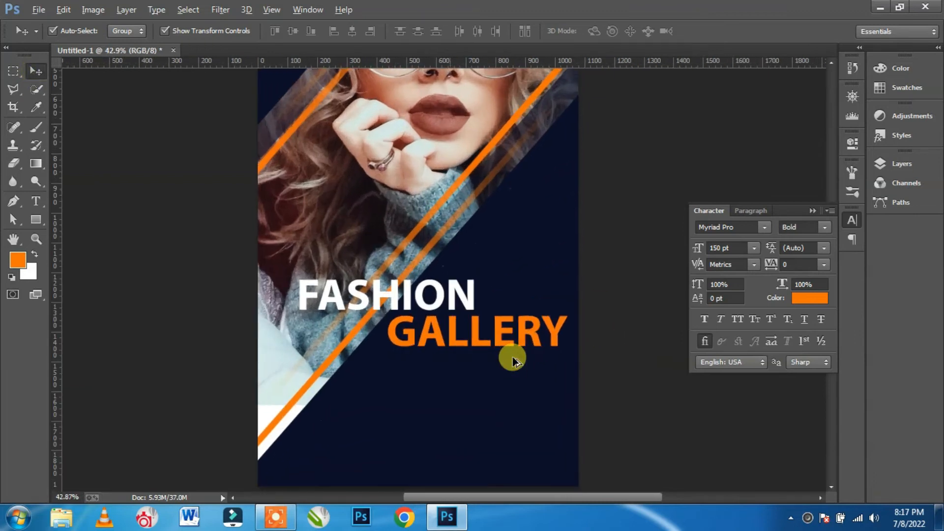
click(473, 294)
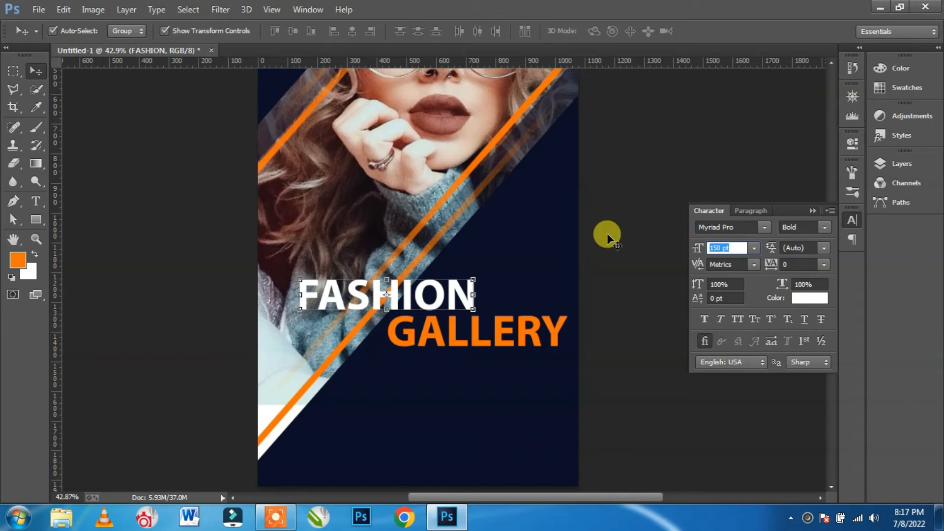
click(35, 70)
click(630, 309)
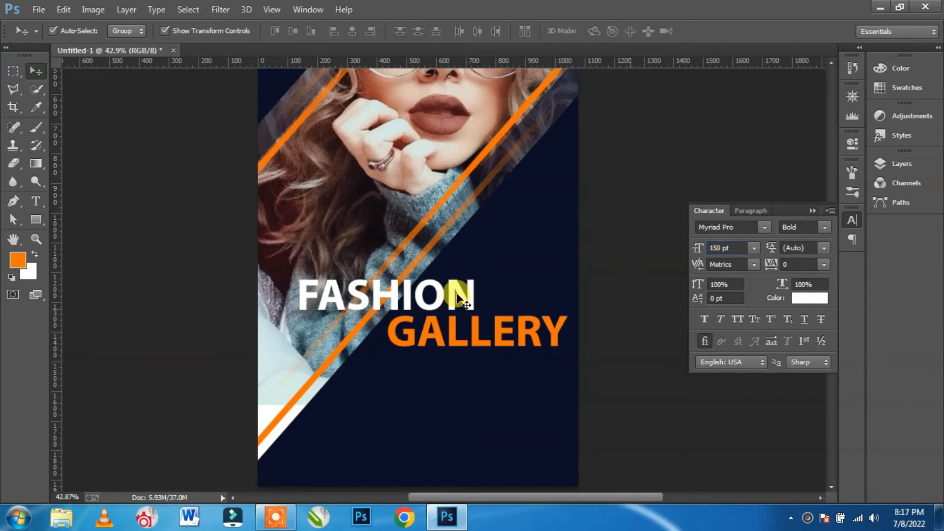
drag(444, 293, 437, 294)
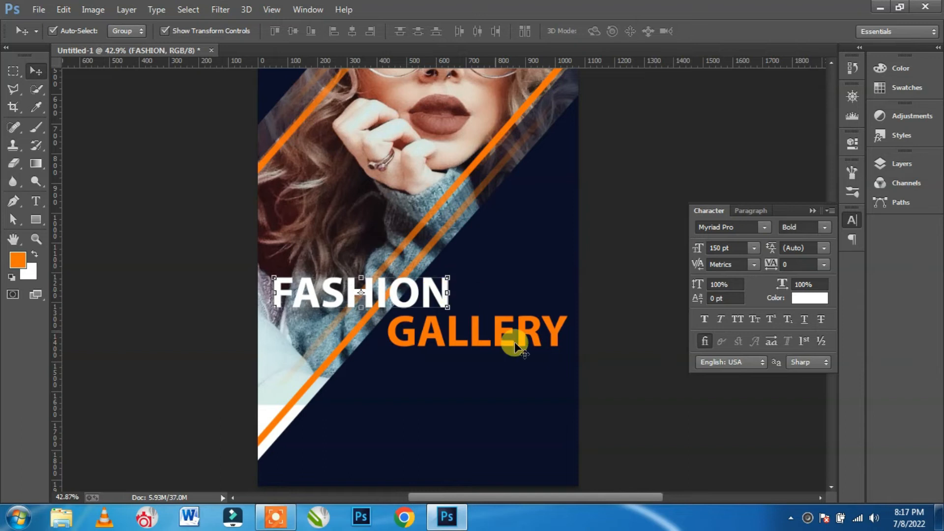
click(553, 339)
click(446, 390)
Step: Duplicate the GALLERY text directly below itself and set the copy's font size to 50 pt
scroll(450, 391, up, 5)
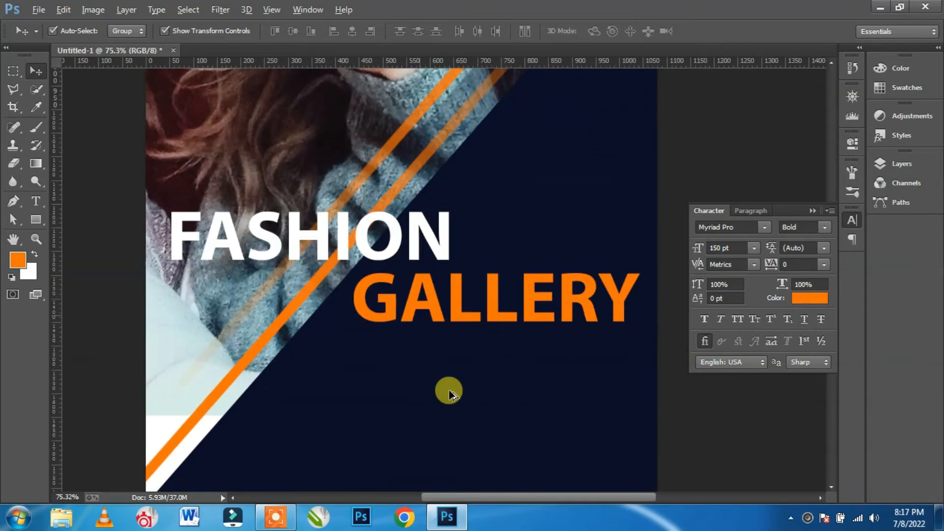
scroll(450, 391, up, 1)
click(497, 280)
drag(497, 280, 497, 353)
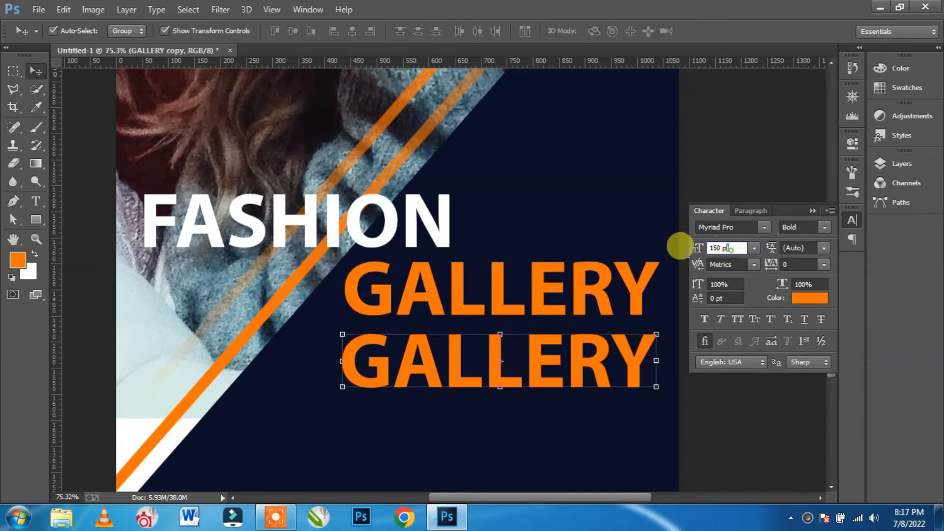
text(50)
key(Return)
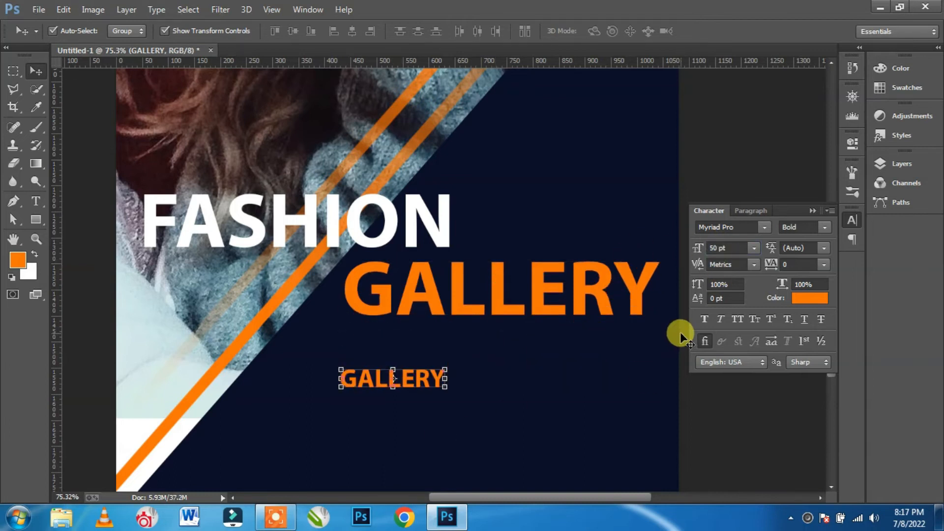
Step: Replace the small GALLERY copy's wording with FASHION SHOP and place it directly under the large GALLERY text
click(36, 201)
click(430, 379)
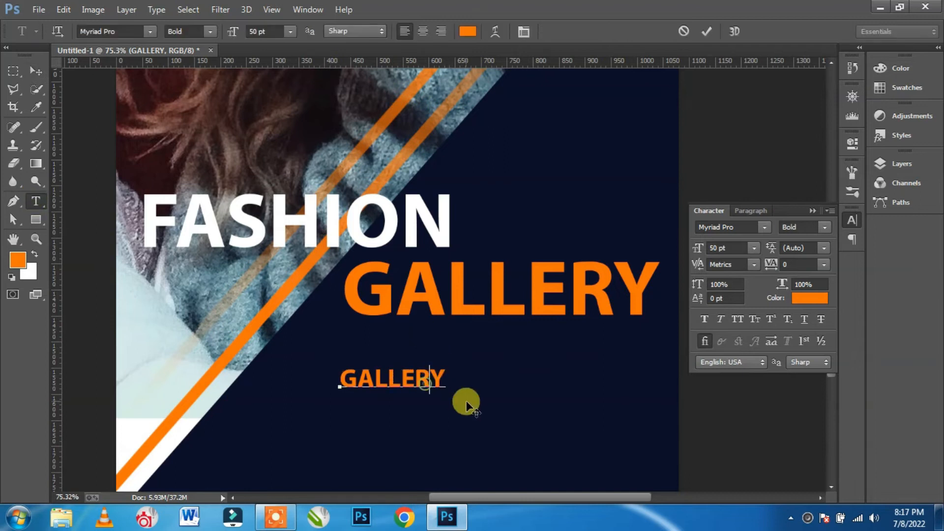
key(ctrl+a)
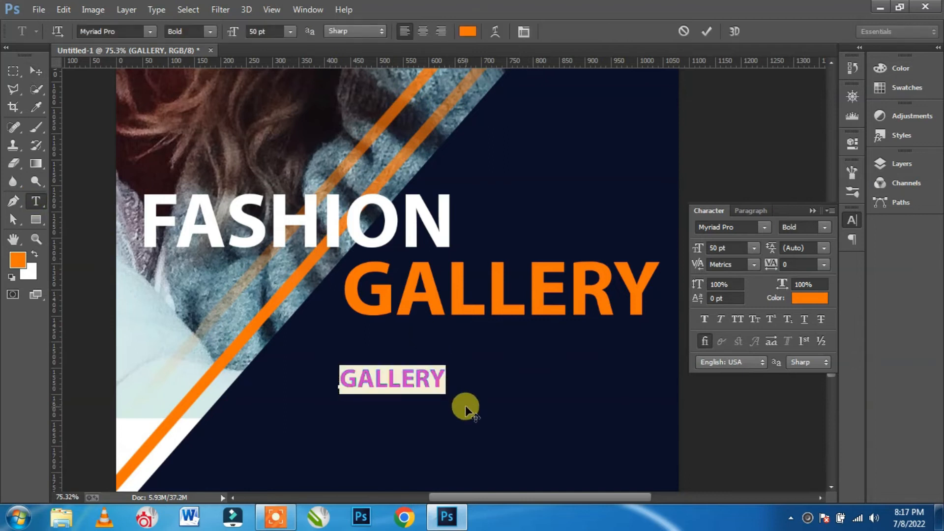
text(FA)
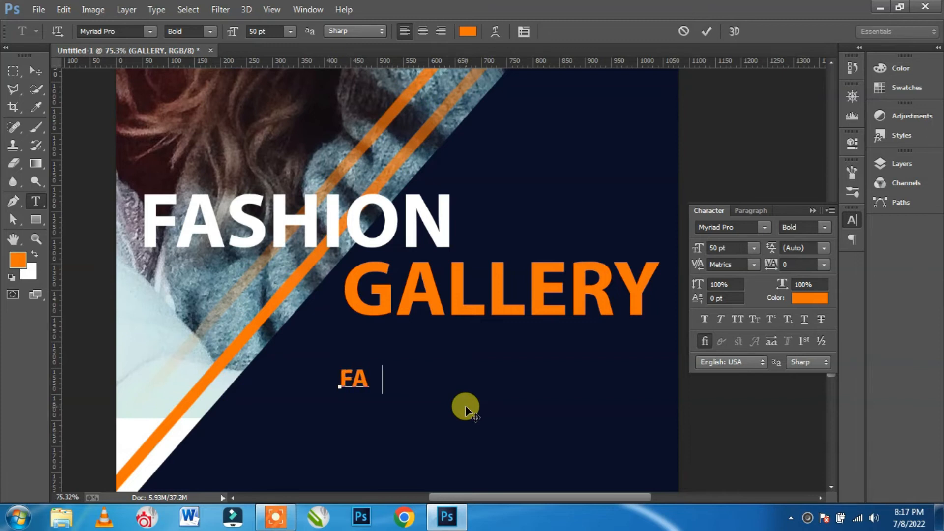
text(SHION SHOP)
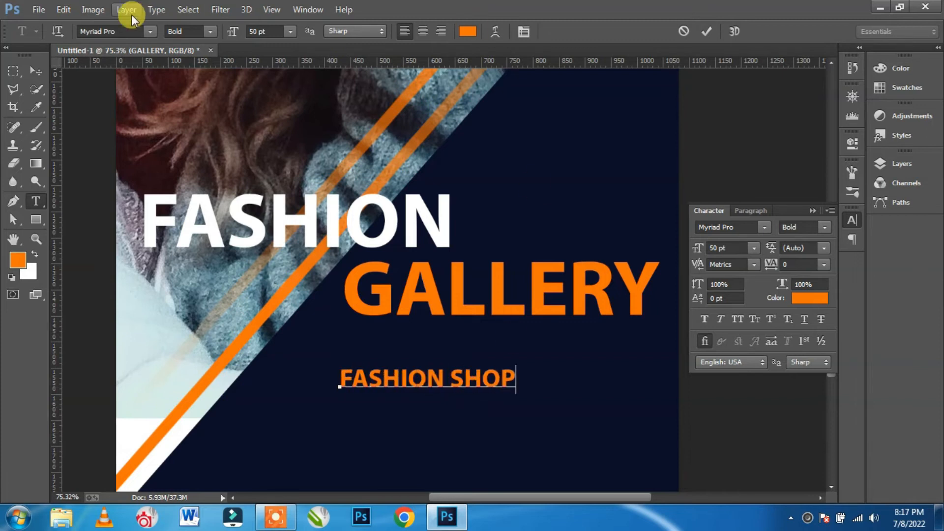
click(36, 71)
drag(391, 379, 403, 336)
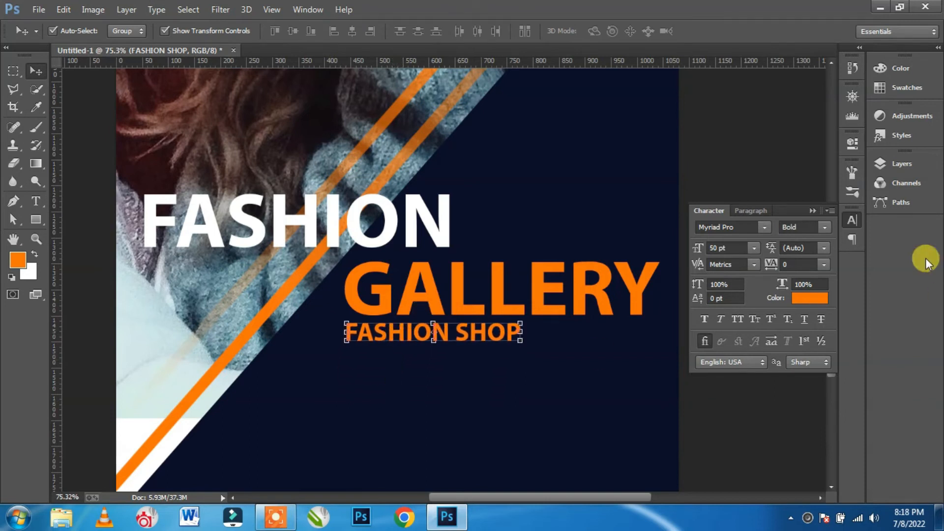
Step: Widen the FASHION SHOP tracking to match GALLERY's width, trying 400, 550 and 500 before setting 480
mouse_move(771, 267)
mouse_down()
mouse_move(767, 289)
mouse_move(762, 251)
mouse_move(777, 274)
mouse_up()
text(4)
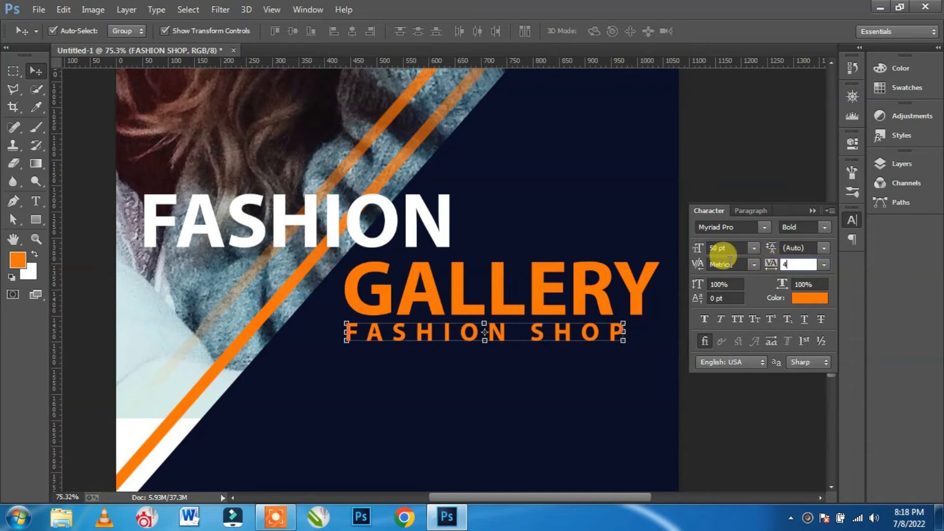
text(00)
key(Return)
text(550)
key(Return)
text(500)
key(Return)
click(798, 265)
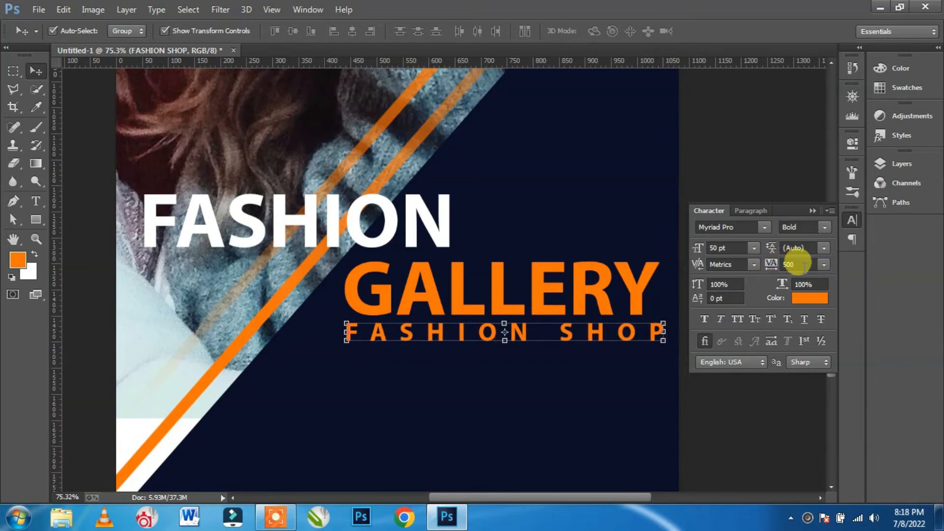
text(480)
key(Return)
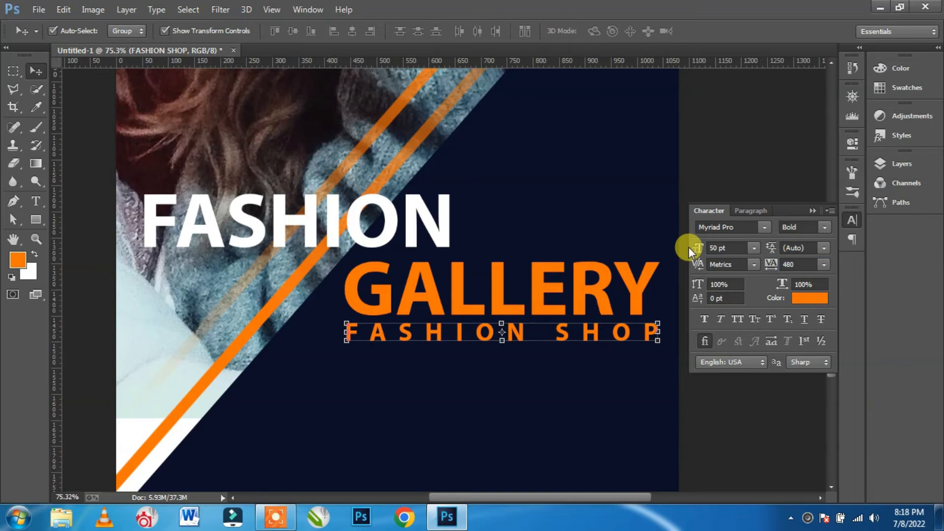
Step: Change the FASHION SHOP text color to white, ffffff, and deselect the text
click(809, 298)
click(498, 239)
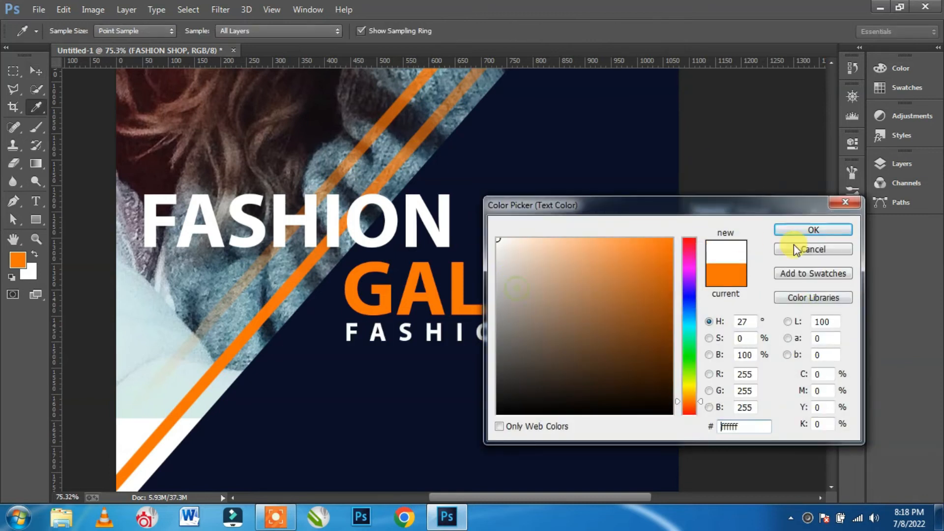
click(847, 232)
click(813, 210)
click(576, 298)
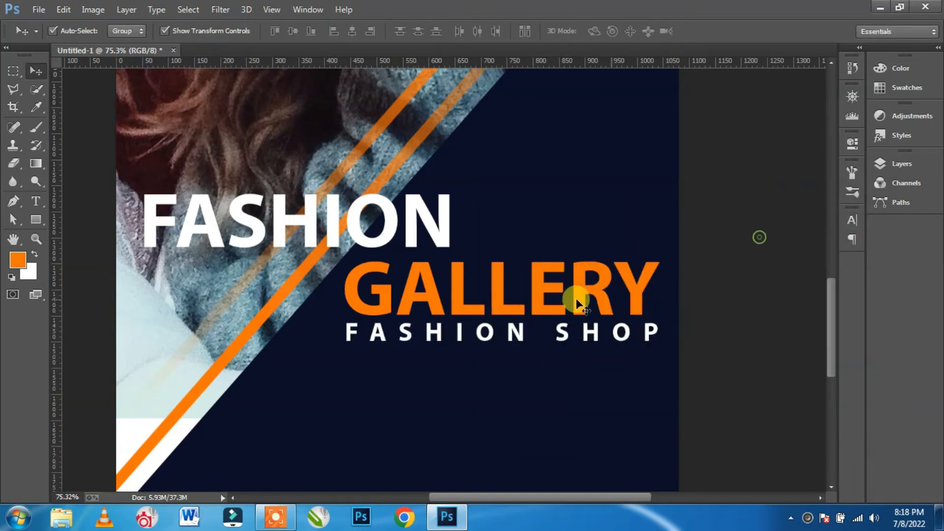
Step: Draw a white-filled rectangle of about 514 x 102 px without a stroke below the FASHION SHOP text
scroll(575, 297, down, 3)
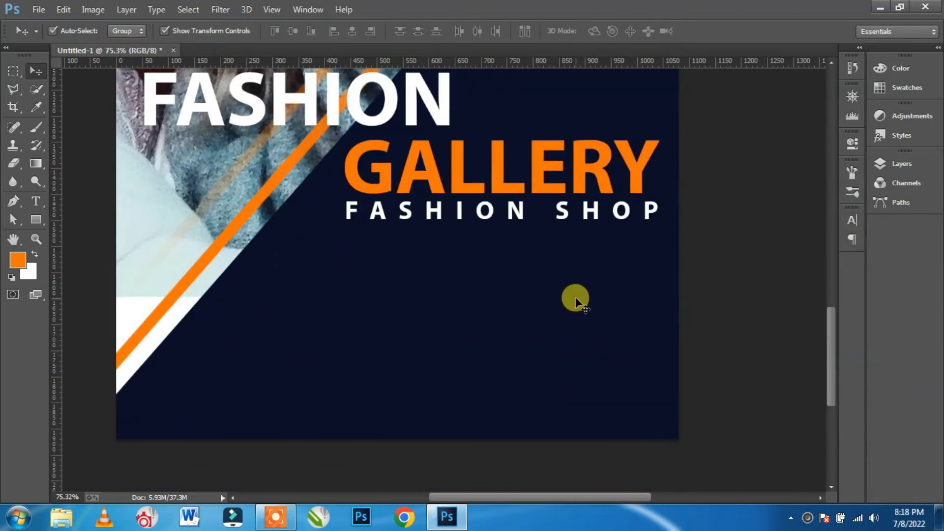
click(38, 219)
click(72, 217)
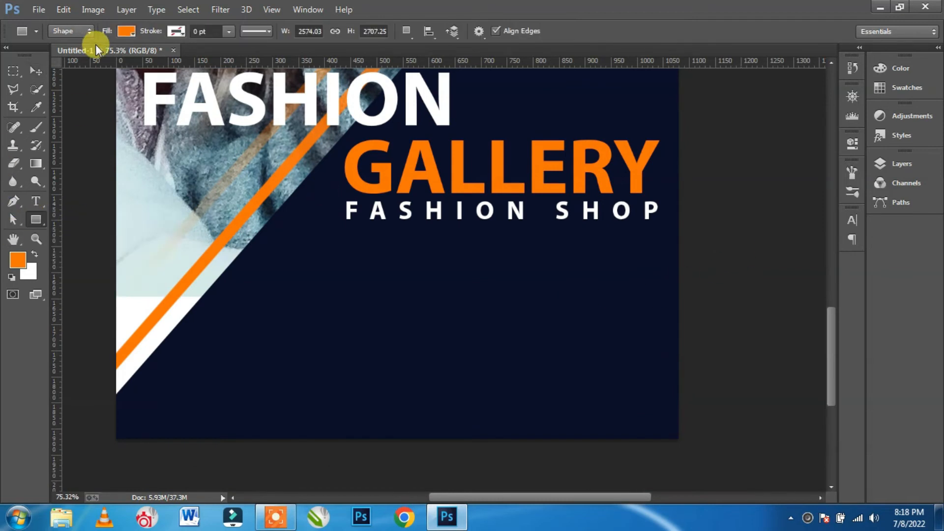
click(125, 31)
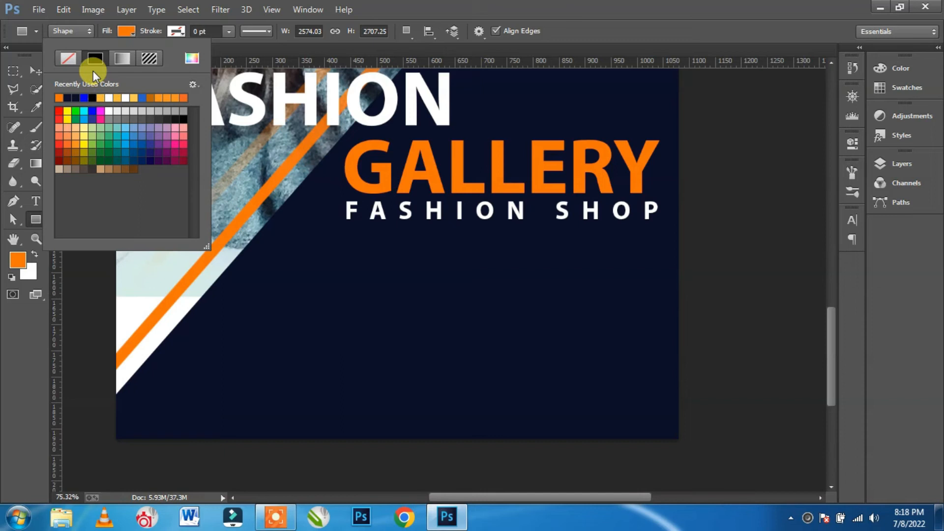
click(33, 70)
click(34, 218)
drag(351, 261, 618, 312)
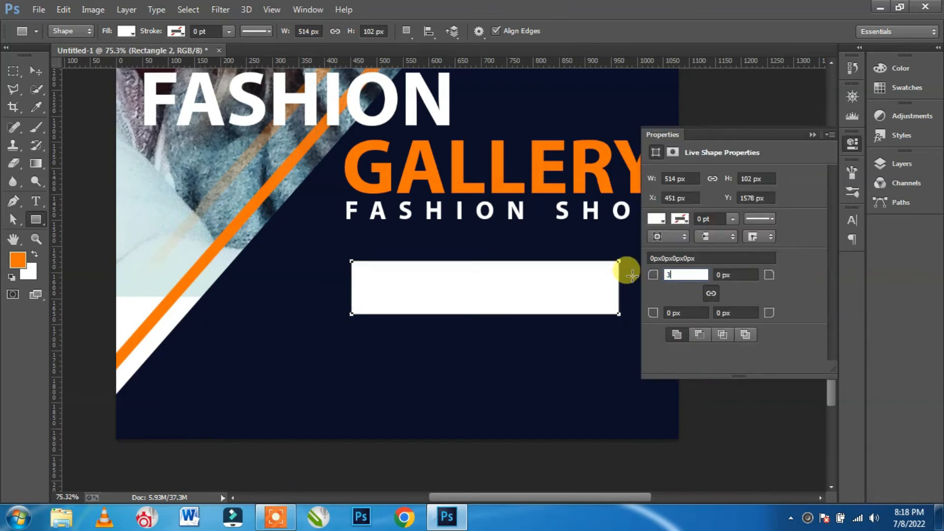
Step: Round all four corners of the white rectangle to 30 px and line up its left edge with the GALLERY text
key(Return)
click(36, 70)
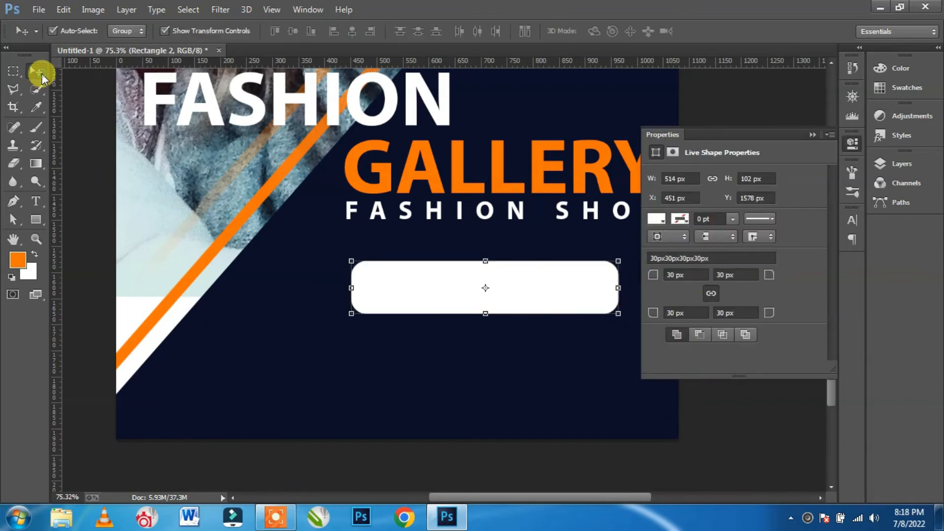
drag(544, 286, 539, 285)
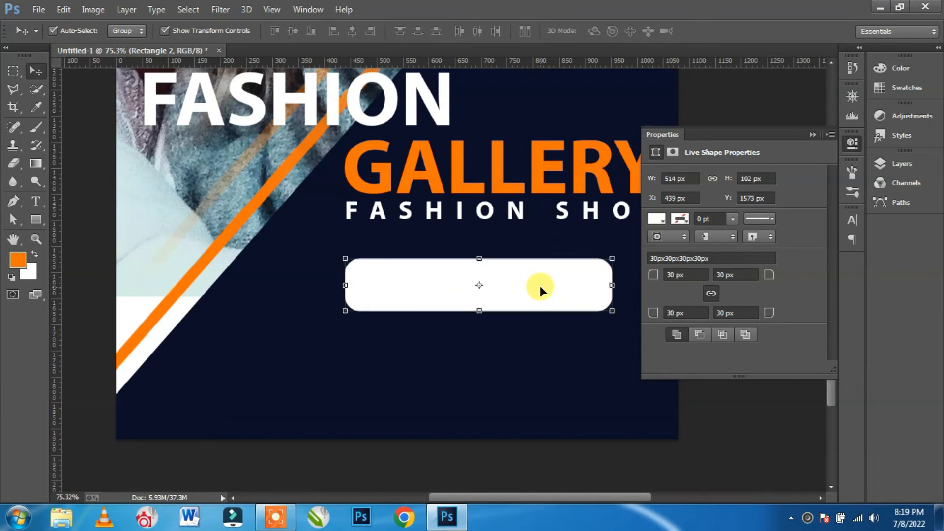
Step: Duplicate the GALLERY text below the white rounded rectangle and replace the copy's wording with SHOP NOW
click(502, 173)
alt+drag(497, 181, 409, 387)
click(37, 201)
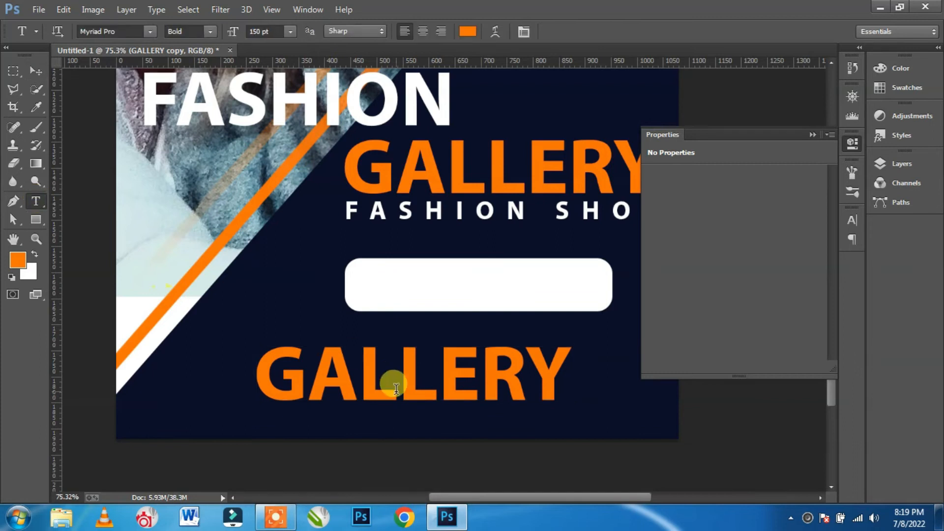
click(399, 381)
key(ctrl+a)
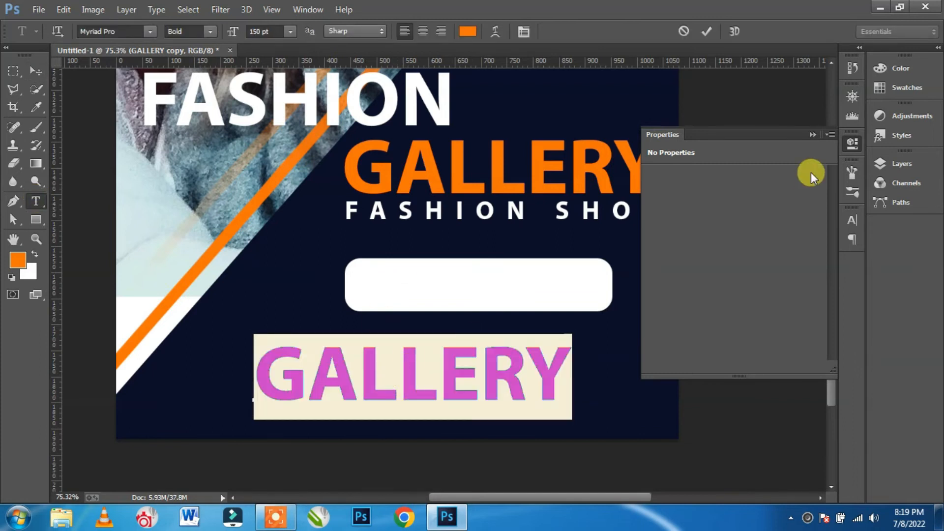
click(811, 136)
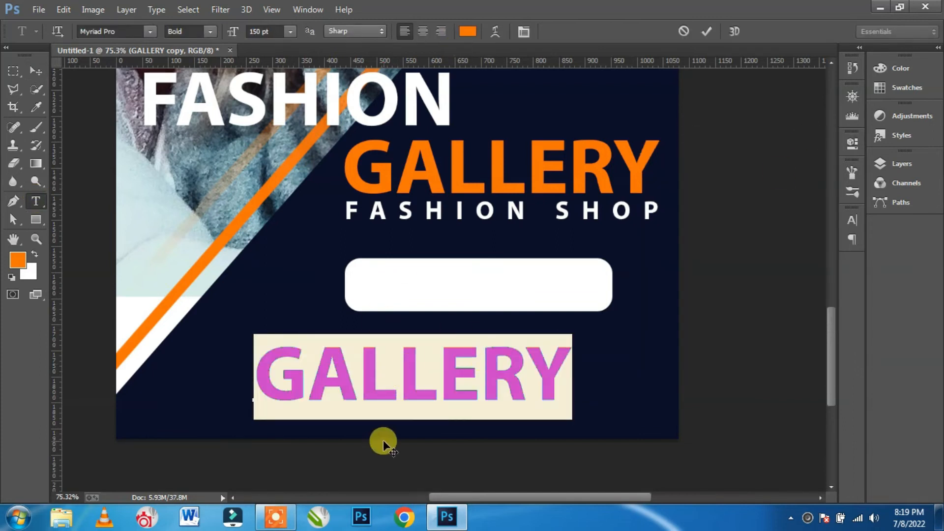
text(SHOP)
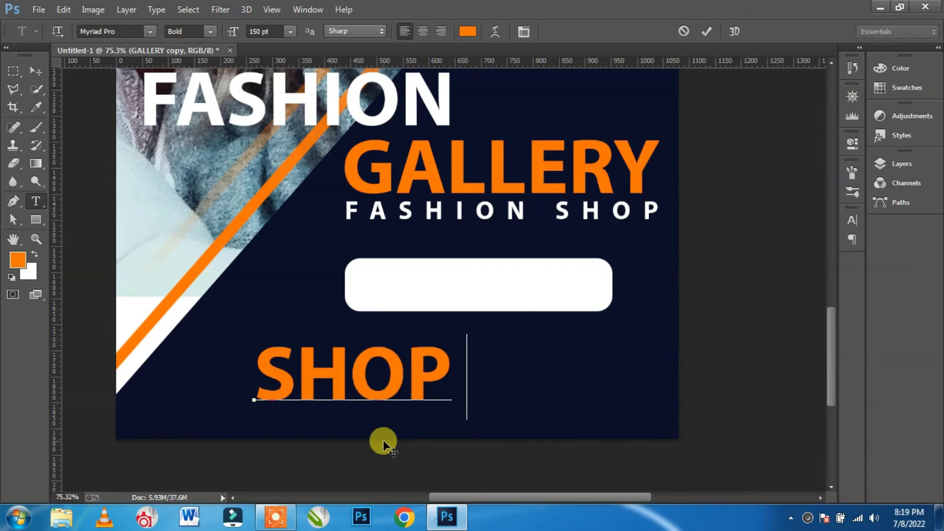
text( NOW)
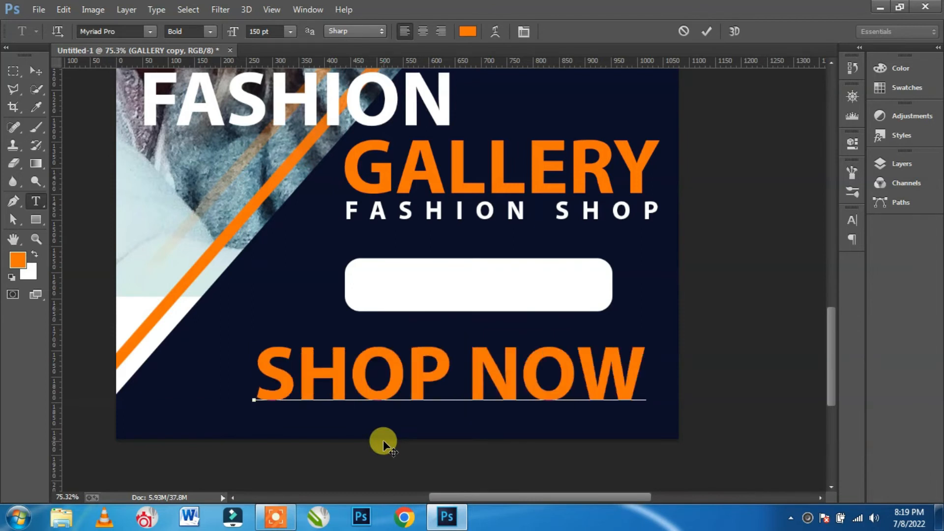
click(36, 71)
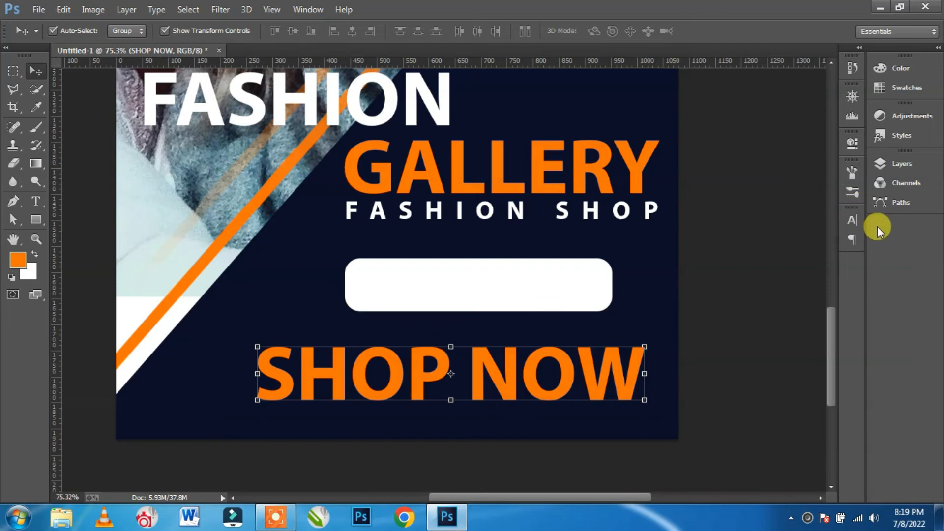
Step: Set the SHOP NOW text size to 100 pt
click(852, 220)
click(738, 247)
text(100)
key(Return)
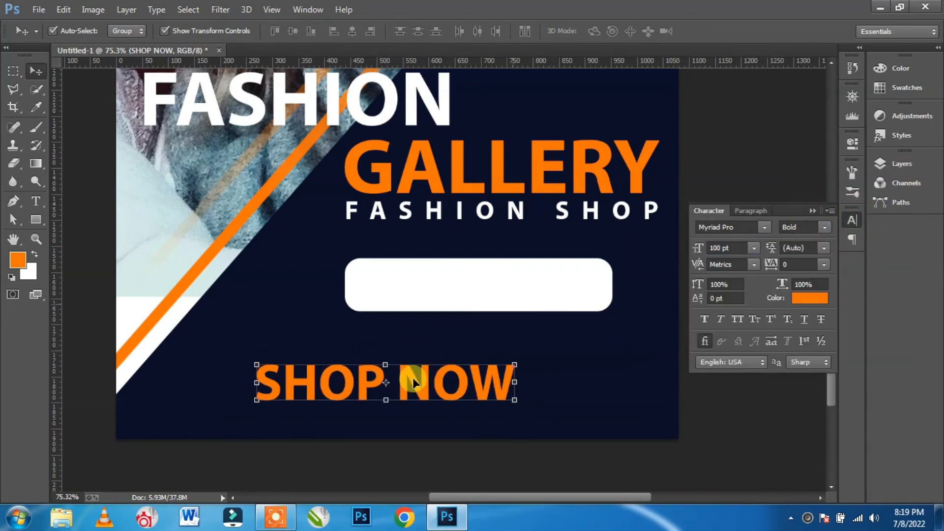
Step: Place the SHOP NOW text over the white rounded rectangle and raise its layer to the top of the stack
drag(464, 386, 559, 288)
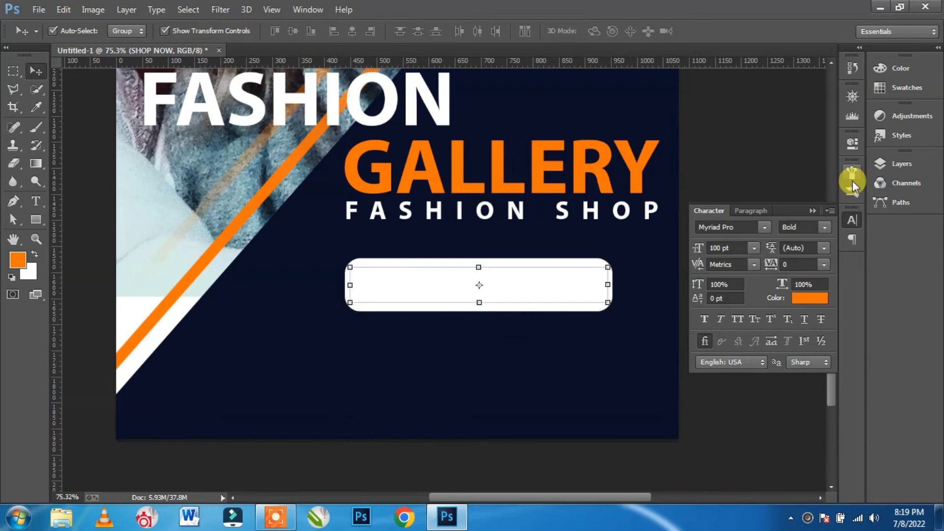
click(906, 163)
drag(784, 284, 785, 224)
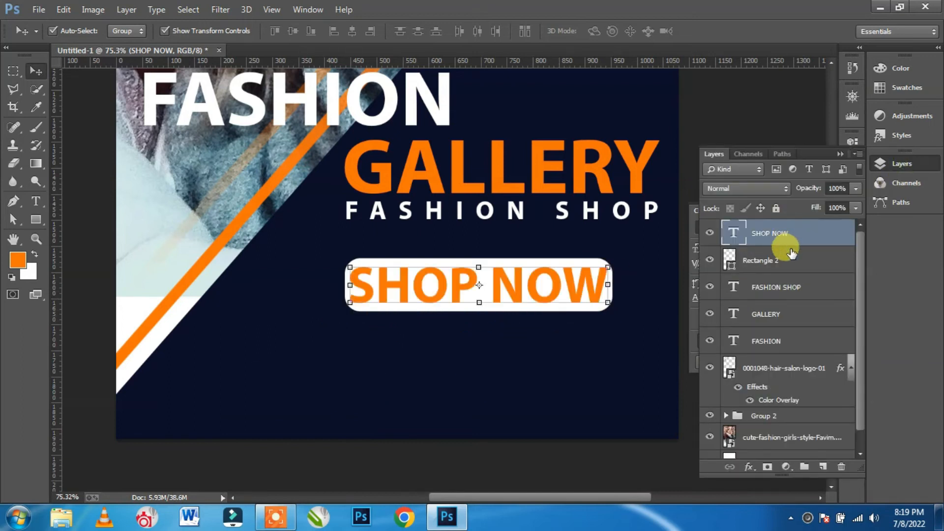
click(841, 154)
Step: Reduce the SHOP NOW text size, trying 75 pt before setting 85 pt
click(706, 251)
text(75)
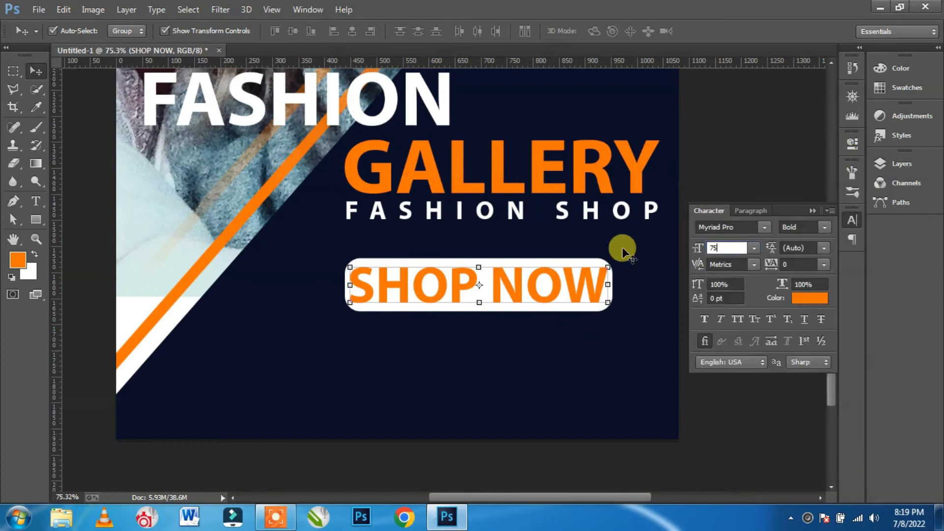
key(Return)
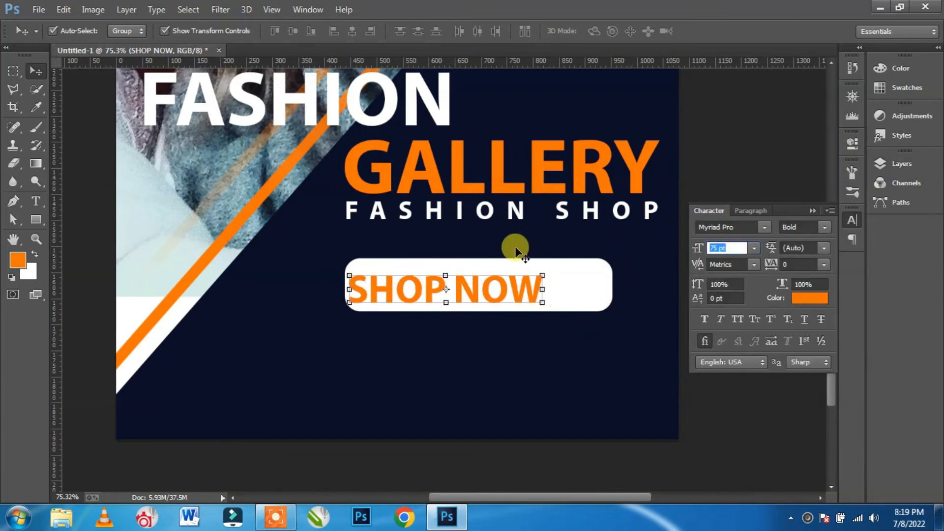
text(85)
key(Return)
Step: Center the SHOP NOW text horizontally and vertically on the white rounded rectangle
click(605, 283)
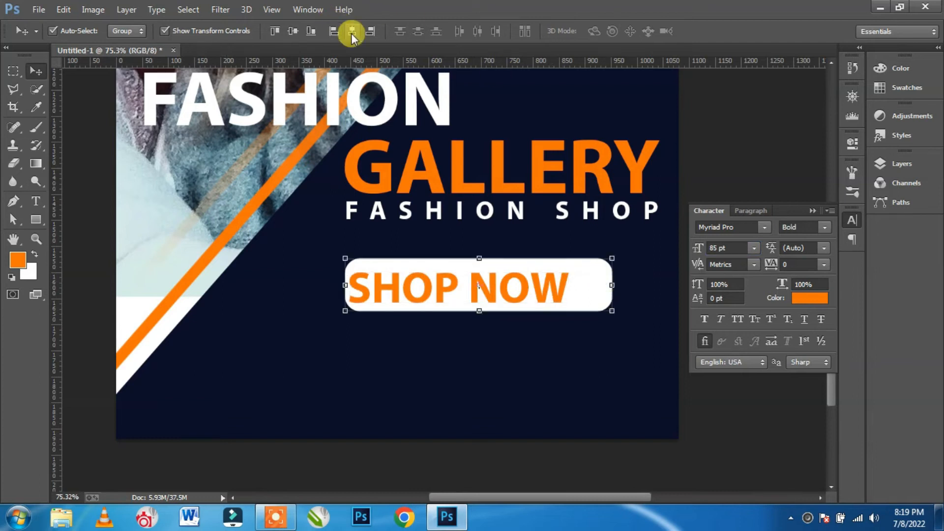
click(352, 31)
click(293, 31)
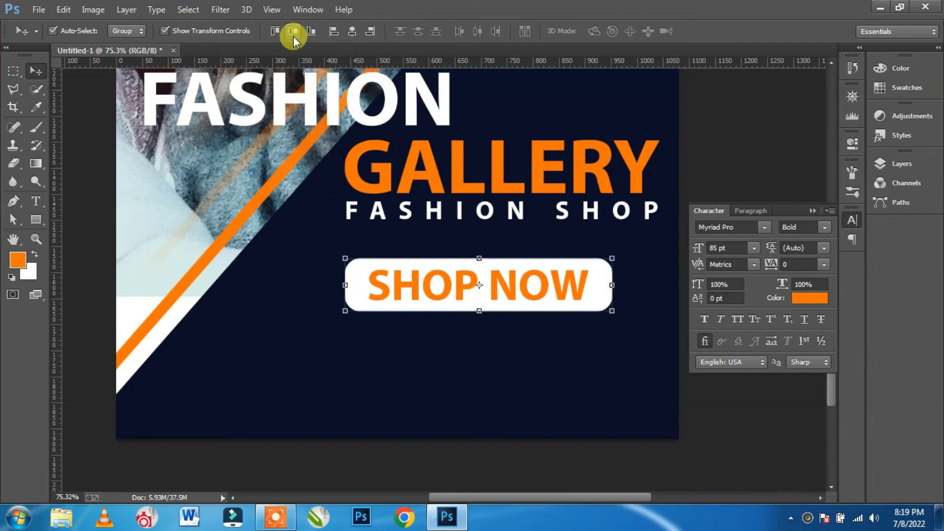
Step: Load the SHOP NOW lettering as a selection and hide its text layer
click(509, 282)
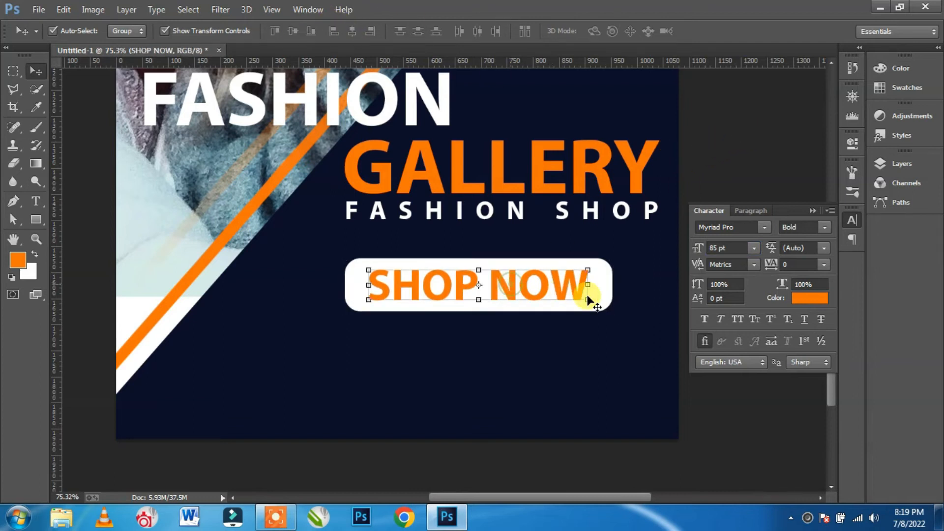
click(906, 163)
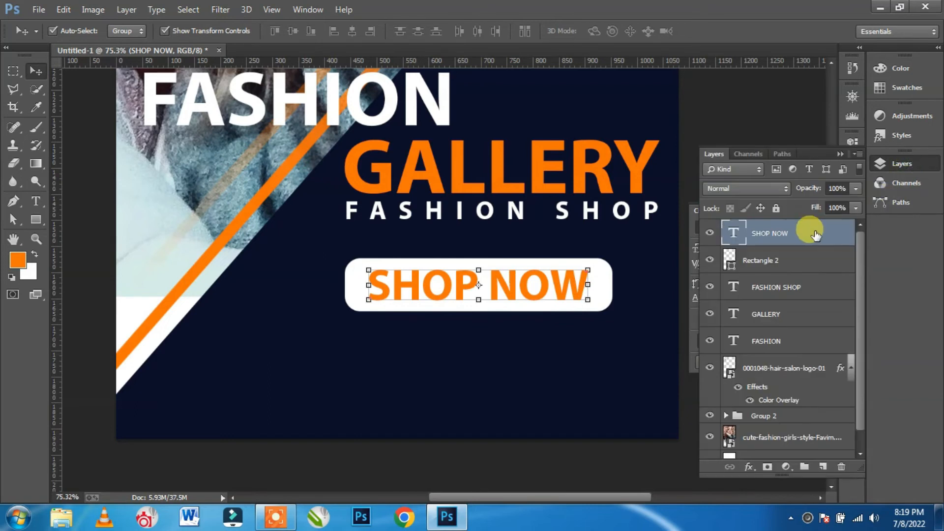
ctrl+click(733, 235)
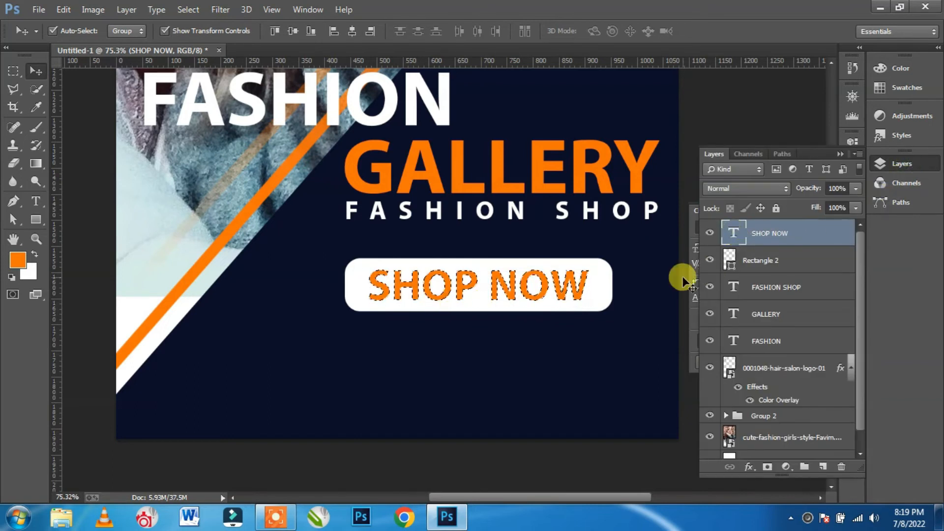
click(711, 235)
Step: Invert the selection and add it as a layer mask on Rectangle 2 to cut the SHOP NOW letters out of it
click(737, 259)
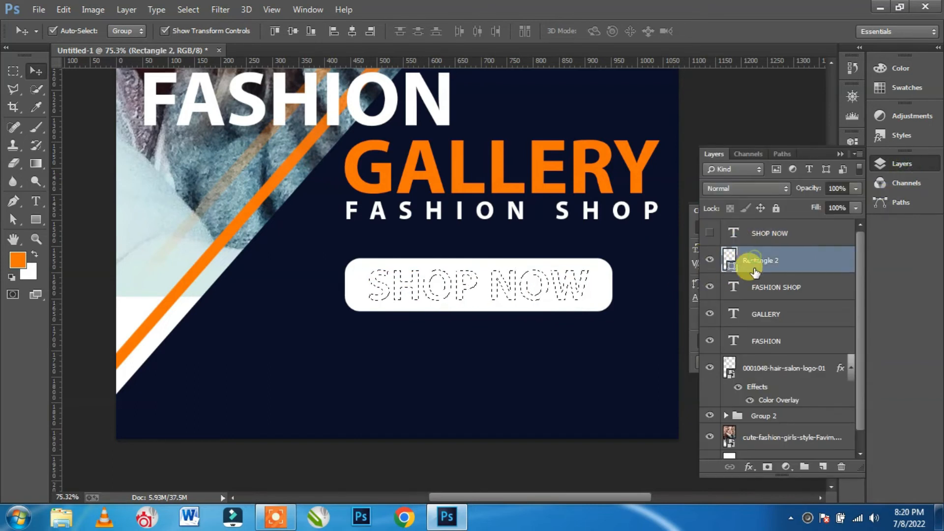
click(186, 9)
click(199, 63)
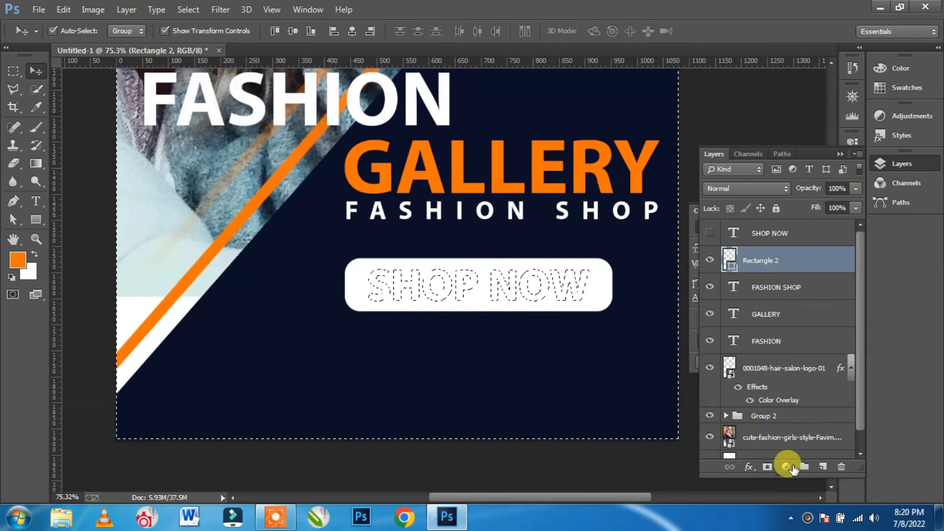
click(789, 466)
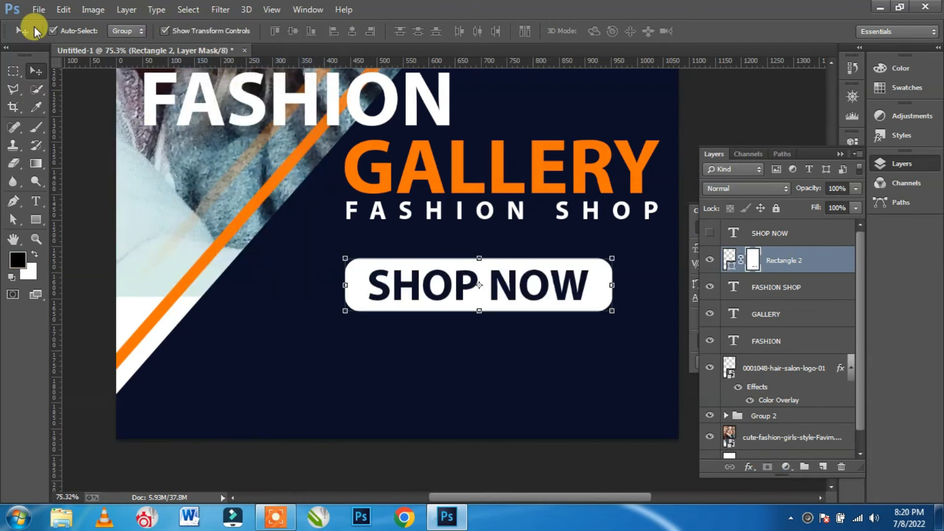
Step: Shift the masked SHOP NOW button left and scale it to about 82.5% width and 77.5% height below FASHION SHOP
click(460, 381)
drag(535, 304, 494, 305)
drag(564, 309, 517, 296)
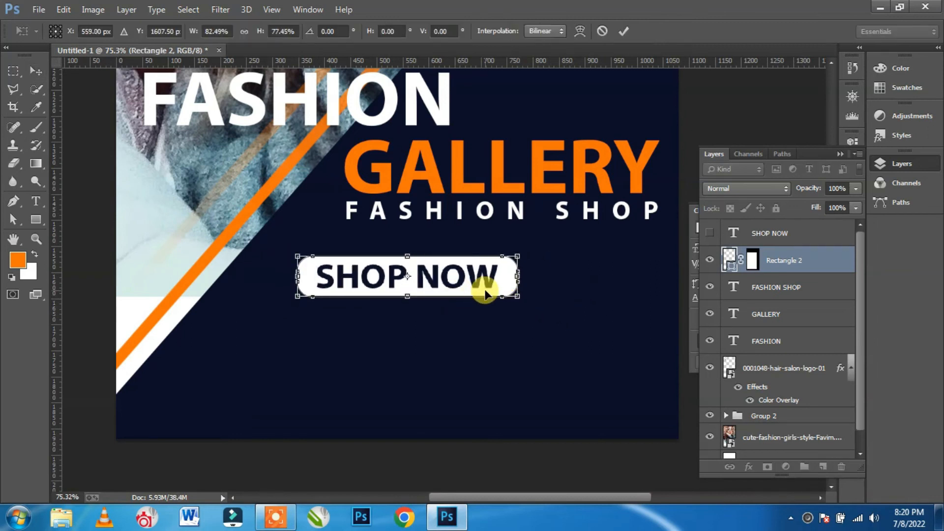
key(Return)
mouse_move(500, 287)
mouse_down()
mouse_move(491, 263)
mouse_move(503, 271)
mouse_move(492, 288)
mouse_move(500, 295)
mouse_up()
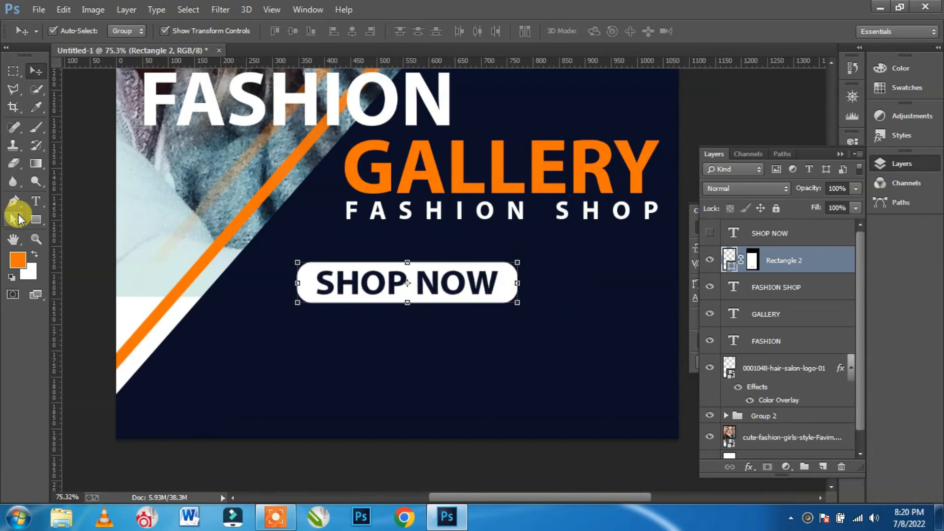
Step: Draw a wide paragraph text box below the SHOP NOW button and fill it with Lorem Ipsum placeholder text
click(36, 201)
drag(201, 338, 626, 412)
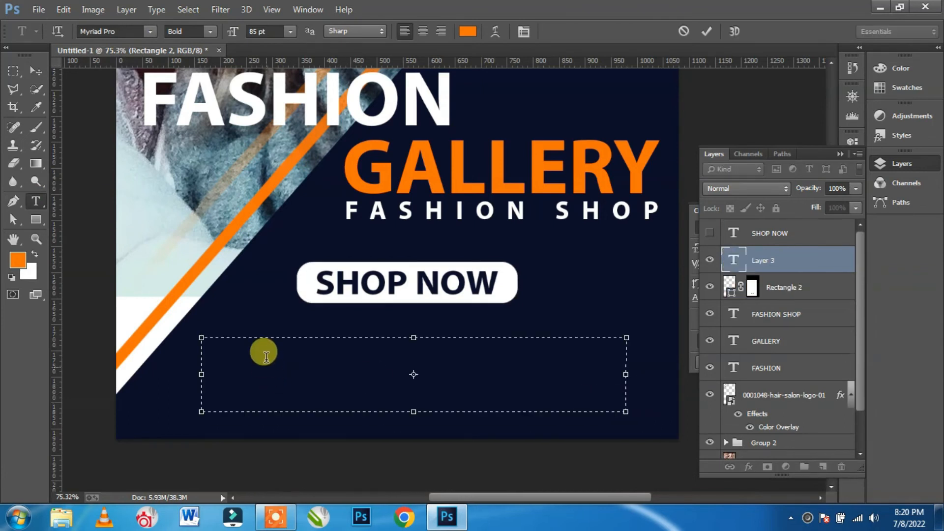
right_click(266, 356)
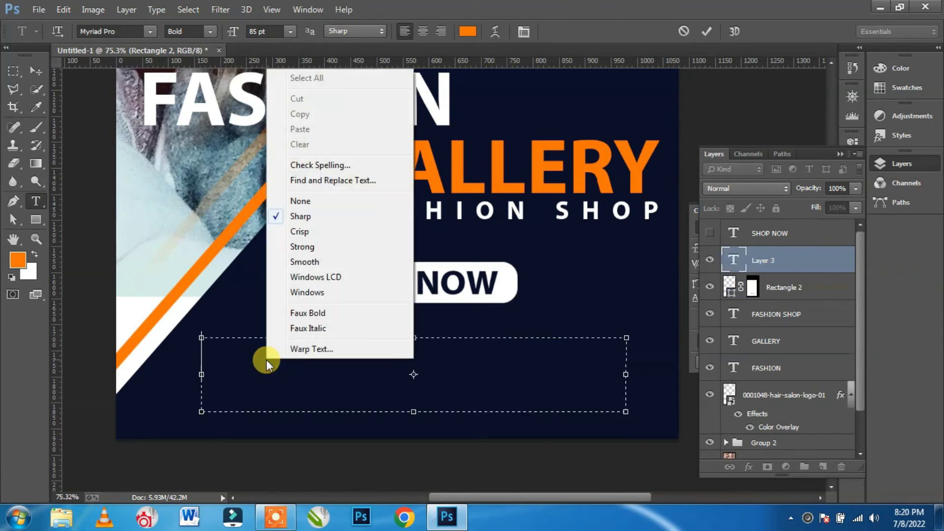
click(155, 8)
click(155, 8)
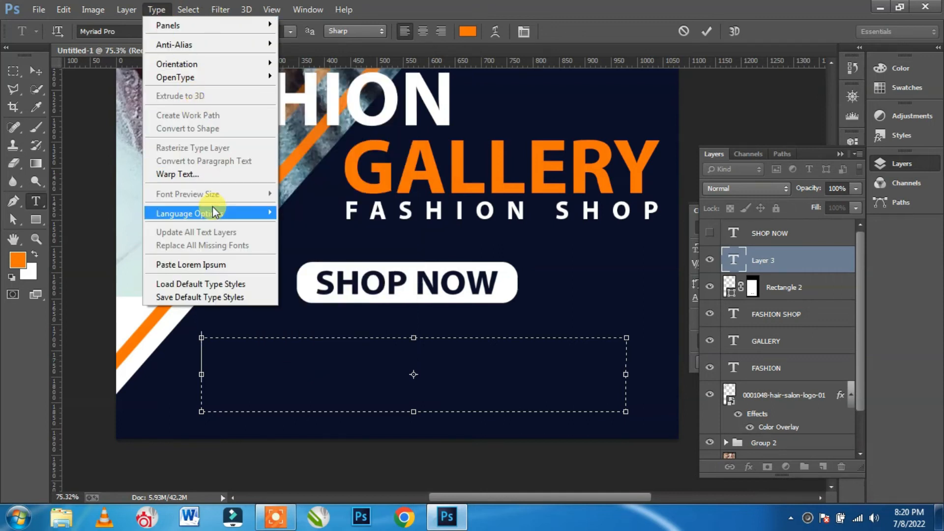
click(214, 266)
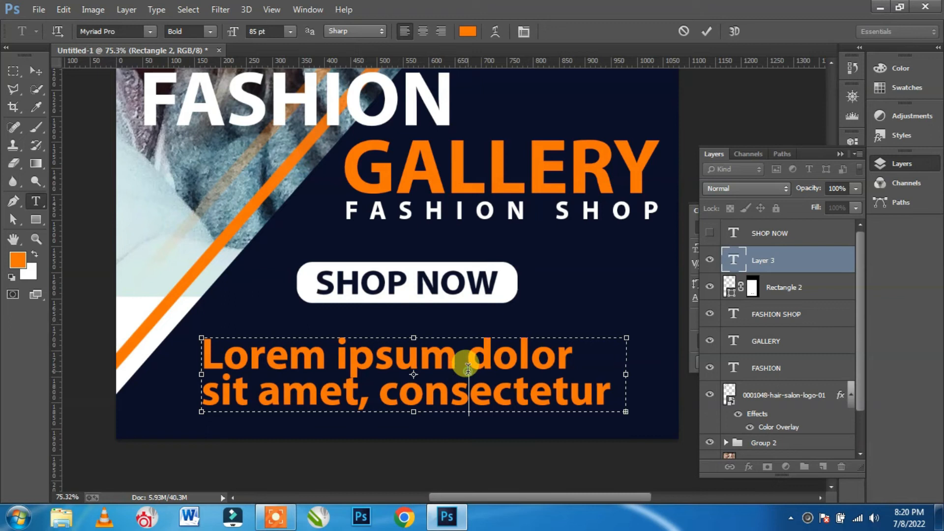
Step: Reduce the whole Lorem Ipsum paragraph's text size, trying 50 pt before setting 30 pt
key(ctrl+a)
click(839, 152)
drag(736, 247, 629, 244)
text(50)
key(Return)
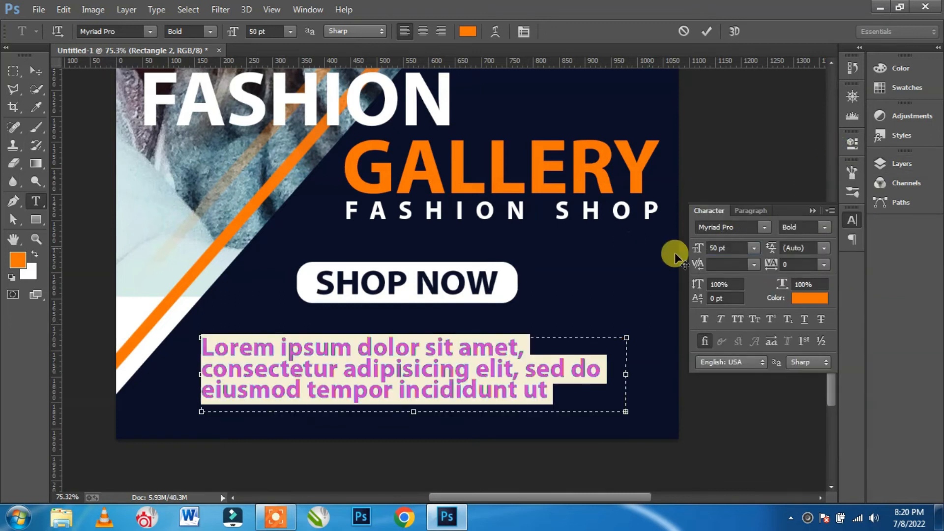
drag(740, 248, 649, 246)
text(30)
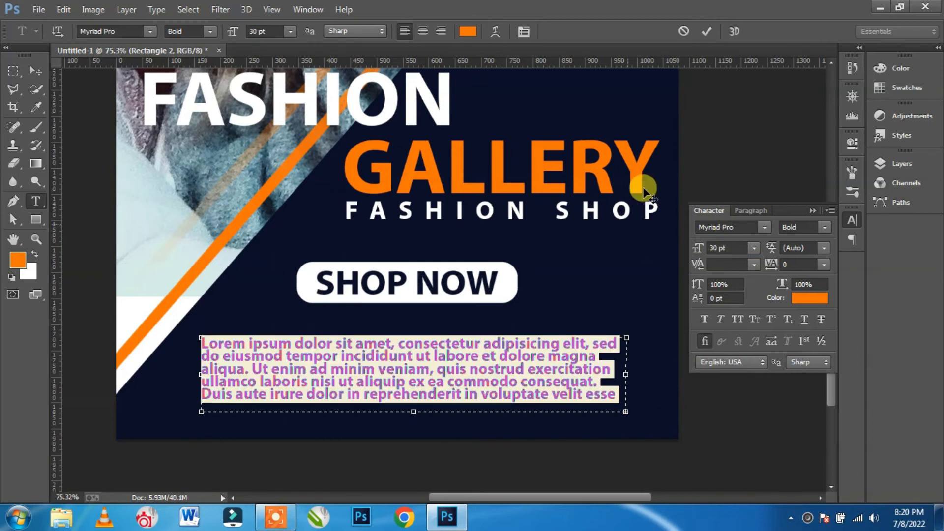
Step: Justify the Lorem Ipsum paragraph with its last line aligned left and commit the text
click(758, 213)
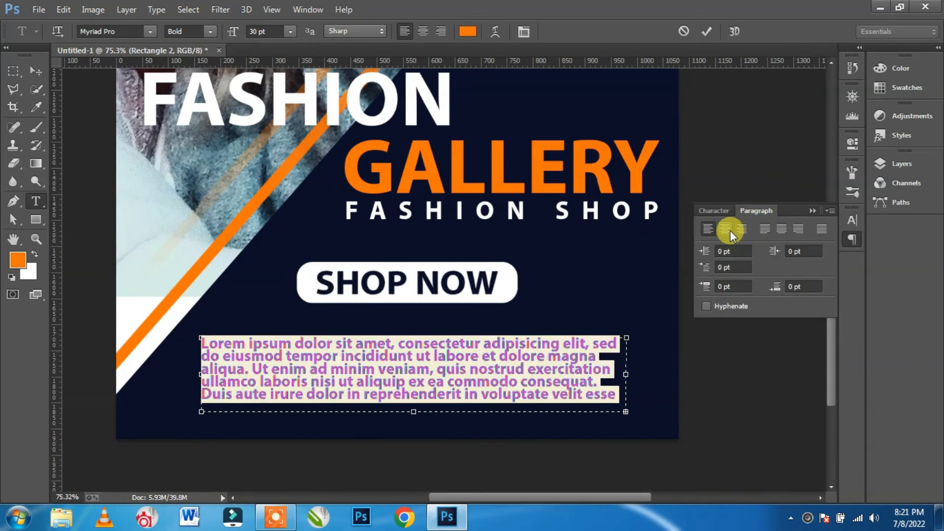
click(764, 230)
click(35, 73)
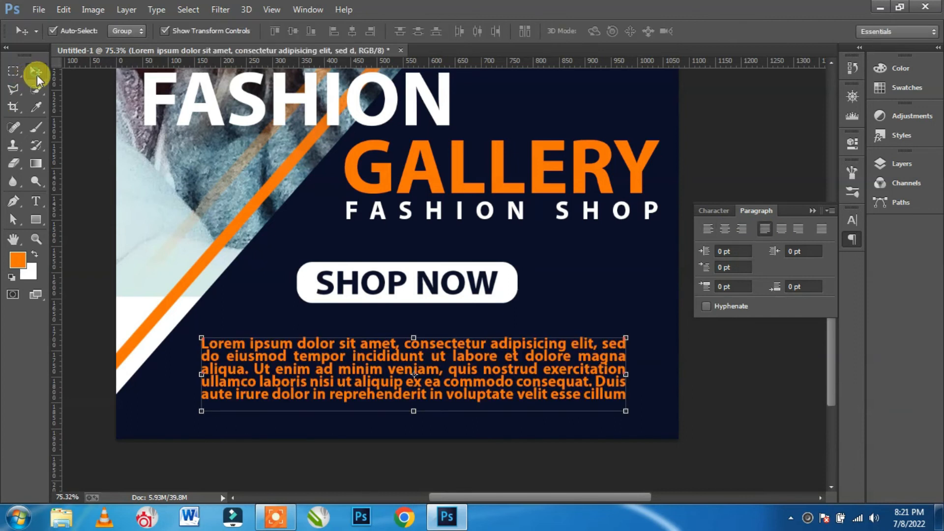
Step: Set the Lorem Ipsum paragraph's text size to 25 pt and nudge the block slightly to the left
click(714, 212)
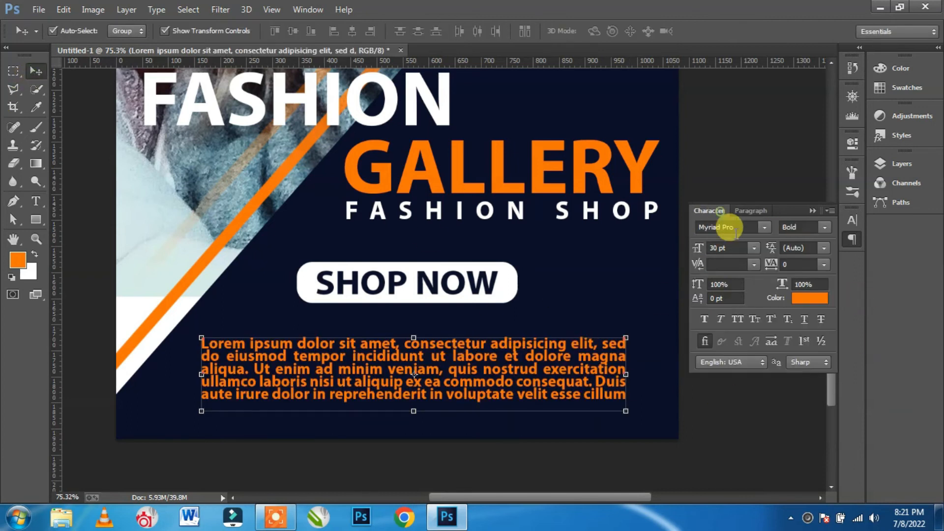
text(25)
key(Return)
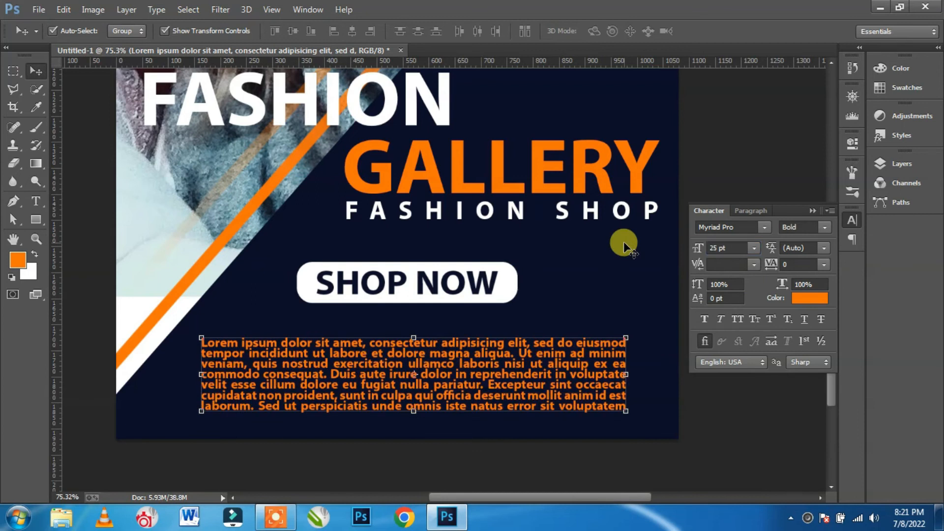
mouse_move(382, 362)
mouse_down()
mouse_move(386, 351)
mouse_move(376, 361)
mouse_up()
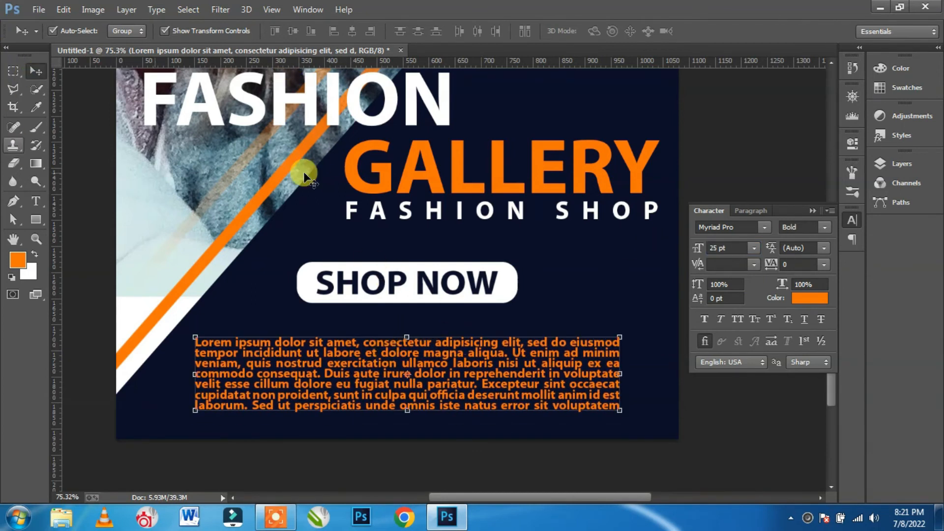
Step: Duplicate the orange GALLERY title to just above the Lorem Ipsum paragraph and change the copy's text to AVAILABLE
click(505, 184)
drag(500, 176, 358, 320)
click(36, 201)
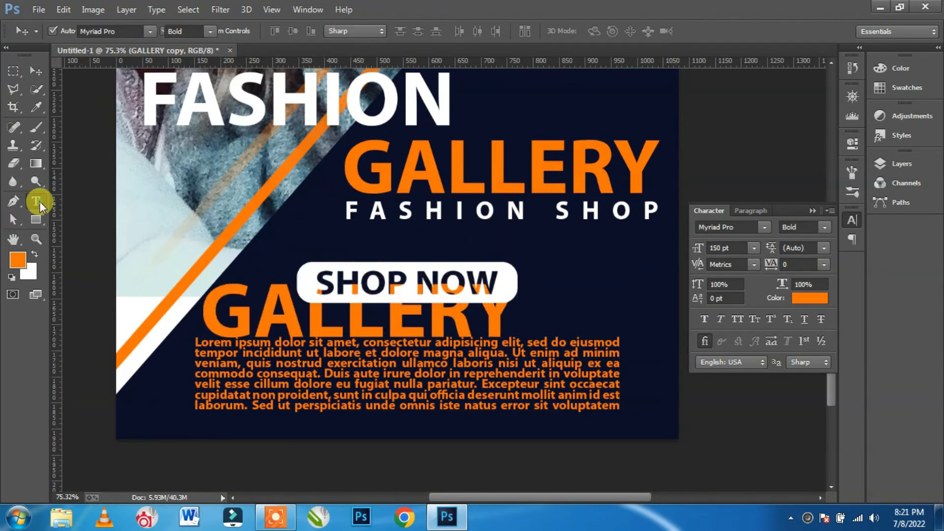
double_click(293, 345)
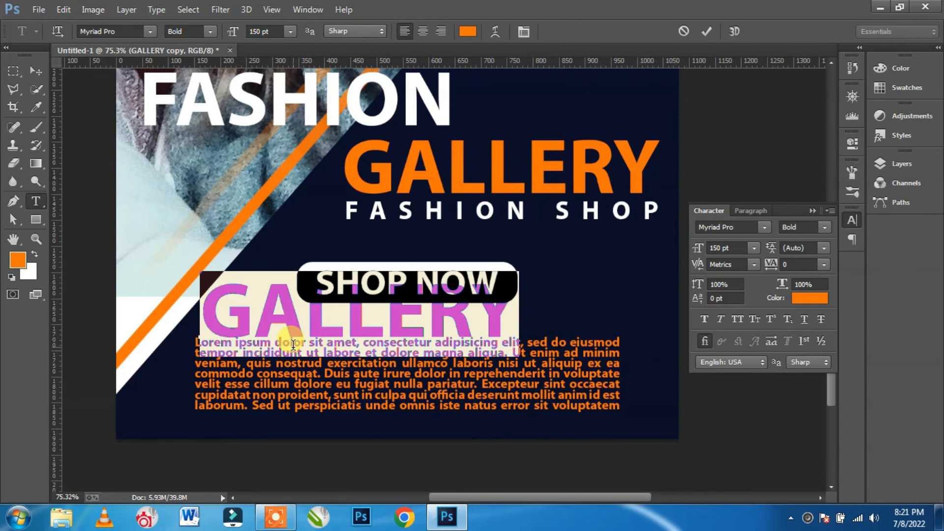
text(AVAILA)
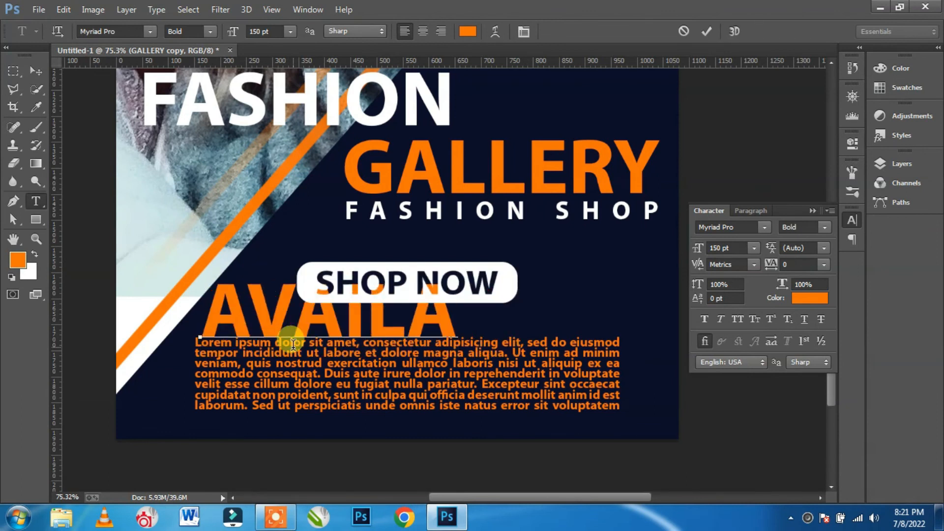
text(BE)
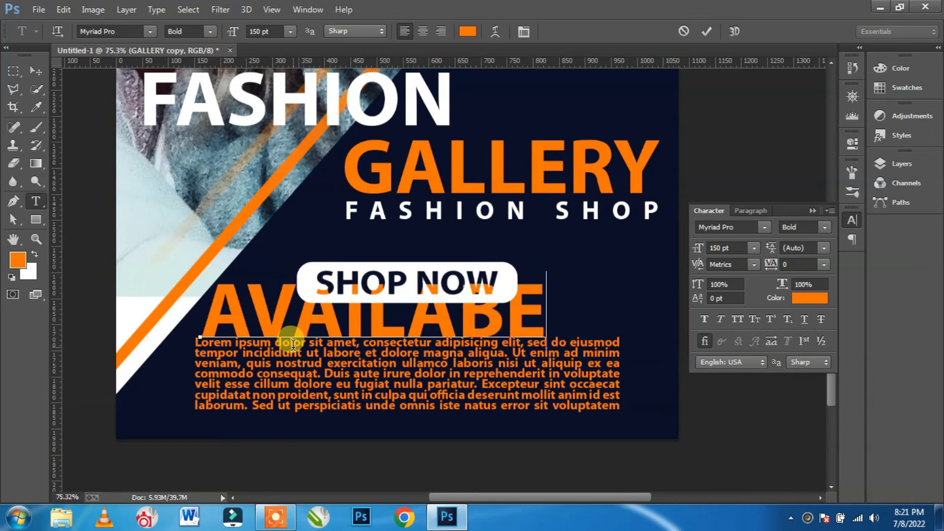
key(BackSpace)
text(LE)
click(34, 71)
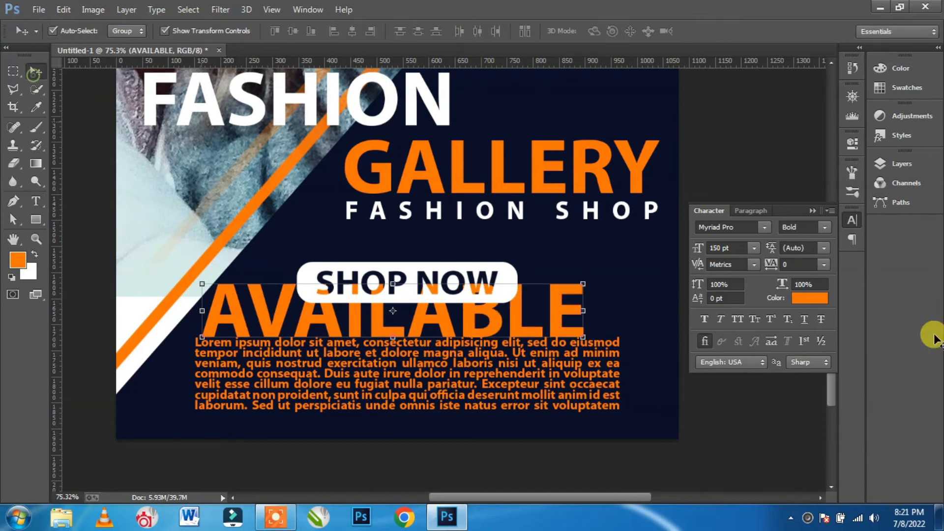
Step: Set the AVAILABLE heading to 50 pt, shift the paragraph slightly down and align the heading with the paragraph's left edge
click(732, 248)
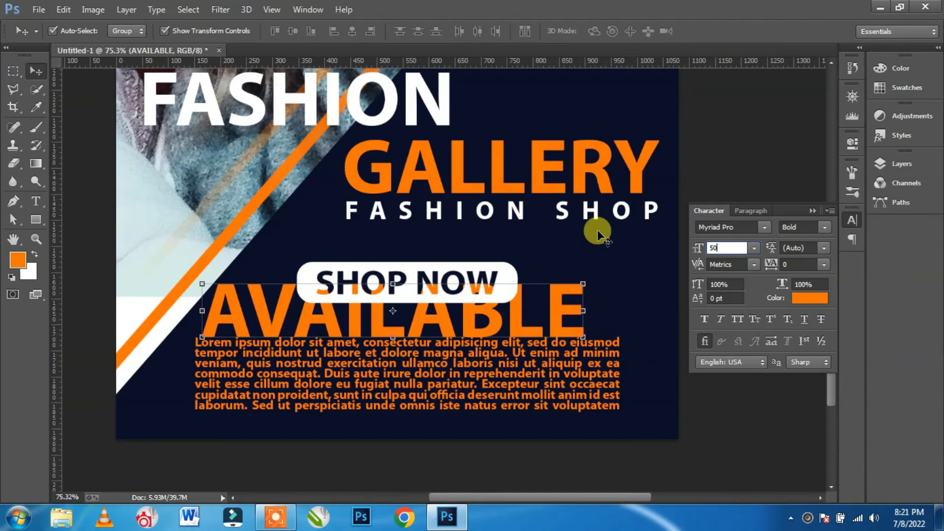
text(50)
key(Return)
mouse_move(373, 343)
mouse_down()
mouse_move(359, 361)
mouse_move(374, 360)
mouse_up()
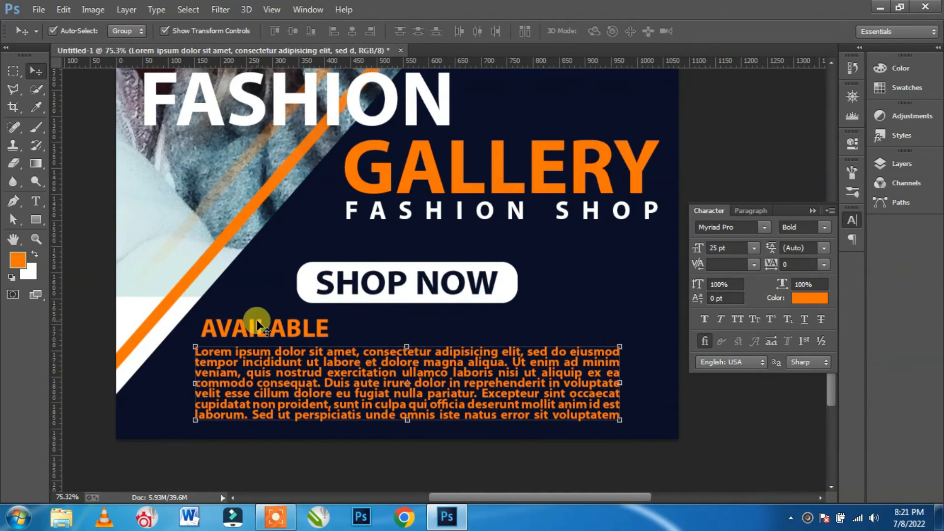
mouse_move(261, 327)
mouse_down()
mouse_move(240, 329)
mouse_move(269, 337)
mouse_up()
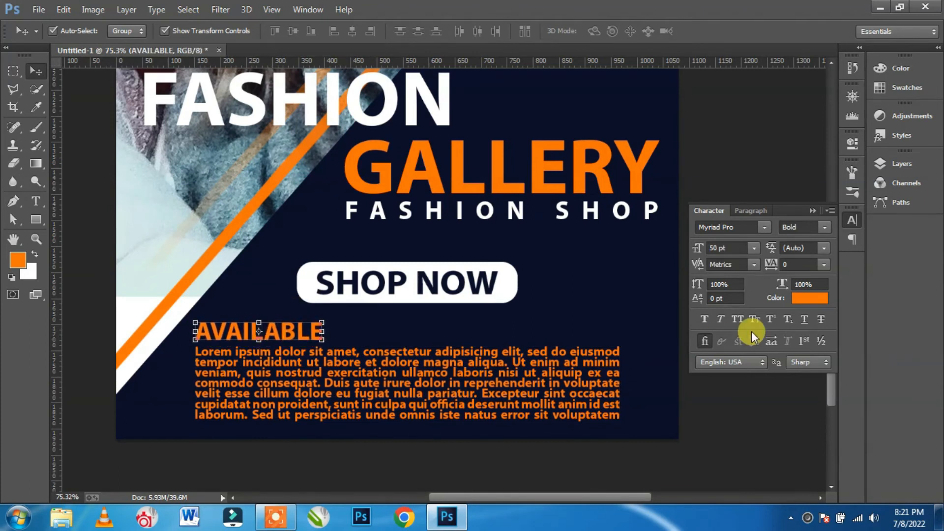
Step: Recolour the AVAILABLE heading to white (ffffff) and leave no layer selected
click(815, 297)
drag(670, 289, 445, 192)
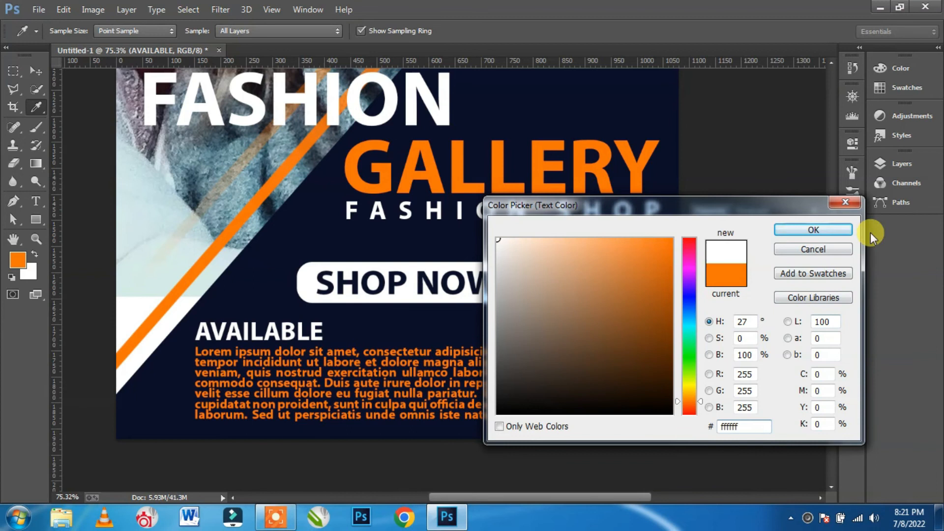
click(842, 228)
click(447, 384)
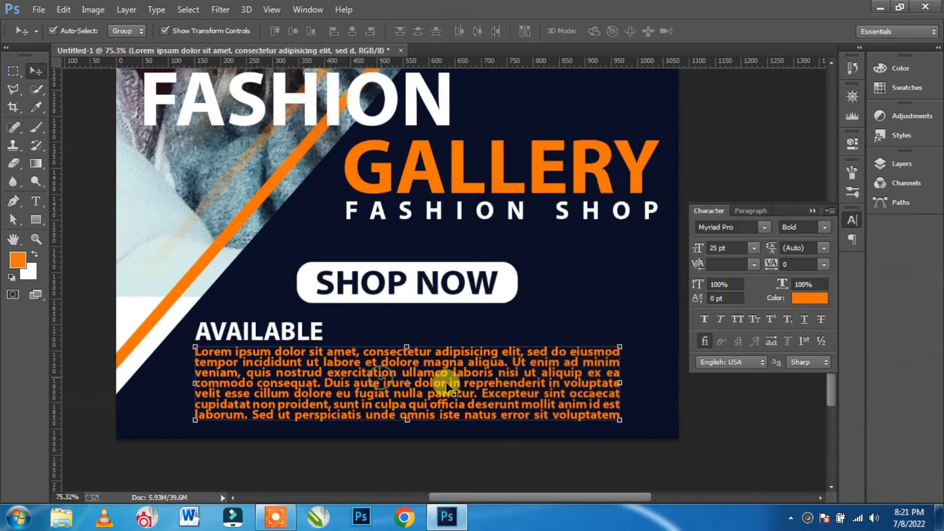
click(736, 436)
Step: Put the character settings away and examine the whole poster layout from the logo down to the paragraph
scroll(512, 252, down, 4)
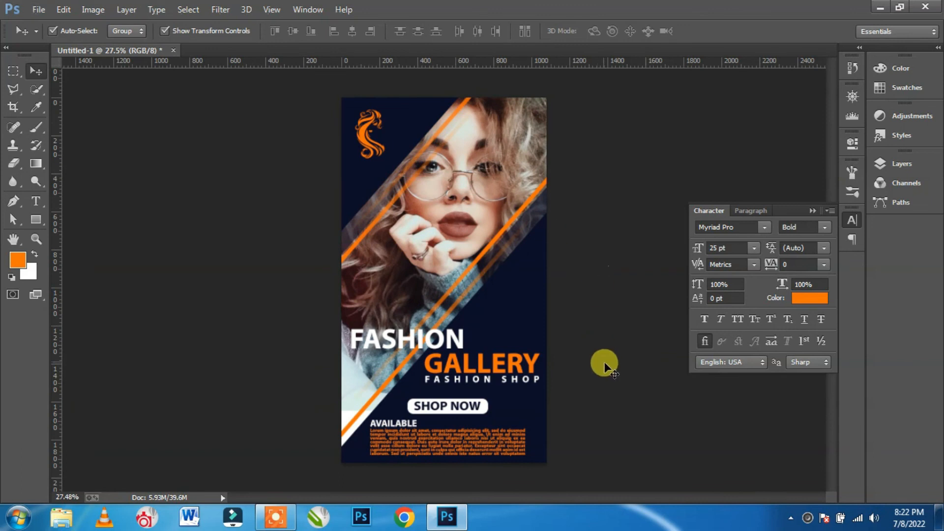
click(812, 210)
scroll(519, 127, up, 2)
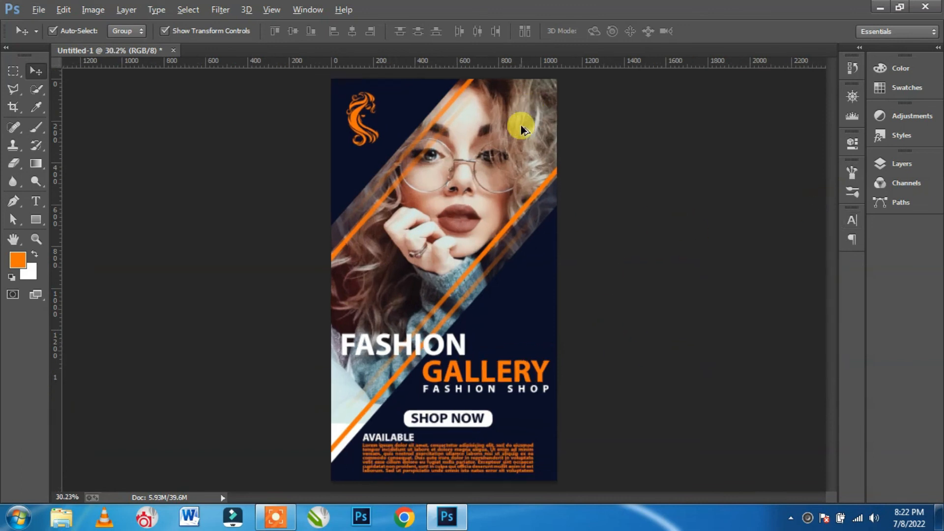
scroll(497, 360, up, 2)
scroll(505, 174, down, 2)
scroll(506, 174, up, 1)
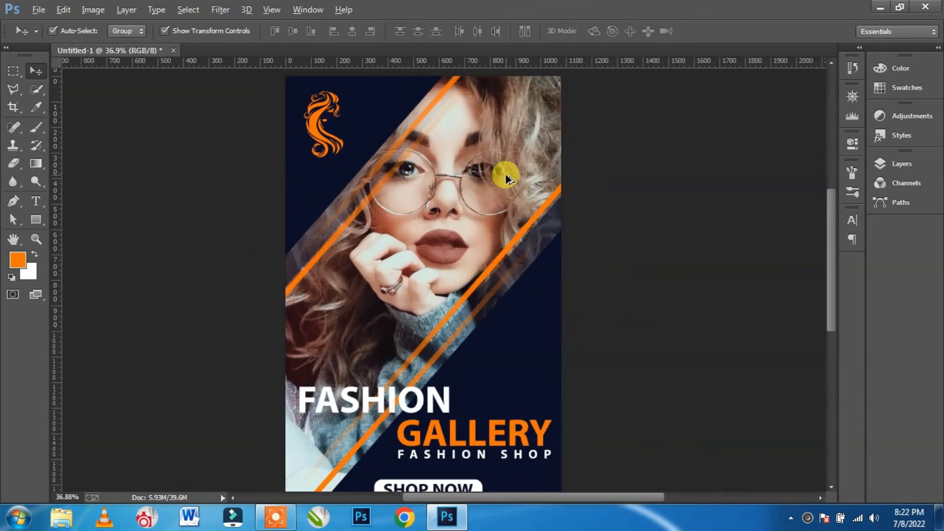
click(38, 11)
click(38, 10)
Step: Choose the 823 px cross-shaped sparkle preset for the Brush tool
click(36, 128)
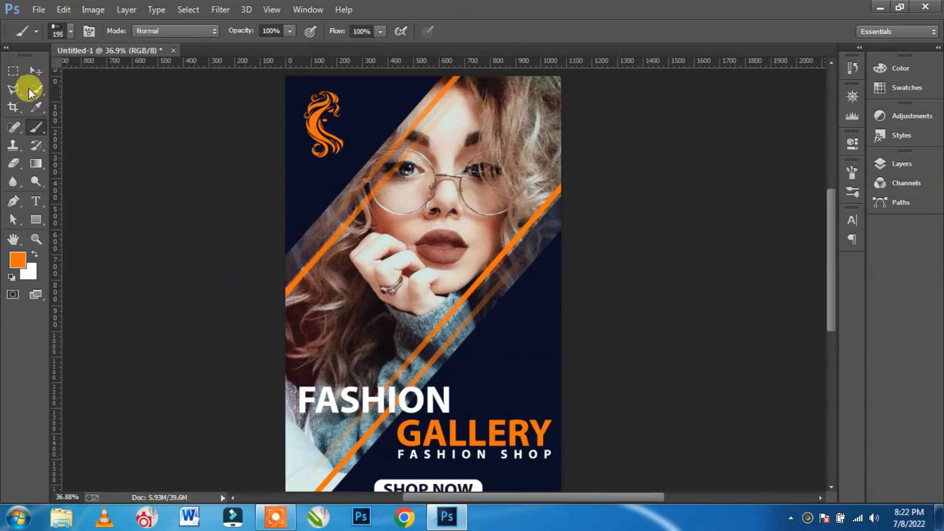
click(54, 32)
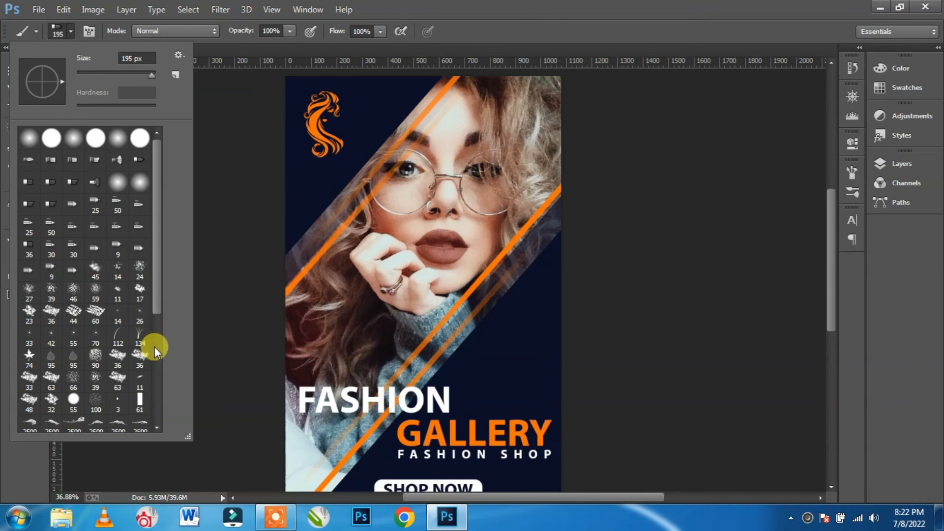
scroll(154, 347, down, 3)
click(178, 55)
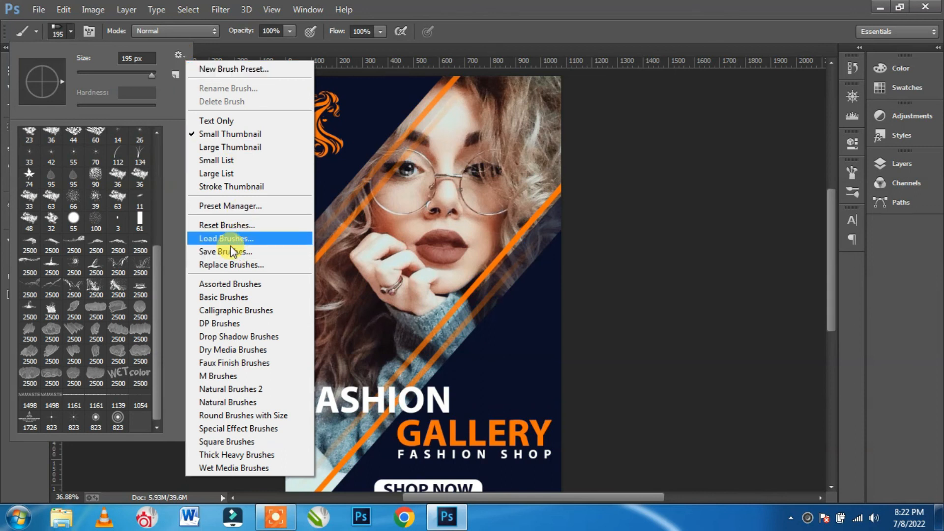
click(158, 431)
double_click(50, 419)
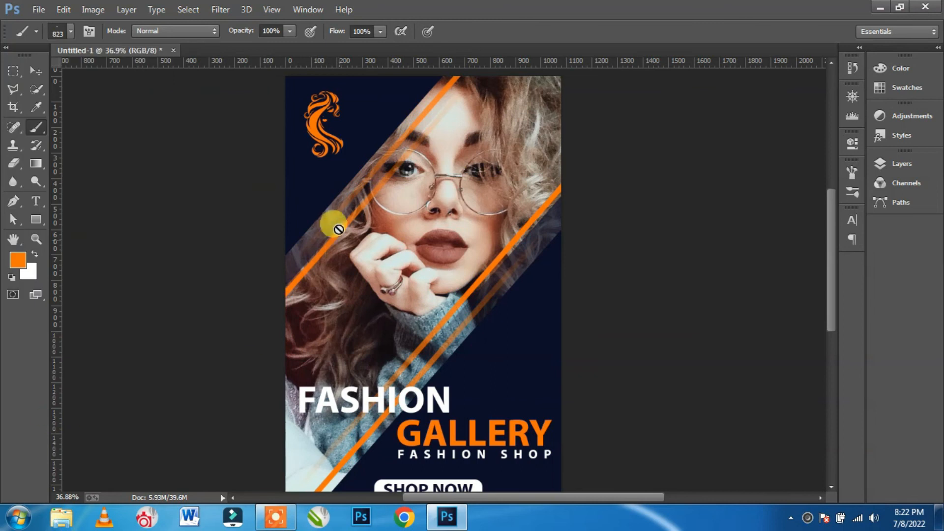
Step: Delete the hidden SHOP NOW text layer and add a new empty layer above the Lorem Ipsum text layer
click(900, 163)
click(813, 233)
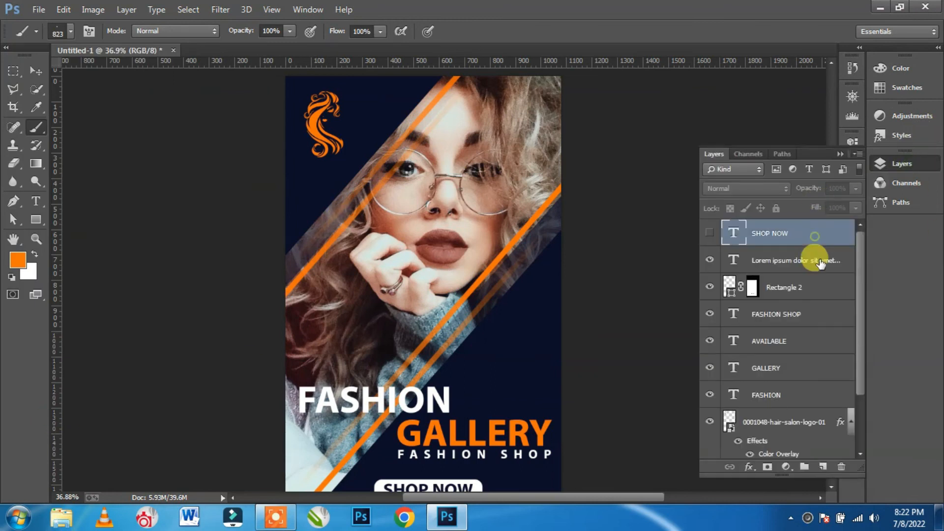
key(Delete)
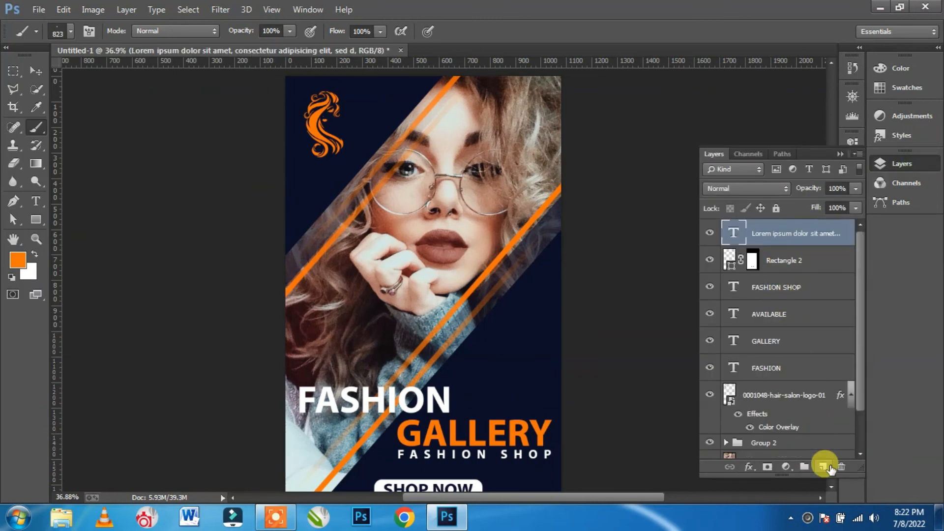
click(823, 468)
Step: Stamp one white sparkle with a 500 px brush on the lower-left rim of the left lens of the glasses
key(bracketleft)
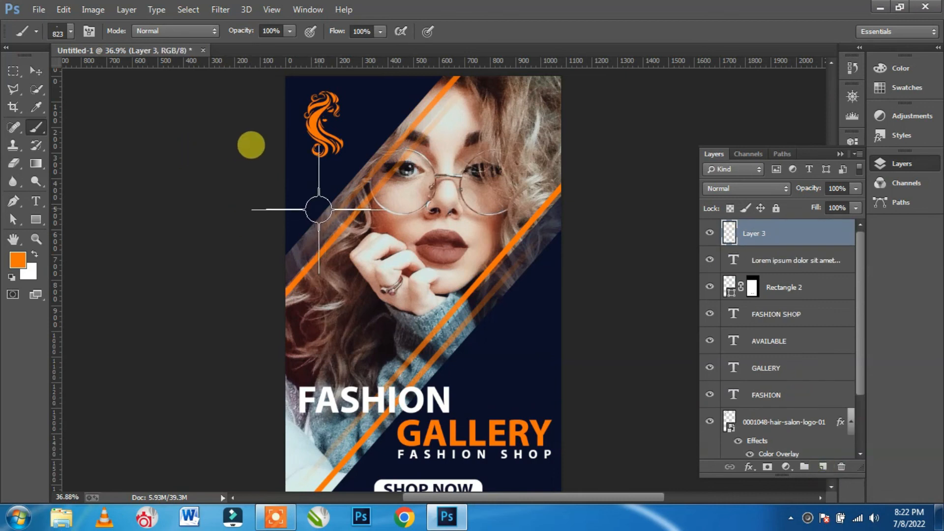
key(bracketleft)
key(bracketleft)
key(bracketleft)
key(bracketleft)
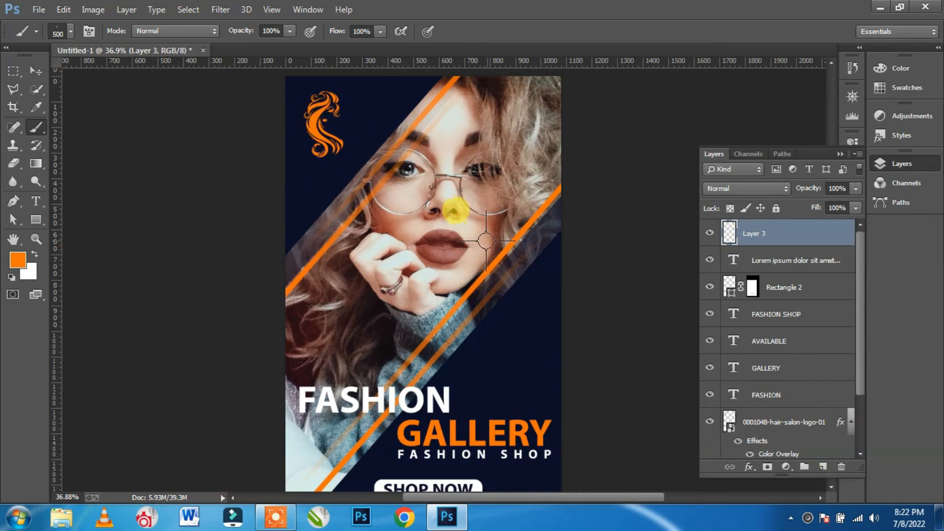
click(34, 254)
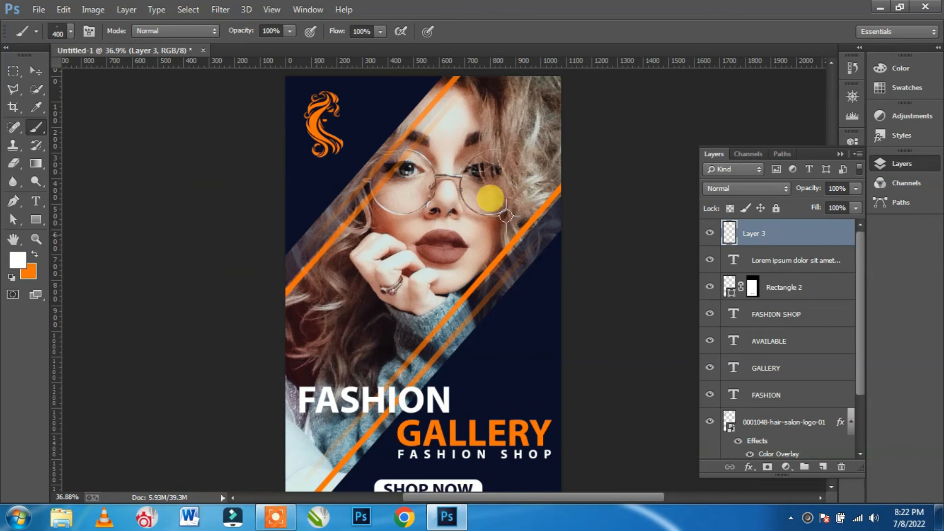
key(bracketleft)
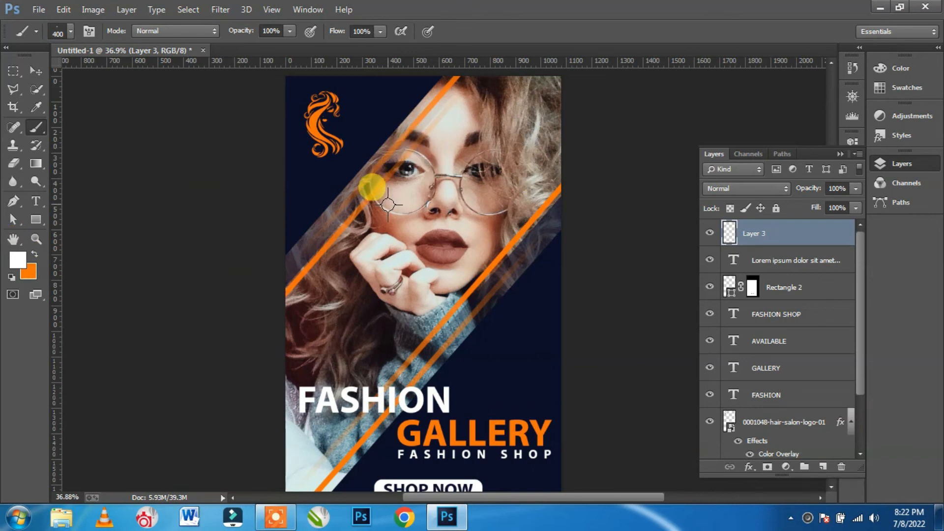
key(bracketright)
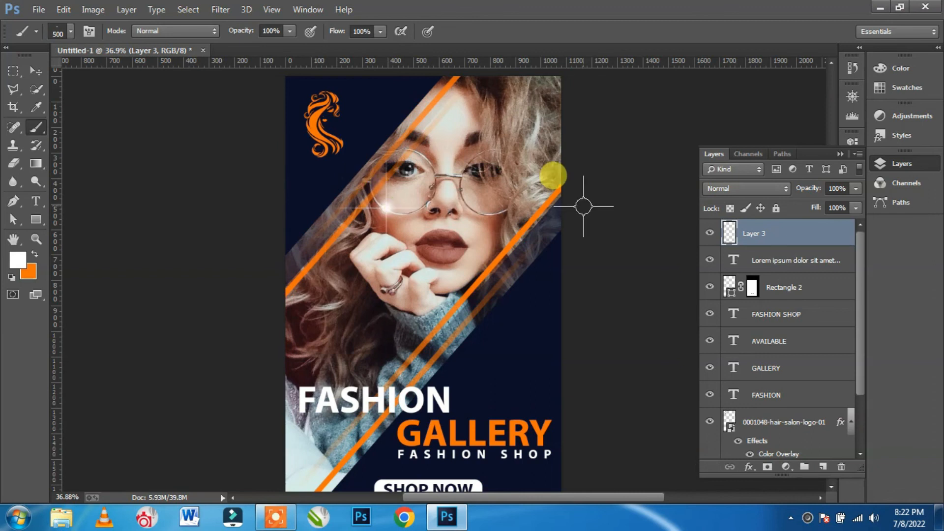
Step: Stamp one orange sparkle with a 250 px brush on the upper-right tip of the Y in GALLERY
scroll(521, 437, up, 3)
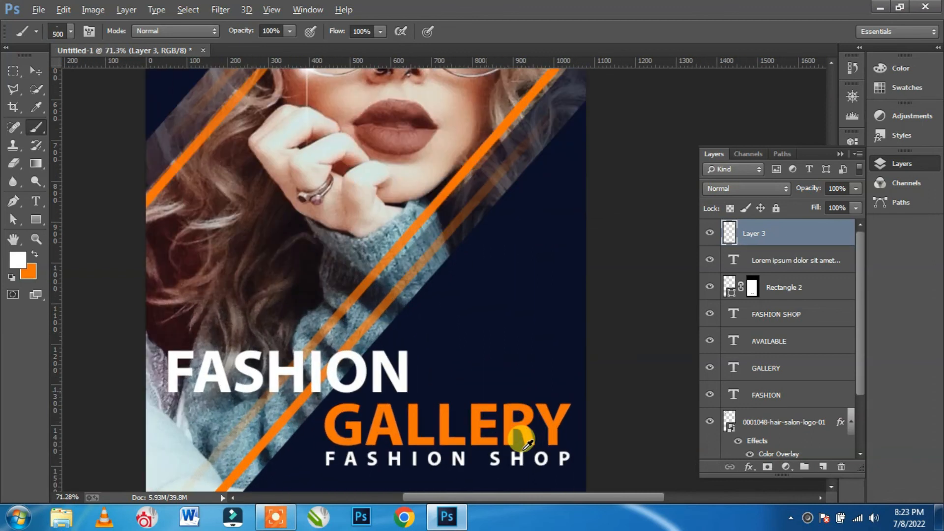
scroll(428, 337, down, 2)
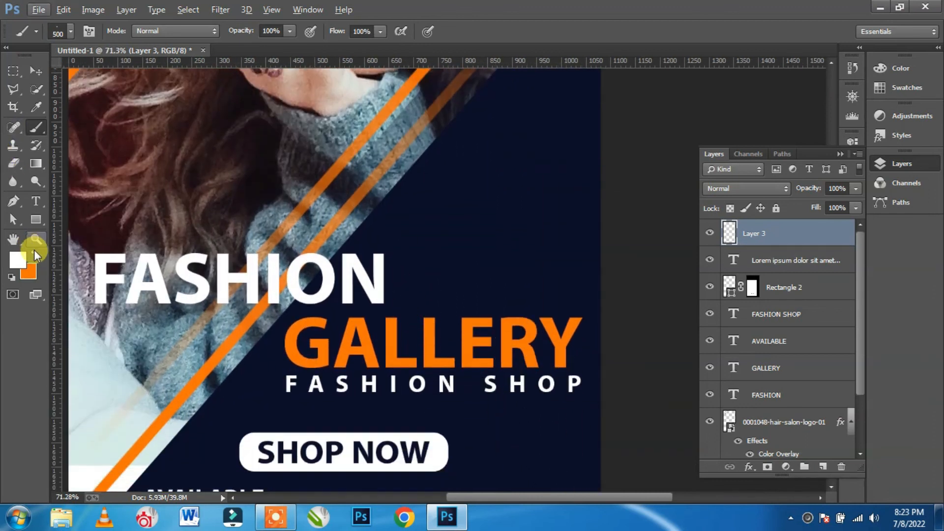
key([)
key([)
key([)
key([)
key([)
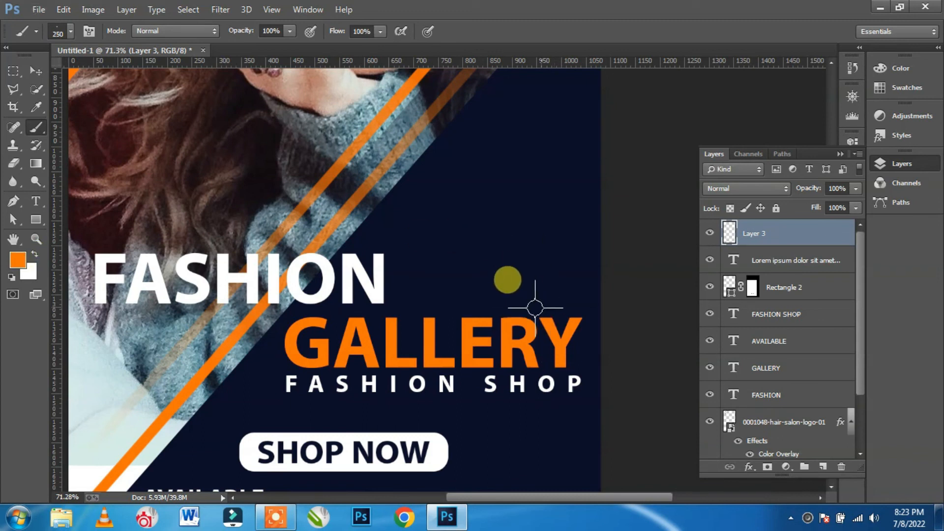
click(580, 315)
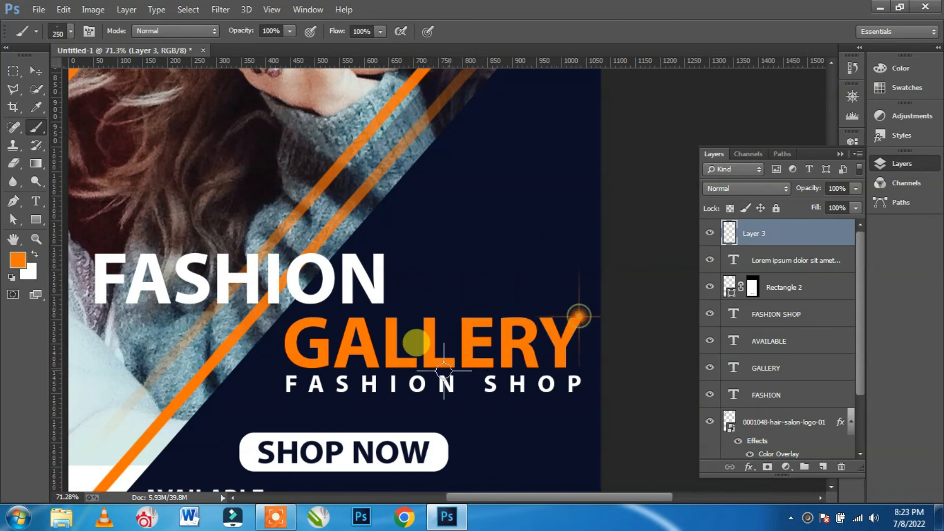
Step: Stamp one white 250 px sparkle on the upper-right corner of the N in FASHION
click(35, 254)
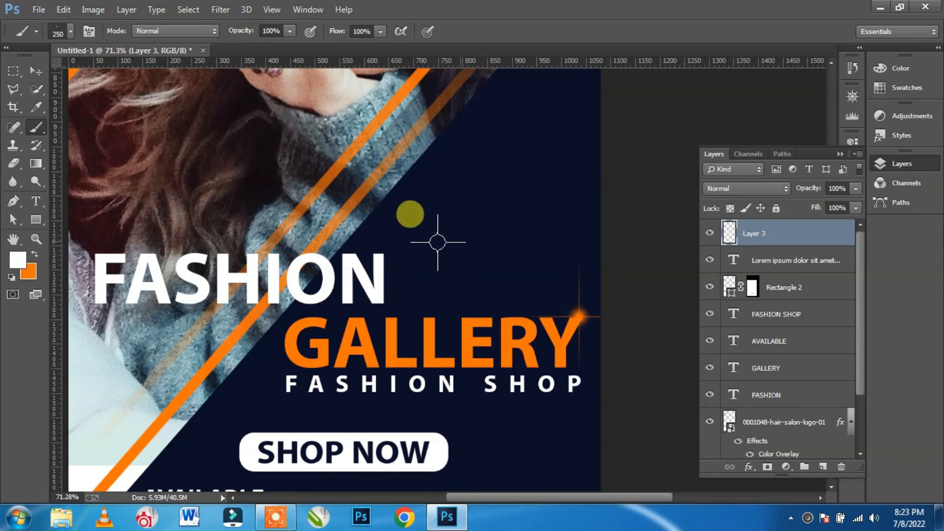
click(383, 251)
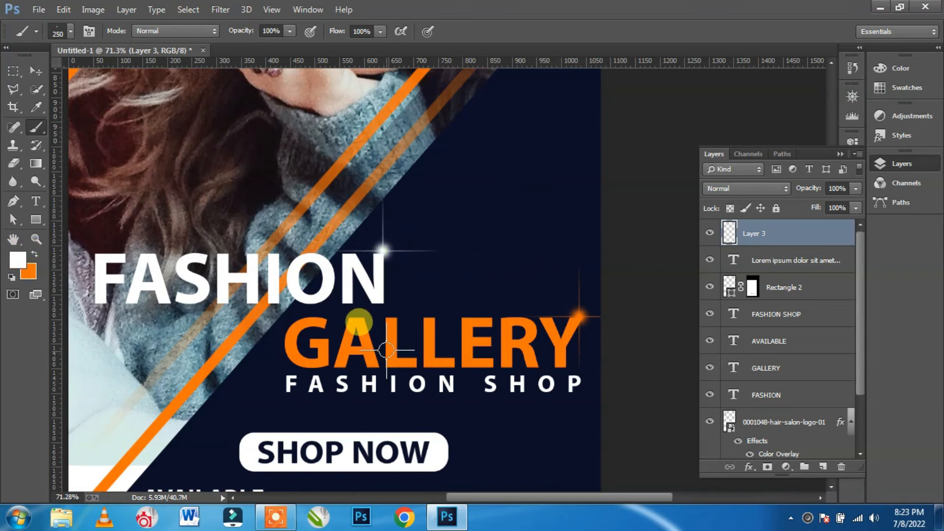
click(31, 69)
Step: Stamp one white 250 px sparkle on the lower rim of the right lens, deselect the layer and put the layer list away
scroll(453, 224, down, 4)
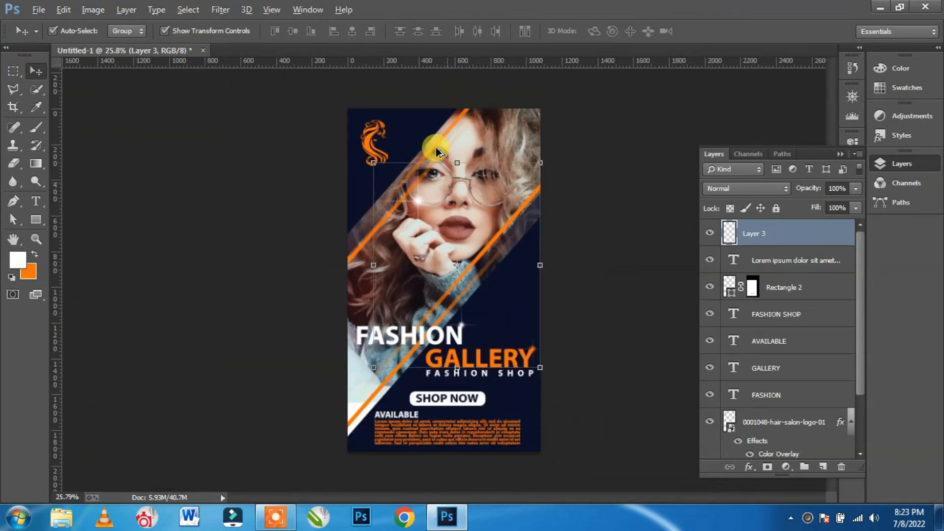
scroll(421, 125, up, 3)
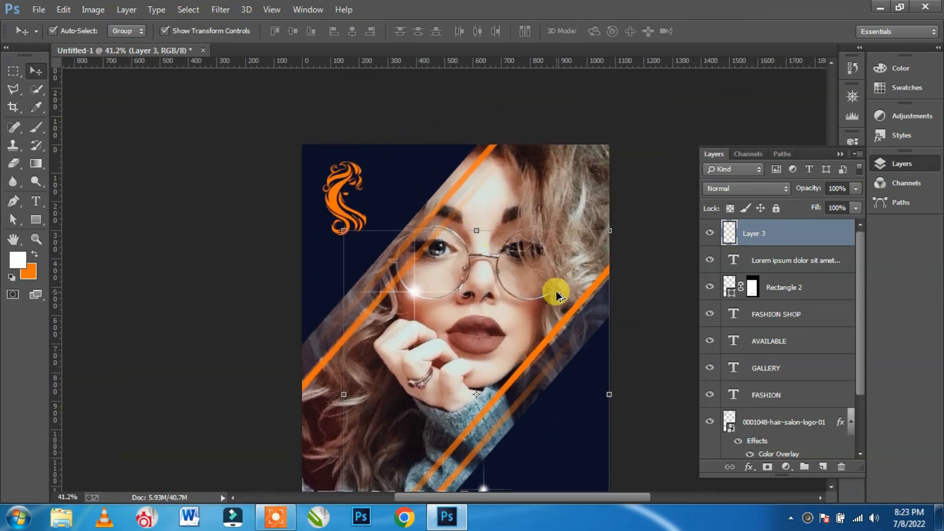
scroll(556, 291, up, 2)
click(36, 127)
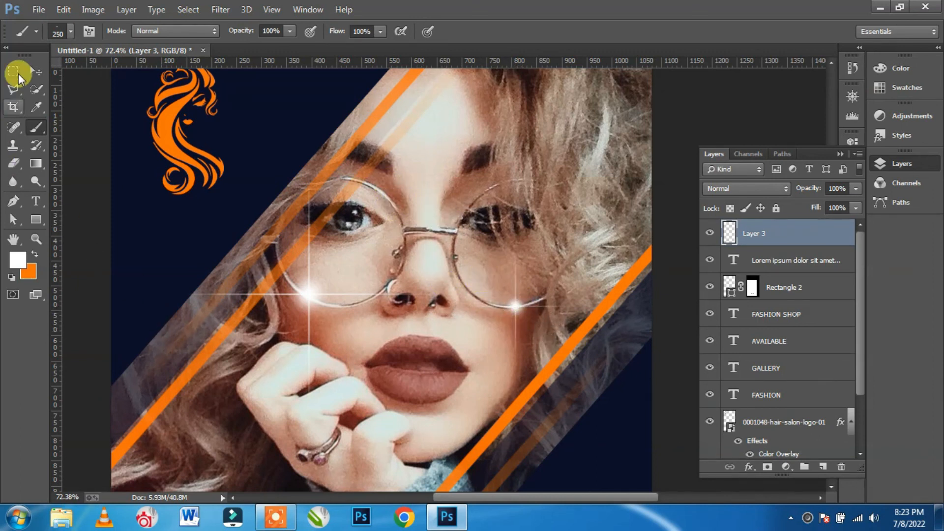
click(36, 71)
scroll(386, 249, down, 3)
scroll(386, 249, down, 2)
click(599, 240)
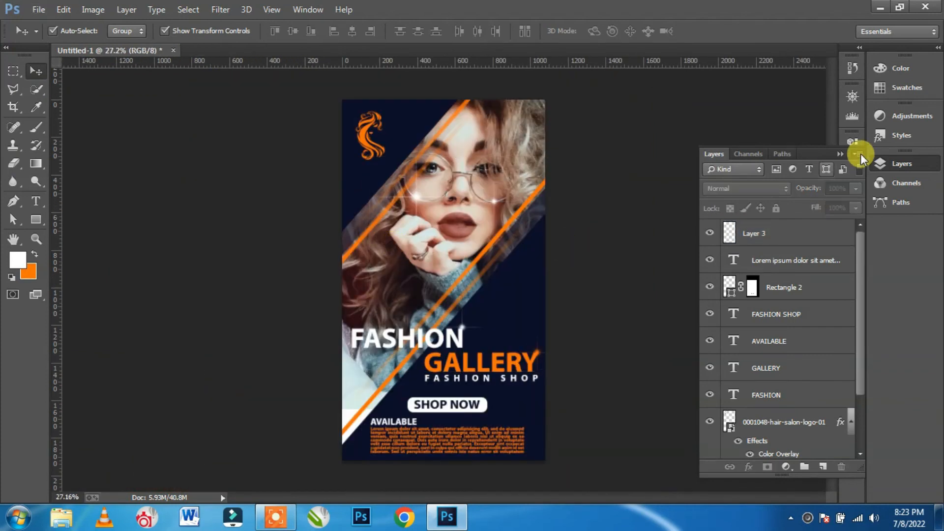
click(839, 155)
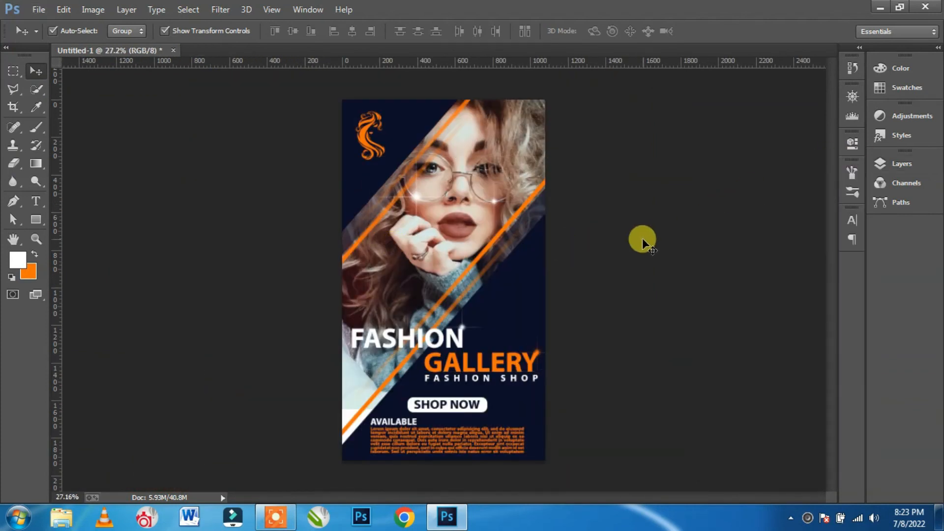